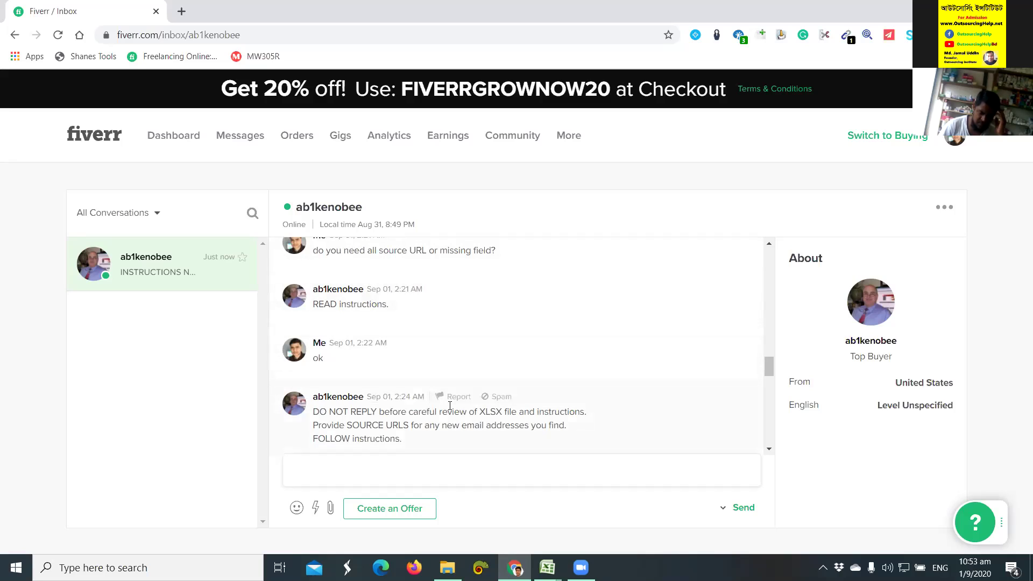
Read down to the buyer's 'INSTRUCTIONS NOT FOLLOWED' message, then switch to the dentist email workbook
scroll(449, 405, "down", 3)
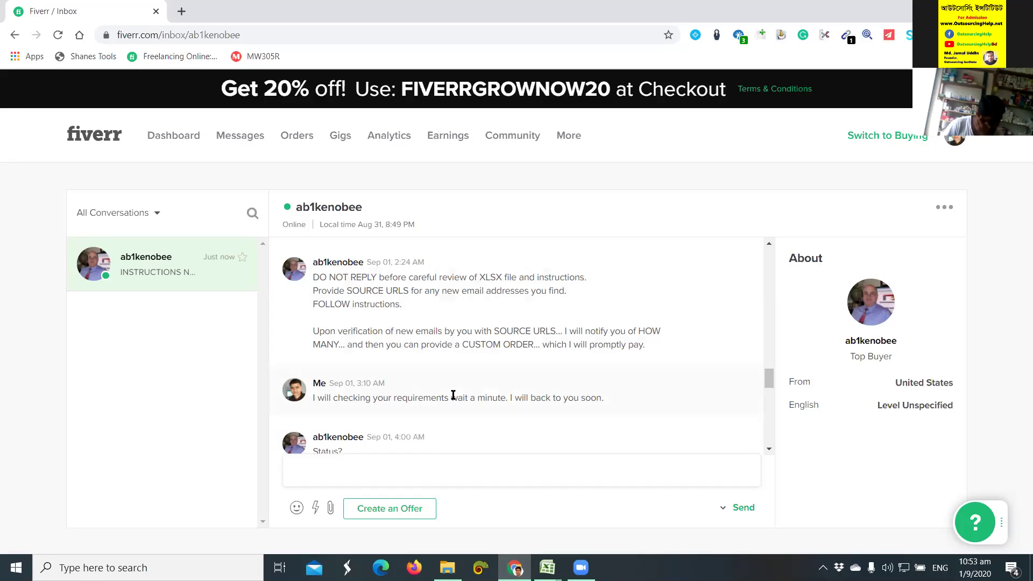
scroll(398, 388, "down", 5)
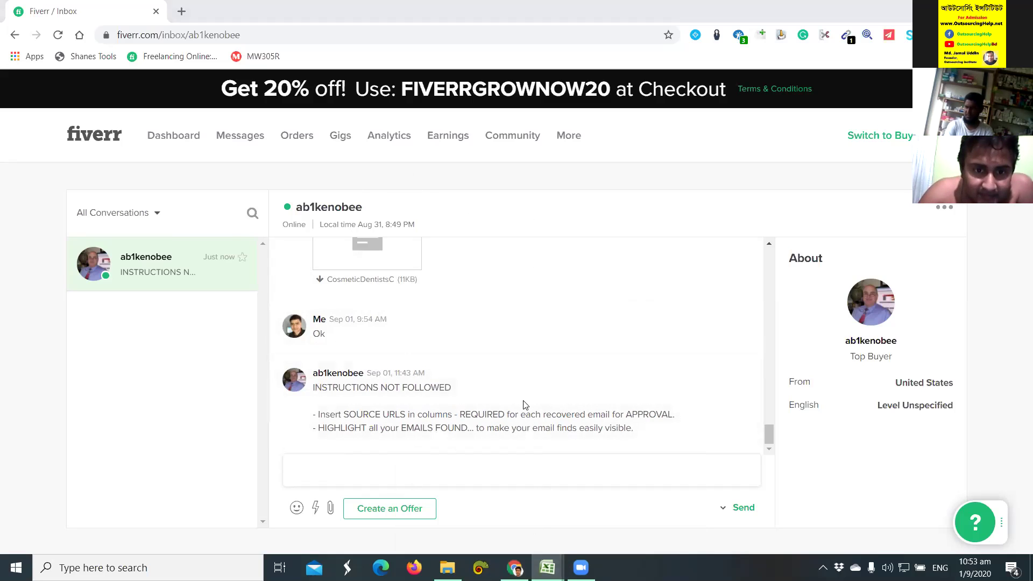
key("alt+Tab")
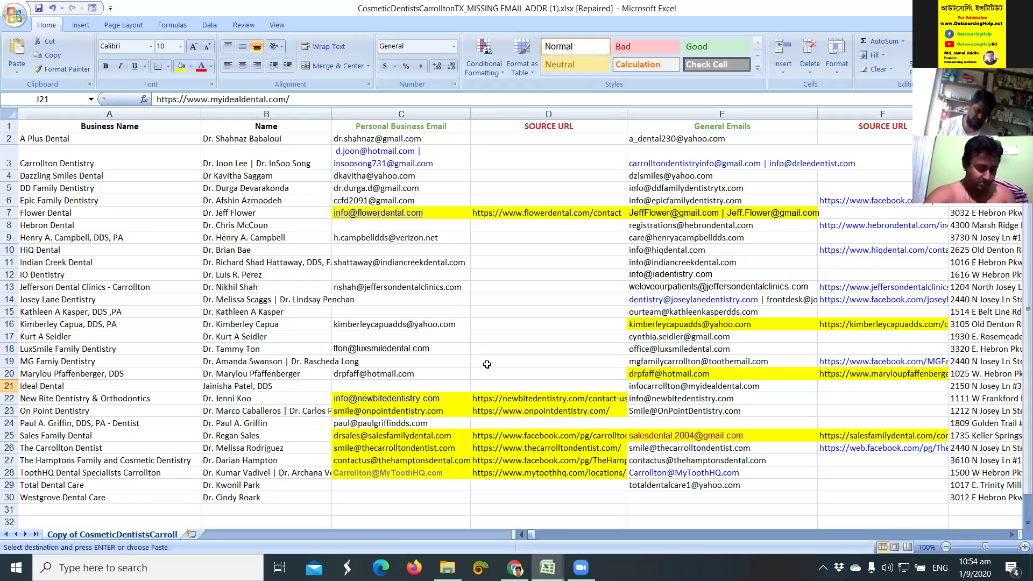
left_click(542, 398)
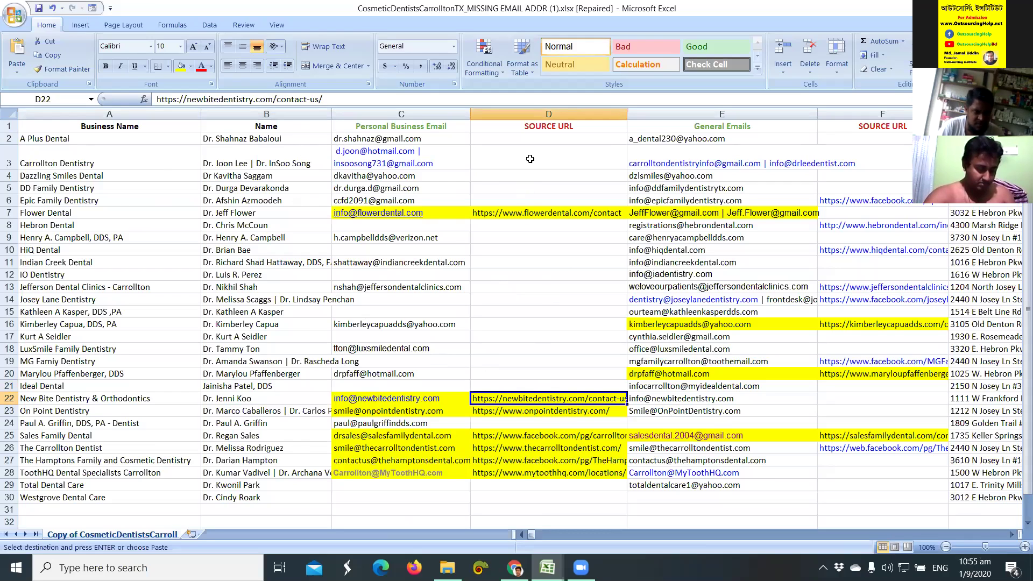
left_click(548, 175)
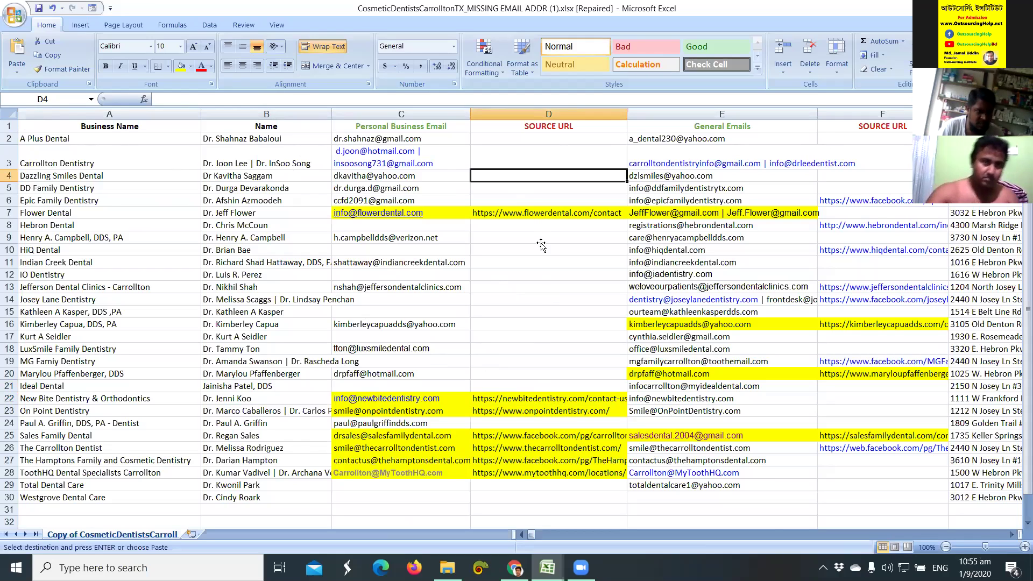
left_click(556, 235)
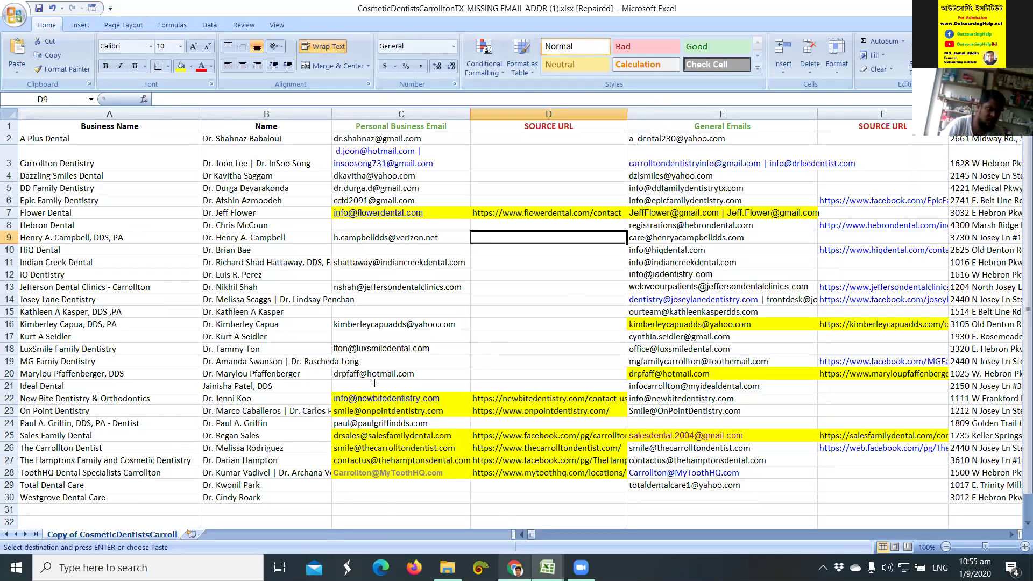
key("alt+Tab")
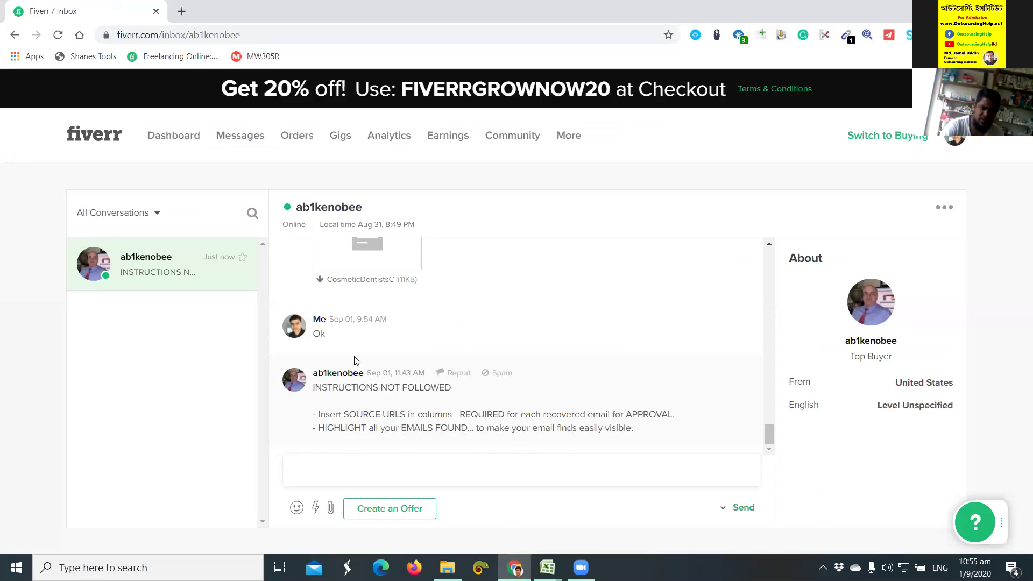
Read the buyer's TERMS FOR PROJECT message, then bring up the CosmeticDentistsCarrolltonTX_MISSING EMAIL ADDR workbook in Excel
scroll(395, 337, "up", 3)
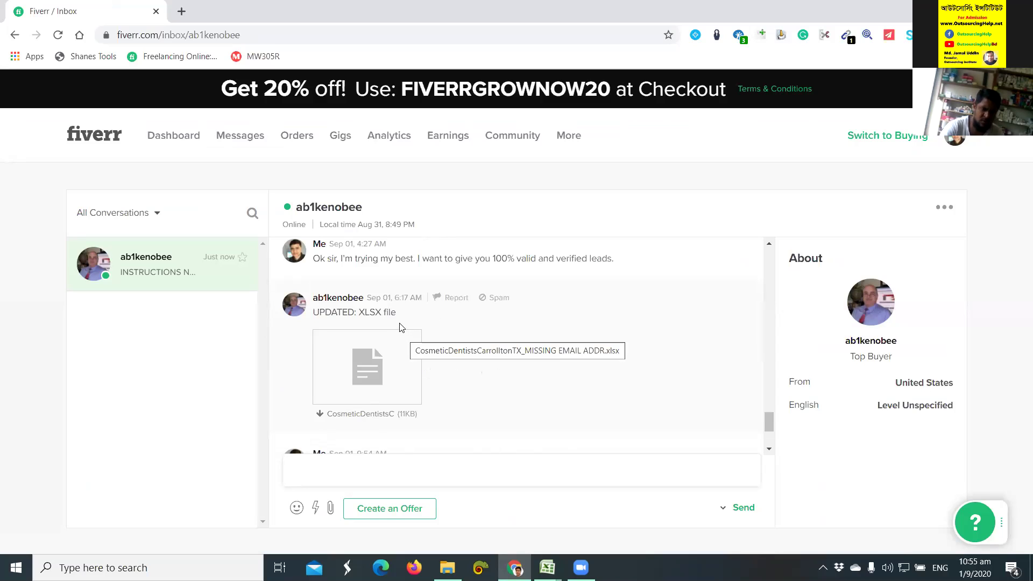
scroll(401, 350, "down", 1)
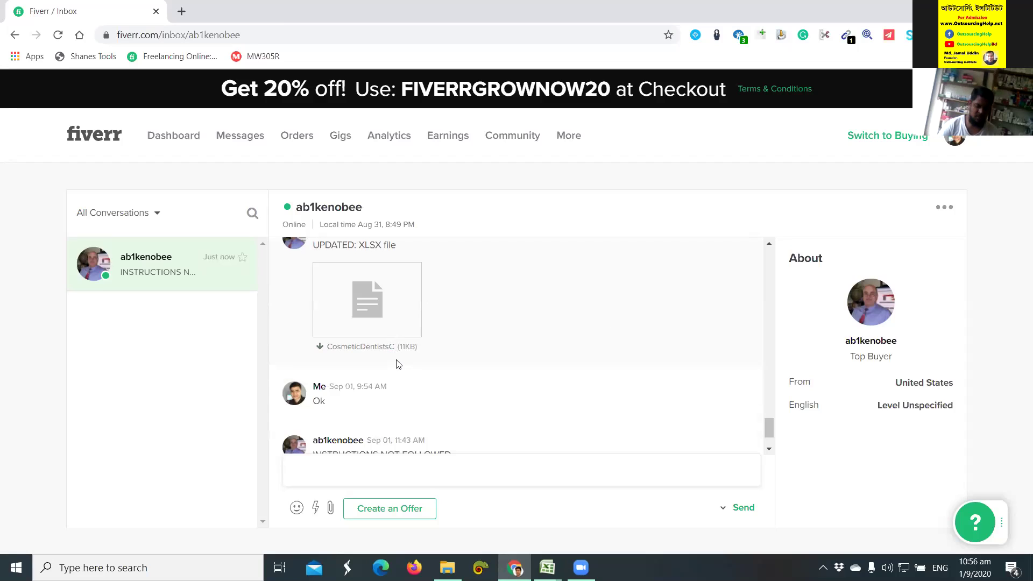
scroll(360, 329, "down", 1)
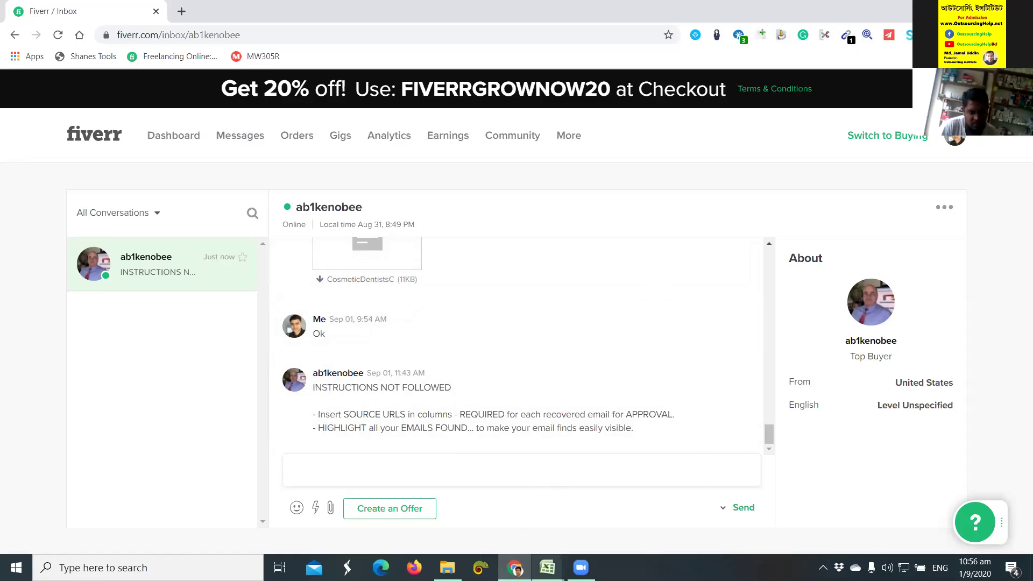
mouse_move(547, 567)
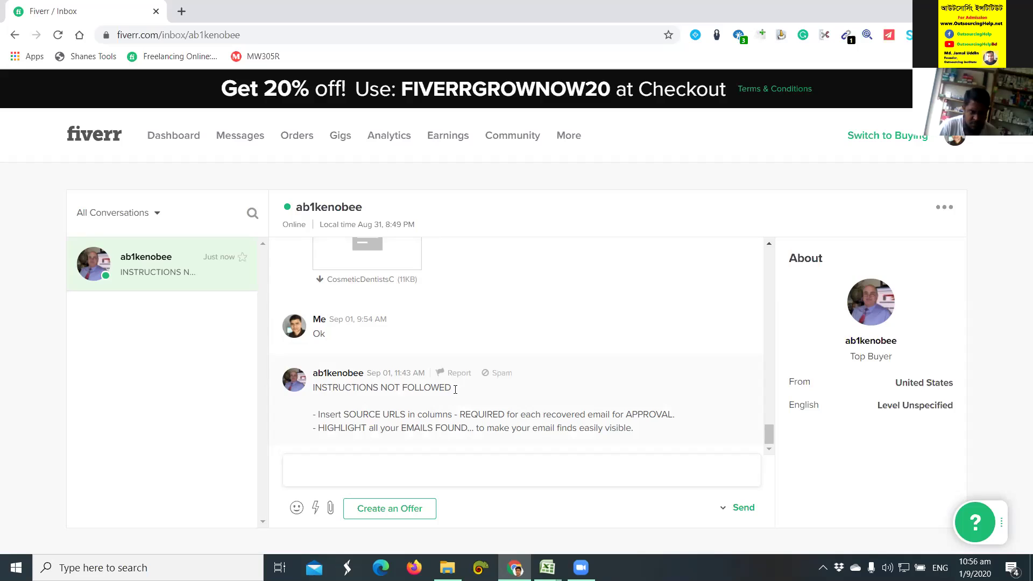
scroll(345, 276, "up", 5)
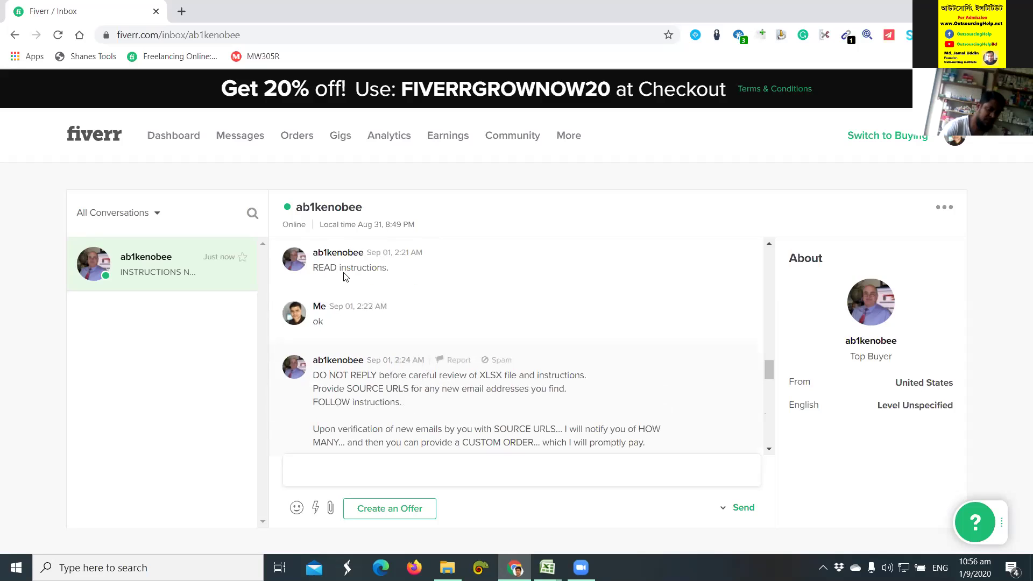
scroll(346, 275, "up", 3)
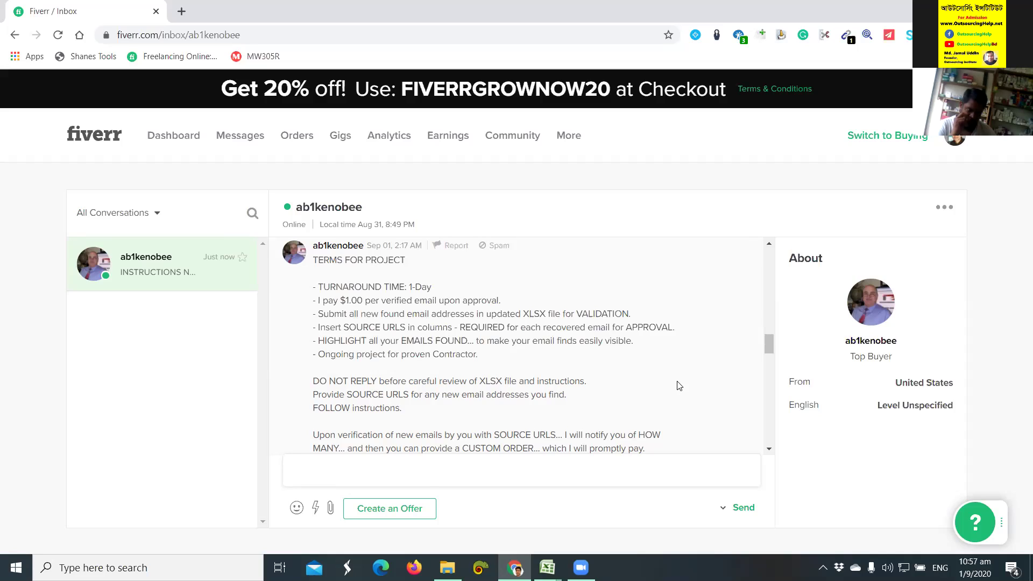
scroll(679, 385, "down", 2)
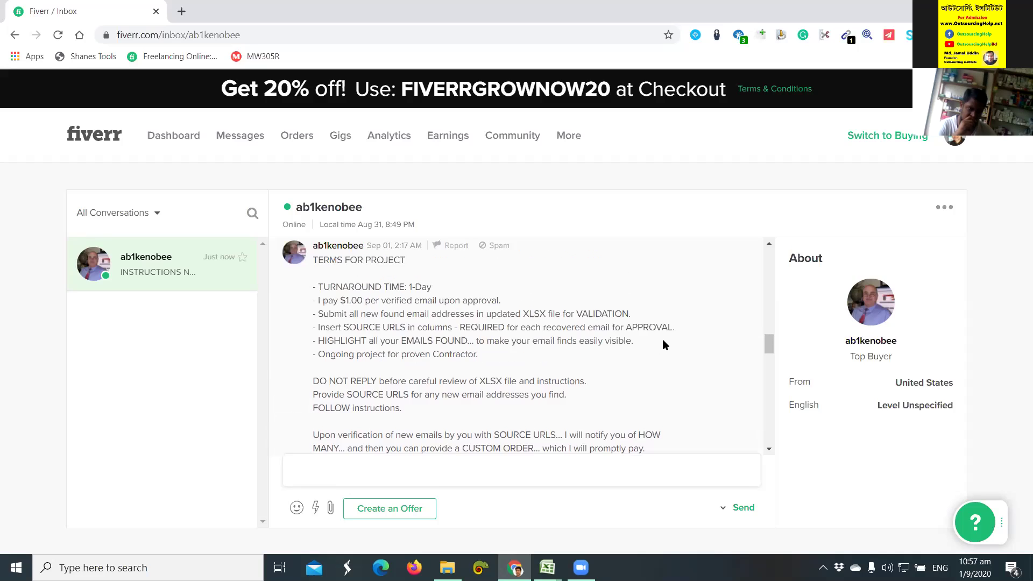
scroll(648, 358, "up", 2)
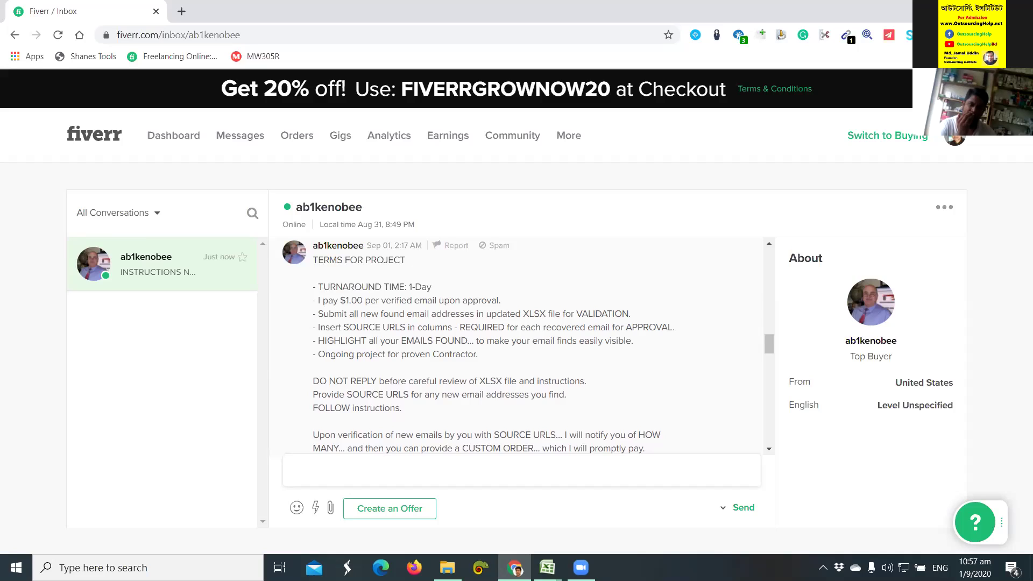
mouse_move(547, 567)
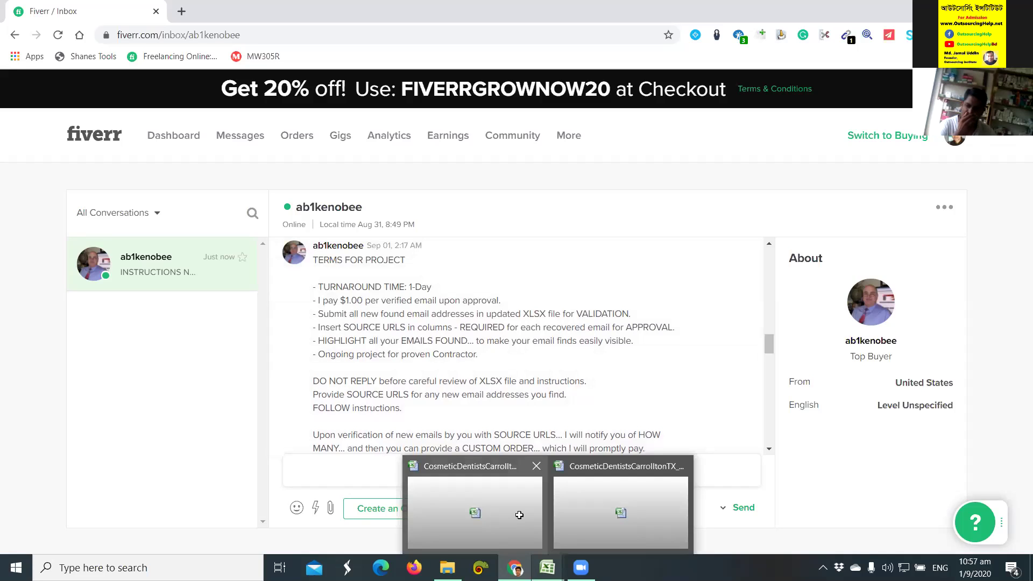
left_click(554, 496)
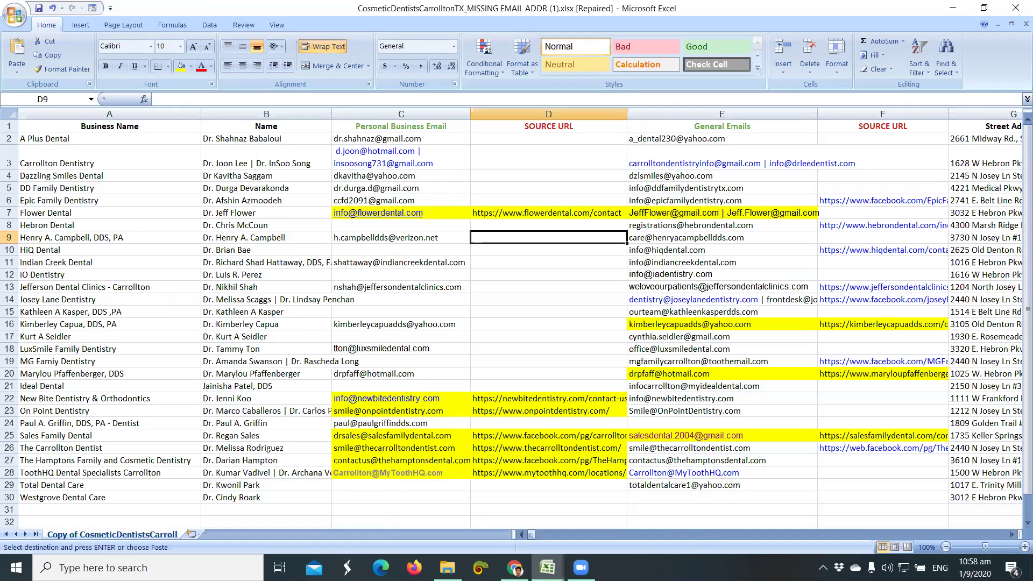
Go back from the highlighted dentist emails to the buyer conversation in Chrome
left_click(514, 568)
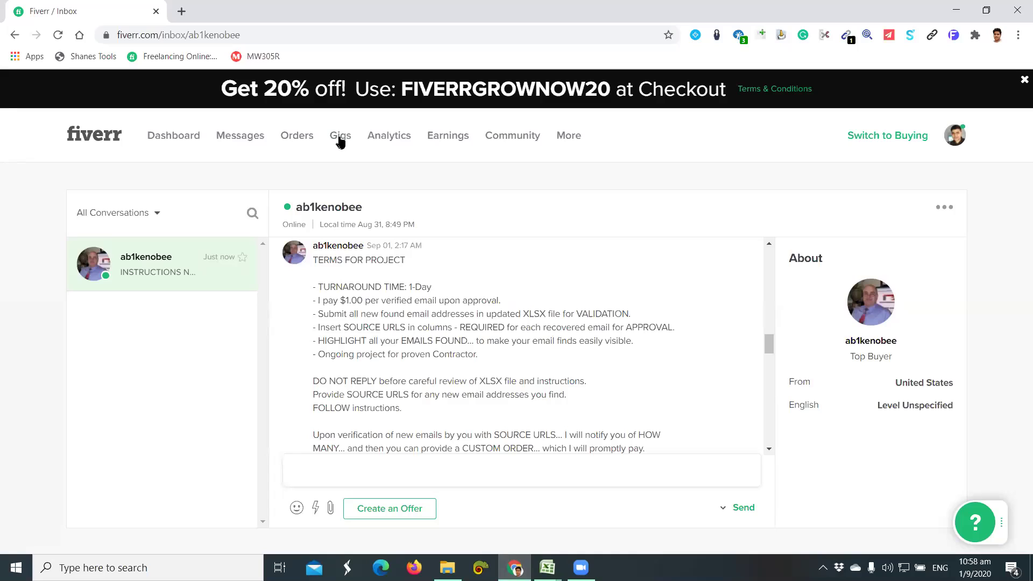
Open Buyer Requests from the More menu to see the Sent Offers list
mouse_move(569, 145)
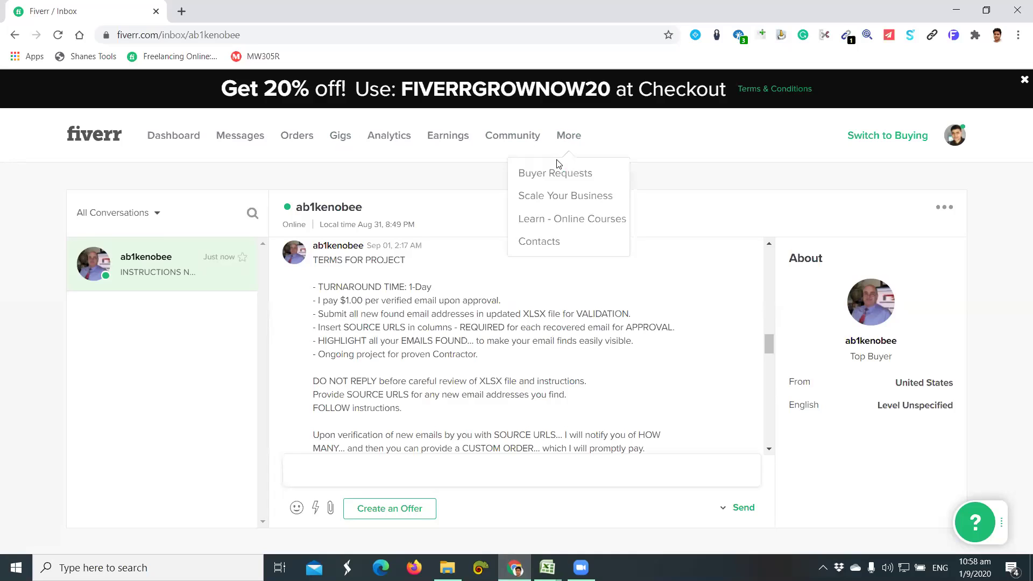
left_click(546, 171)
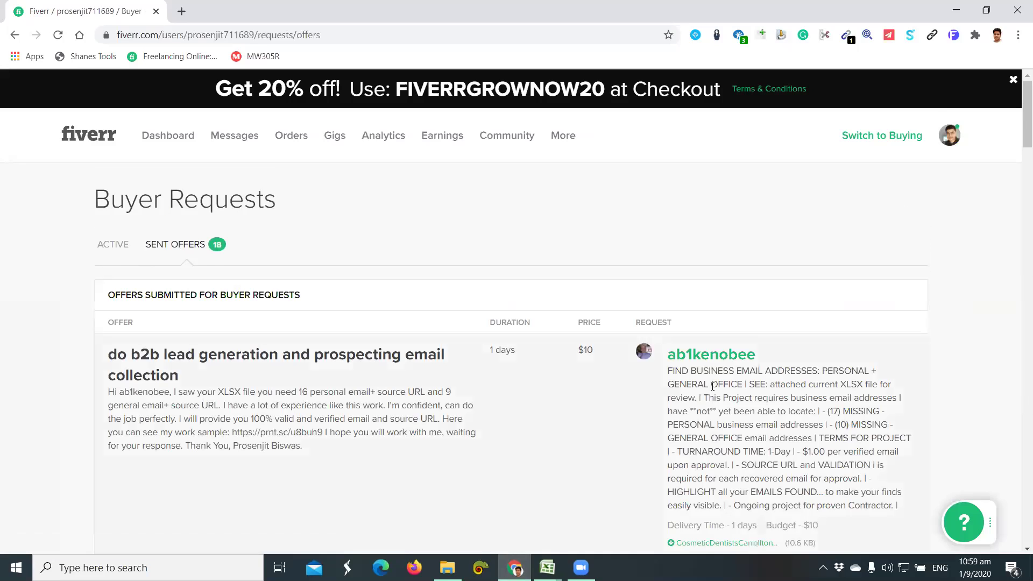
Review the $10, 1-day lead generation offer in Sent Offers, then open recent Messages
scroll(713, 385, "down", 3)
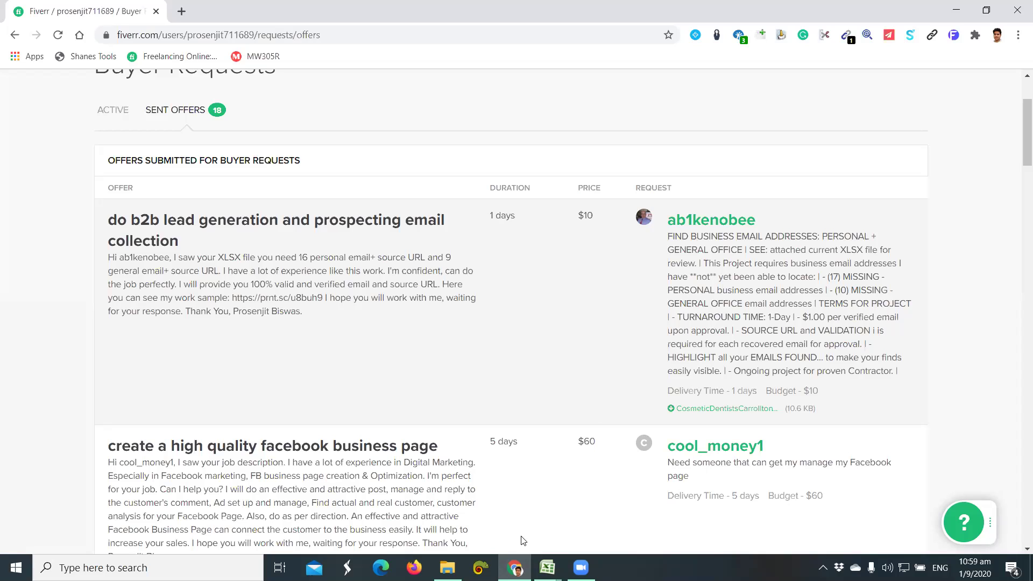
scroll(261, 309, "up", 2)
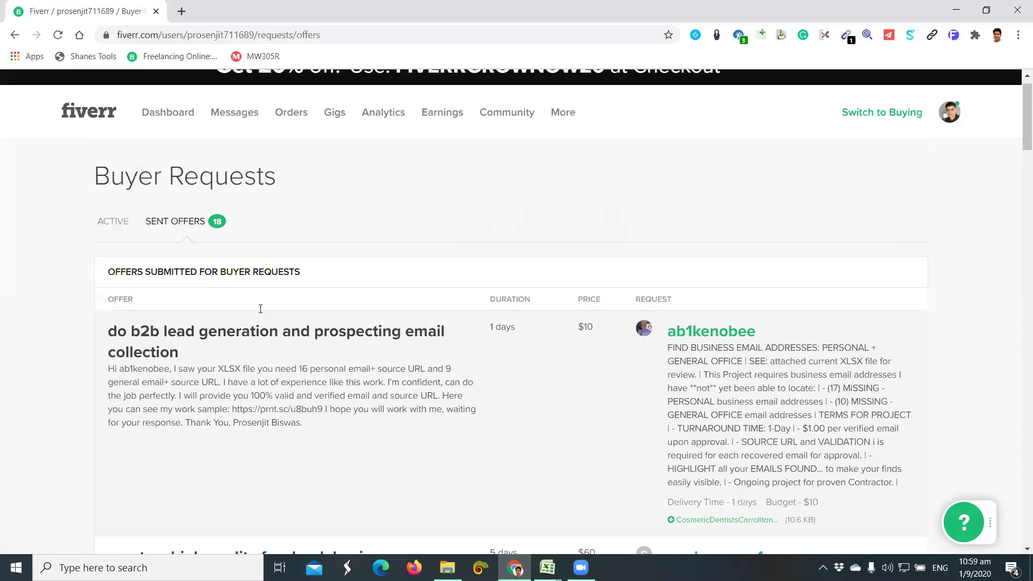
scroll(231, 121, "up", 1)
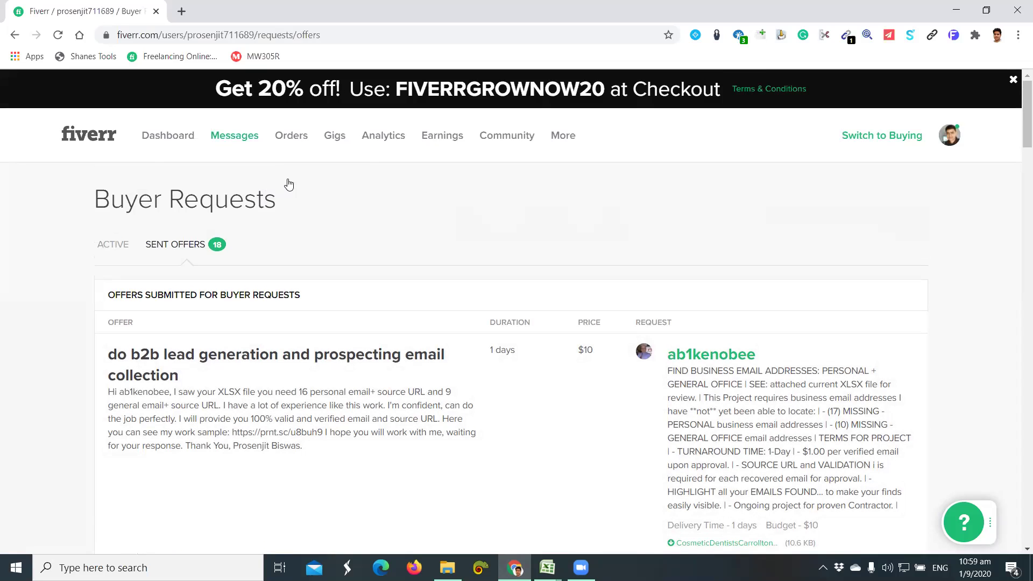
left_click(235, 135)
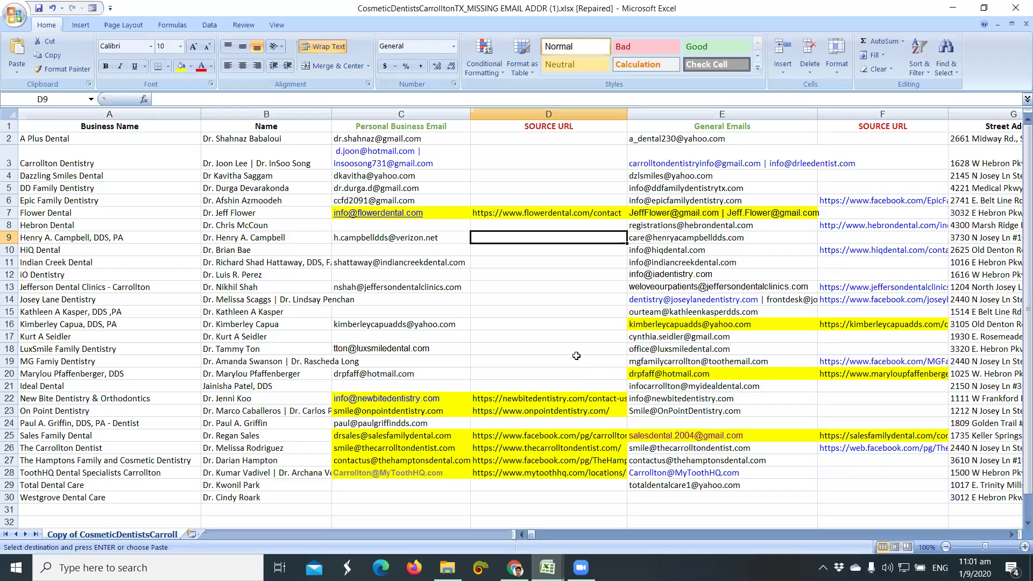
Select cell C20 in the dentist spreadsheet to check its email
left_click(384, 373)
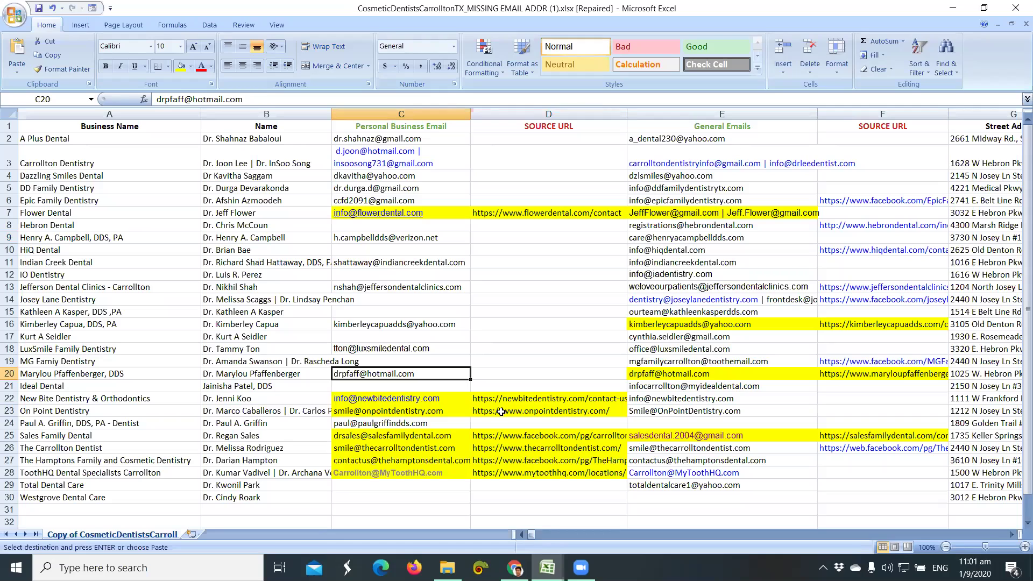
left_click(614, 458)
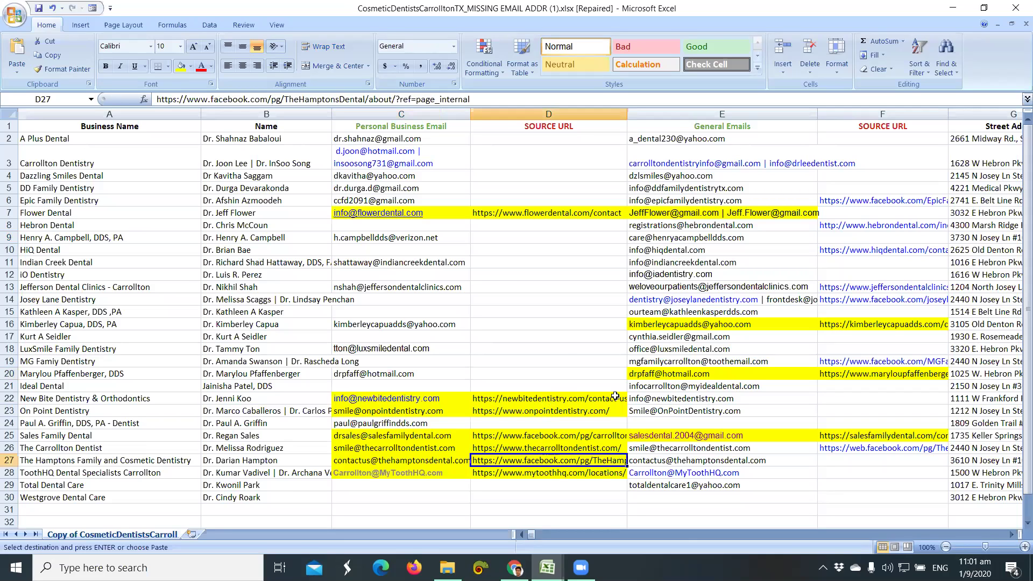
left_click(536, 411)
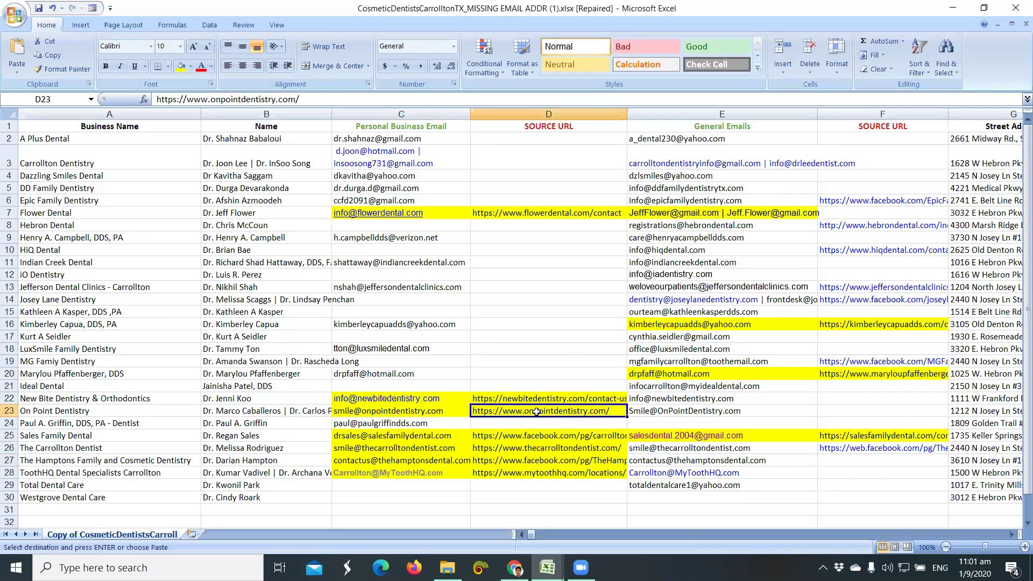
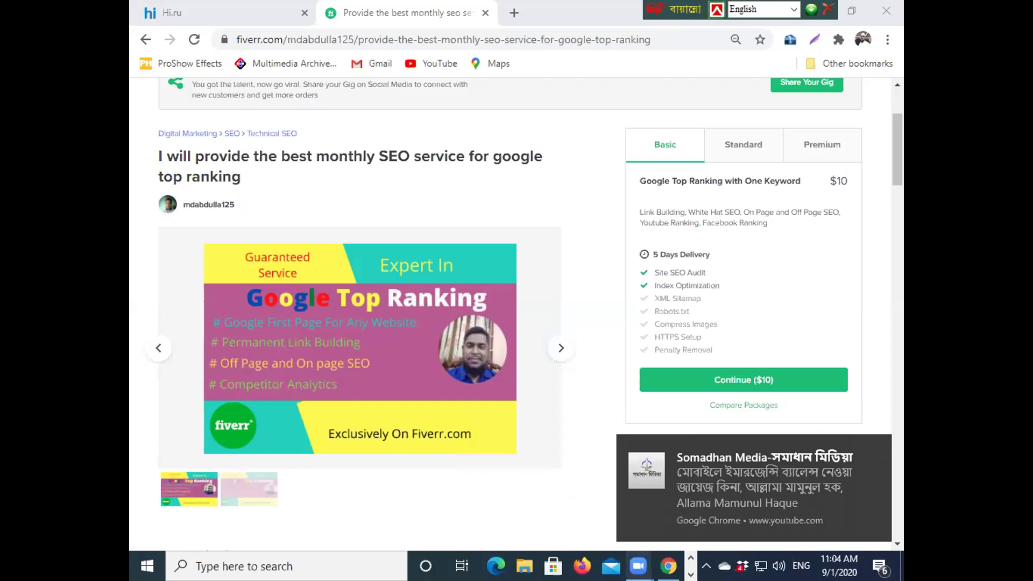
Dismiss the popups and meeting previews covering the Fiverr gig page
mouse_move(639, 566)
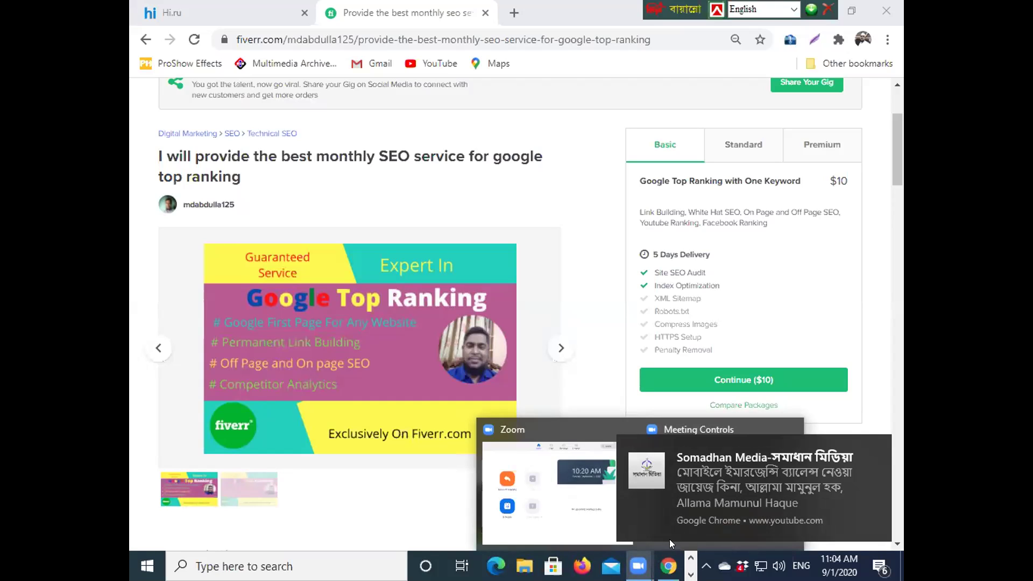
left_click(874, 444)
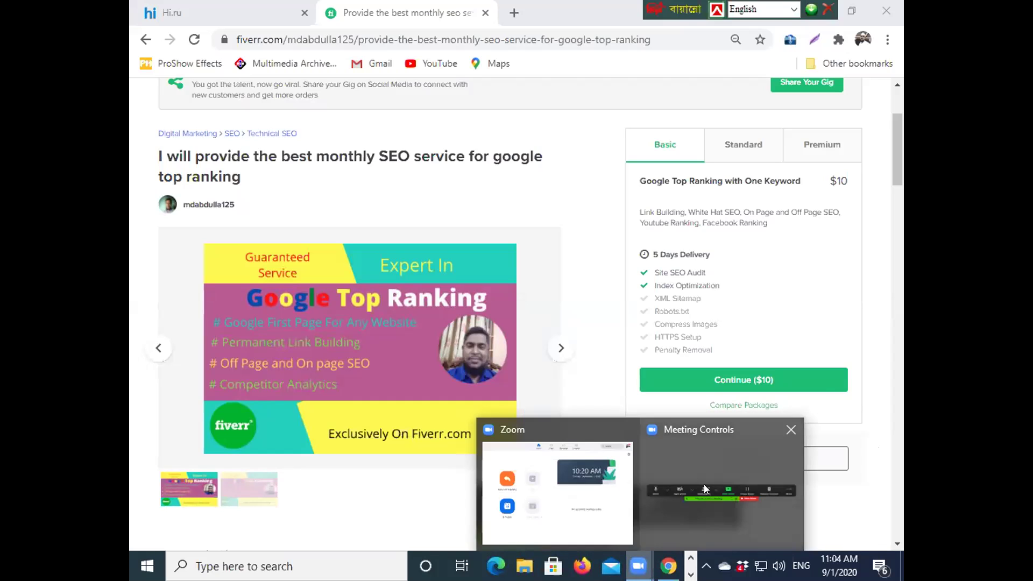
left_click(703, 484)
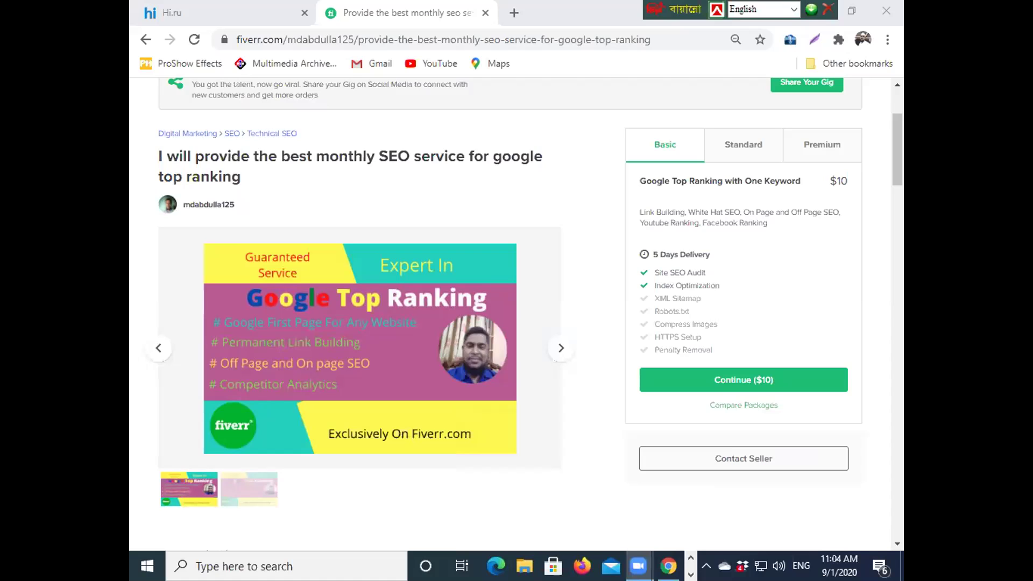
mouse_move(638, 565)
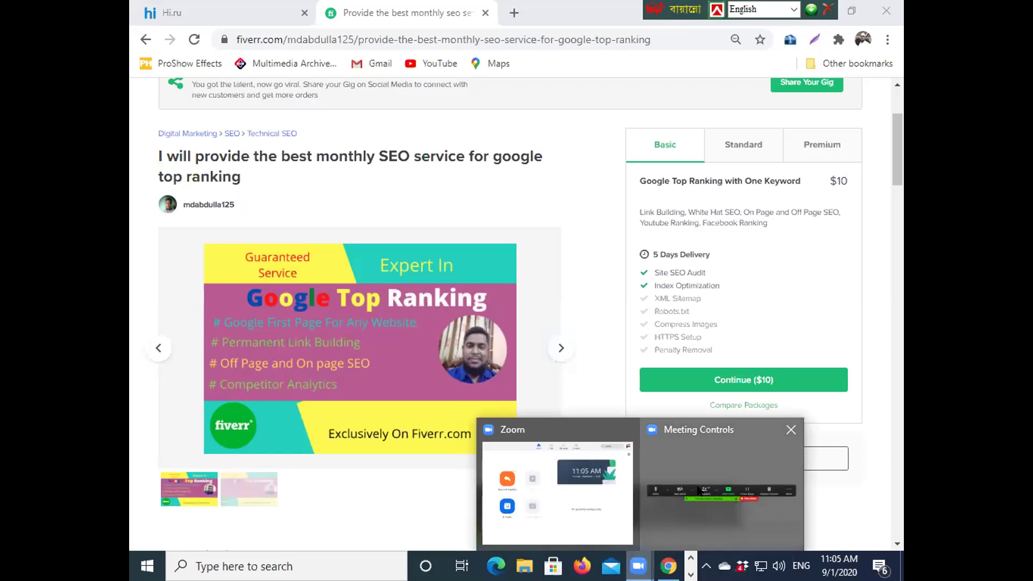
left_click(698, 490)
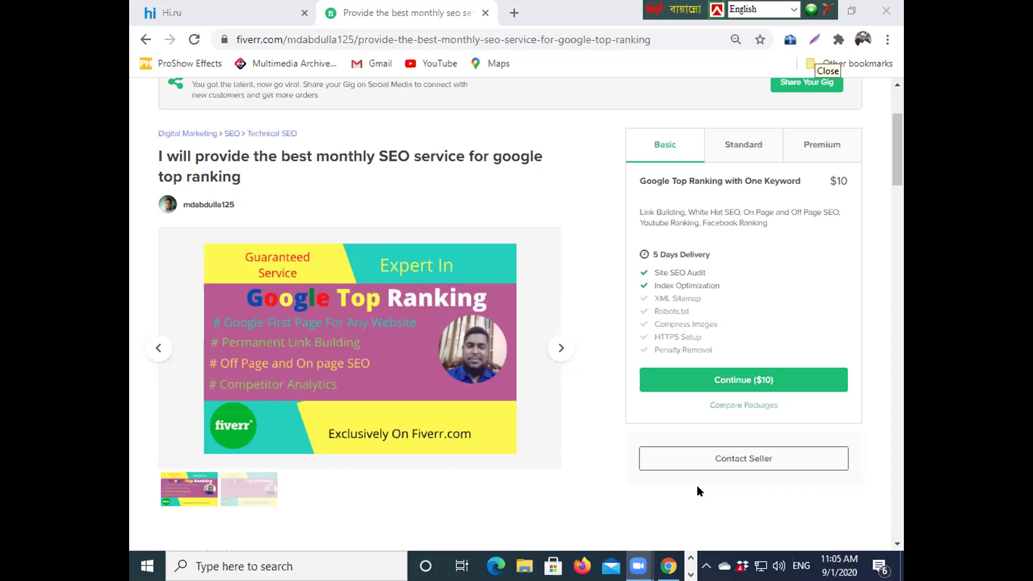
left_click(697, 211)
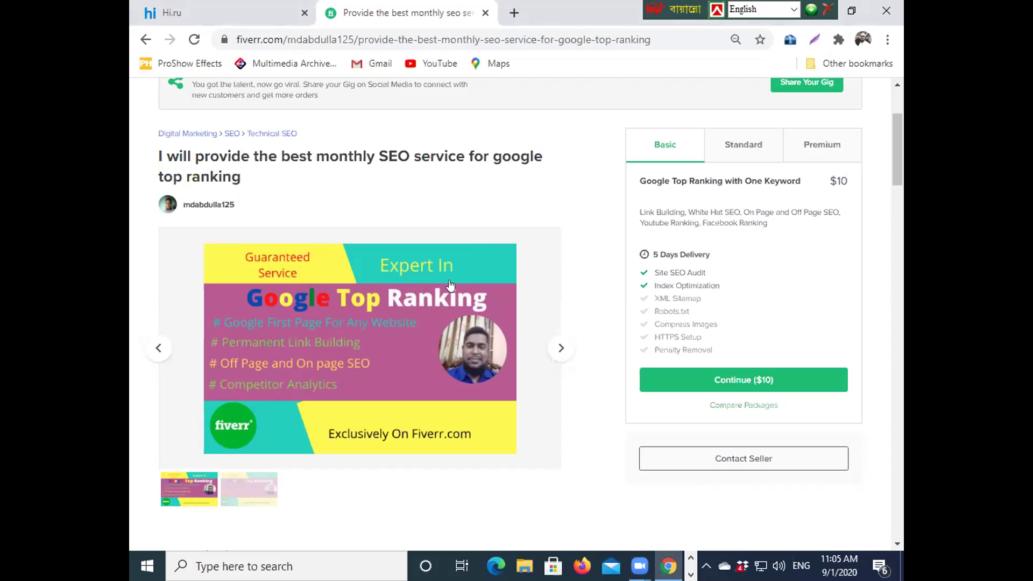
Scroll from the gig image down to the About This Gig description
mouse_move(446, 274)
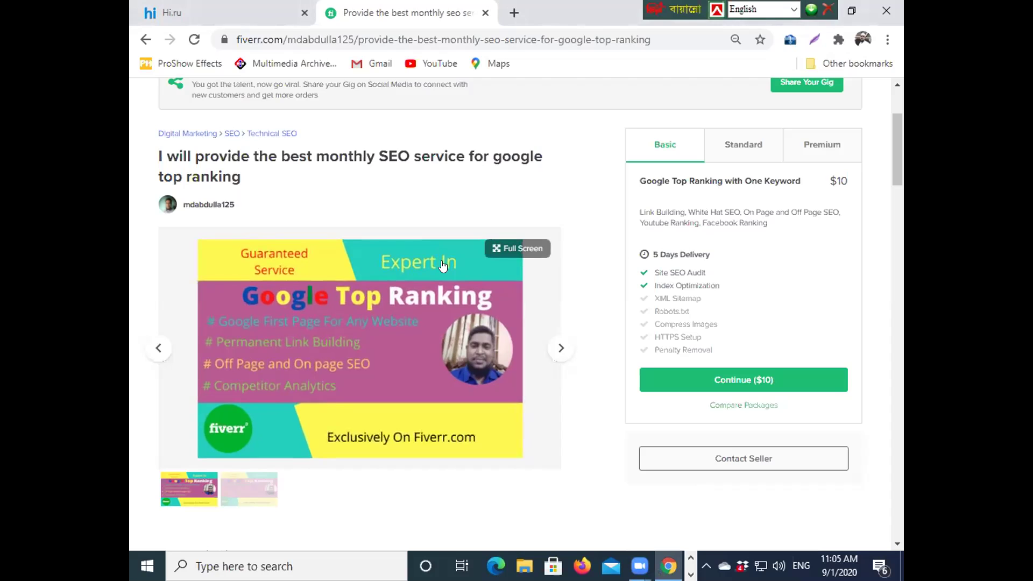
scroll(442, 265, "up", 1)
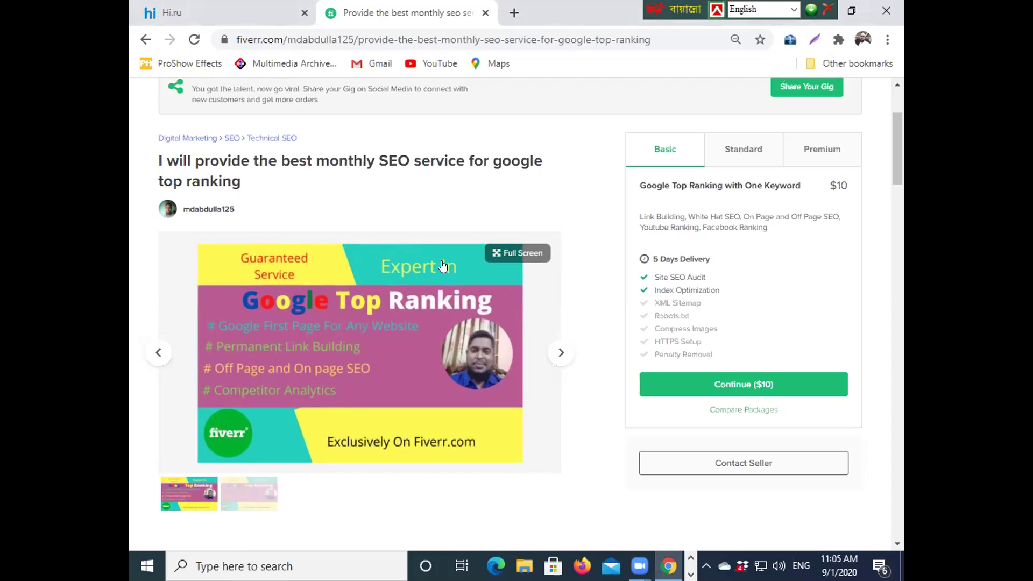
scroll(442, 265, "down", 1)
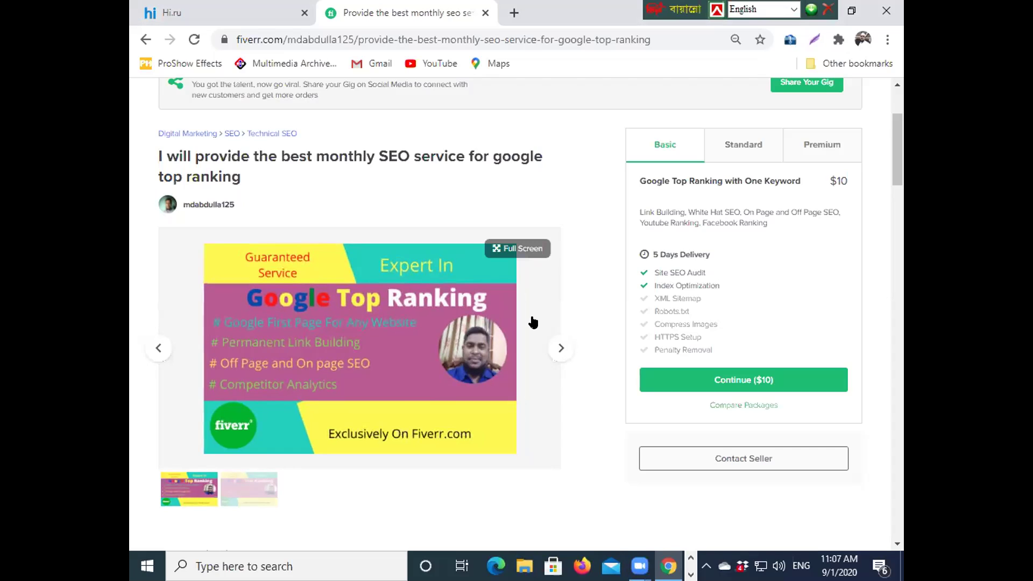
scroll(533, 322, "down", 5)
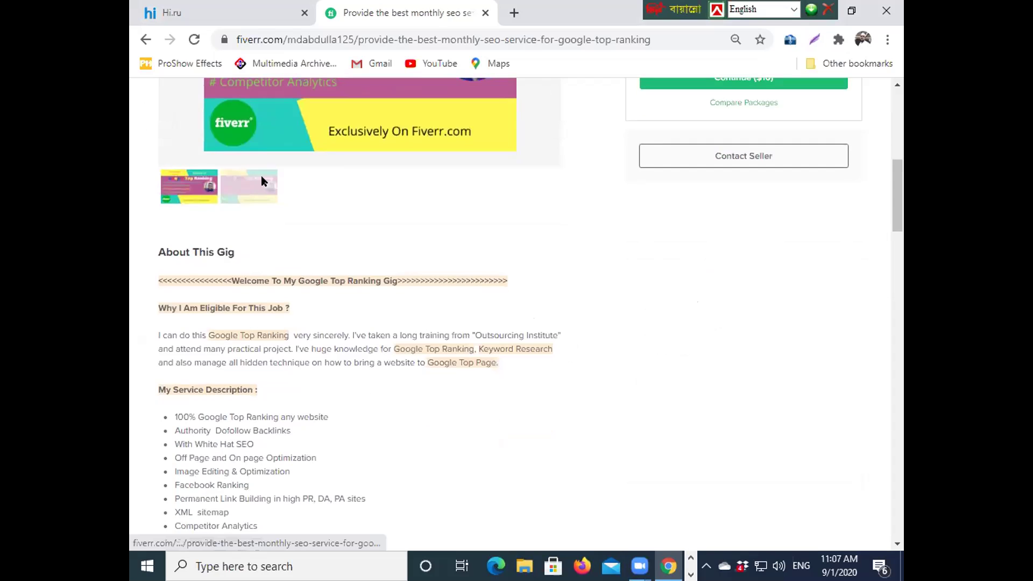
Scroll to show the full service list, from Google Map Indexing to YouTube Ranking
scroll(260, 176, "down", 1)
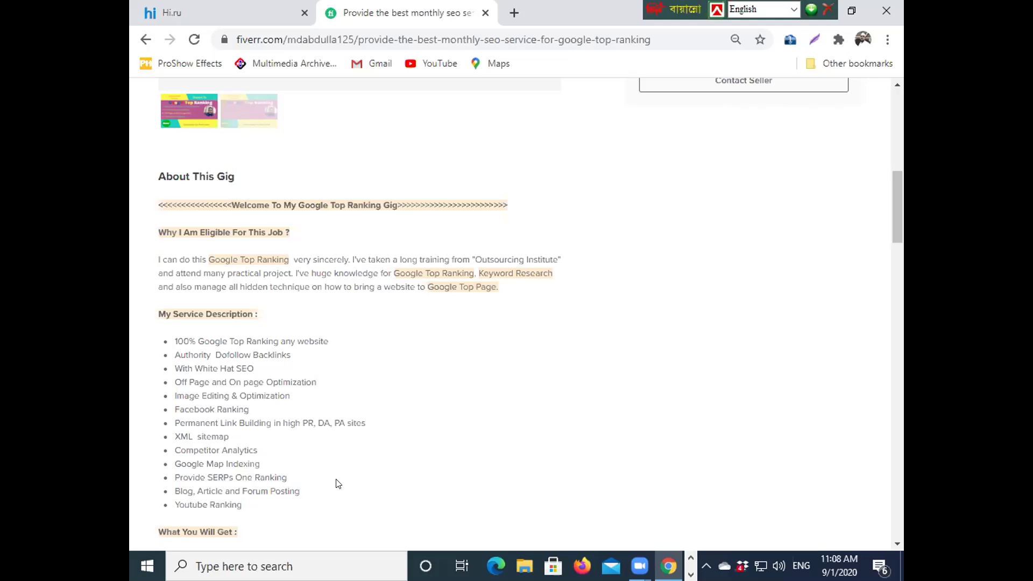
Highlight the '1 url 3-10 Keyword', 'Grow Your Website Organic Traffic' and 'Great Contextual Backlinks' deliverables
scroll(338, 483, "down", 4)
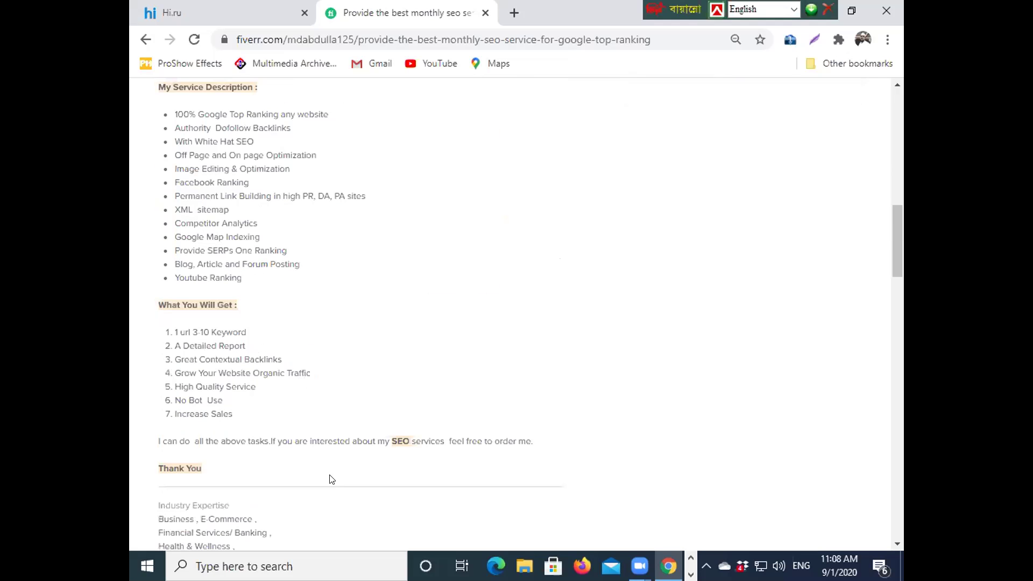
scroll(251, 435, "down", 3)
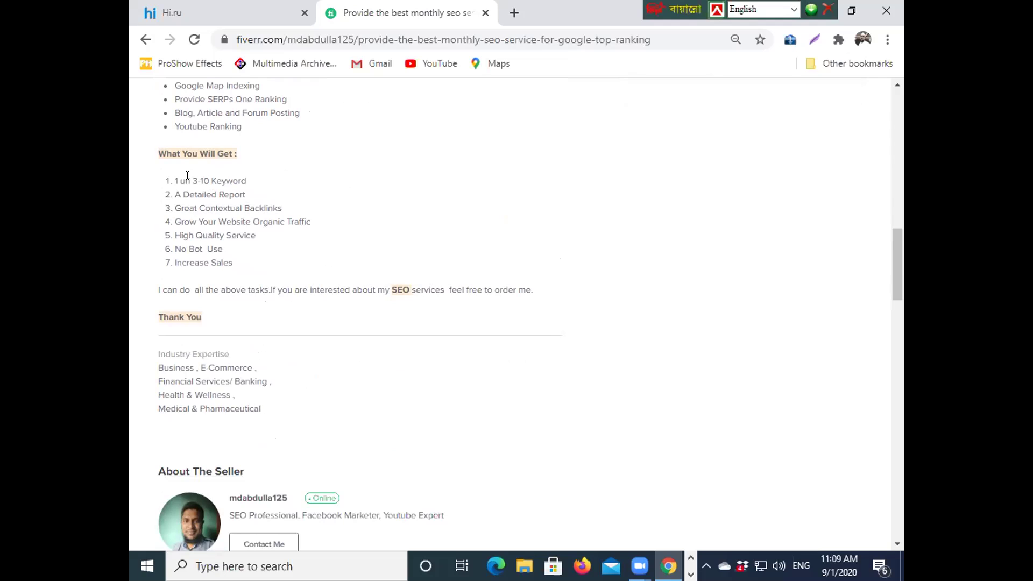
left_click_drag(172, 177, 256, 177)
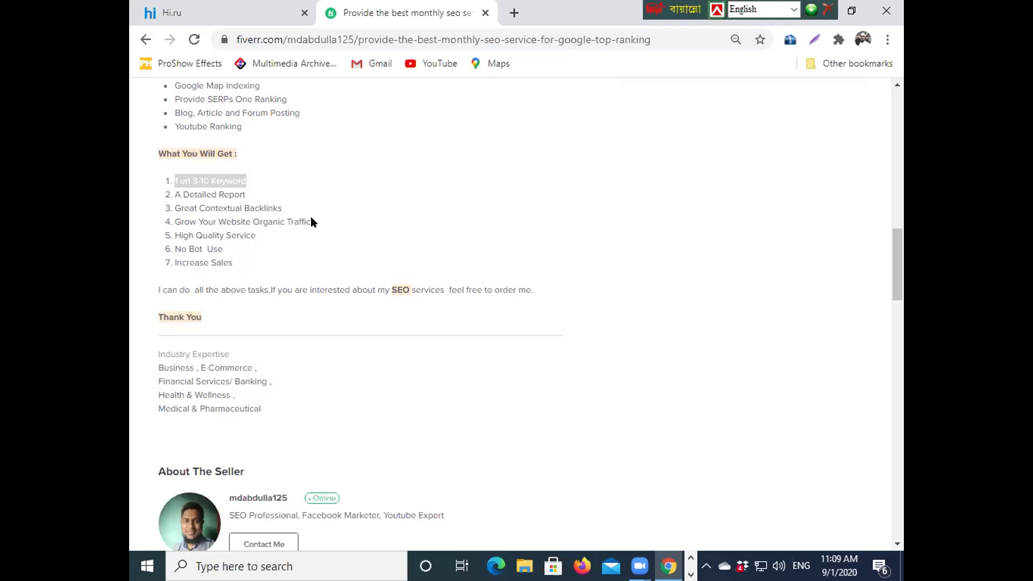
left_click_drag(310, 217, 171, 217)
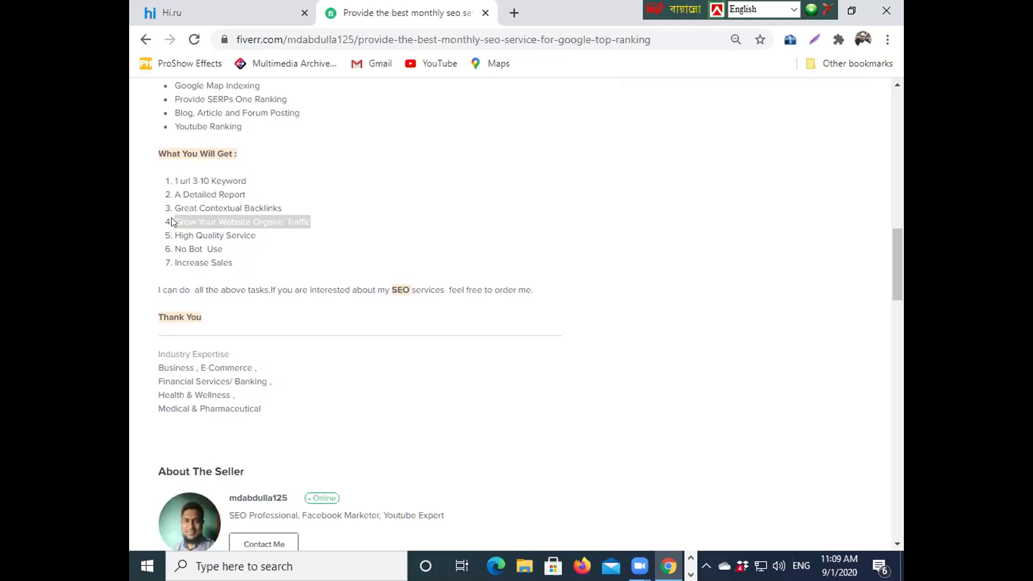
left_click(263, 216)
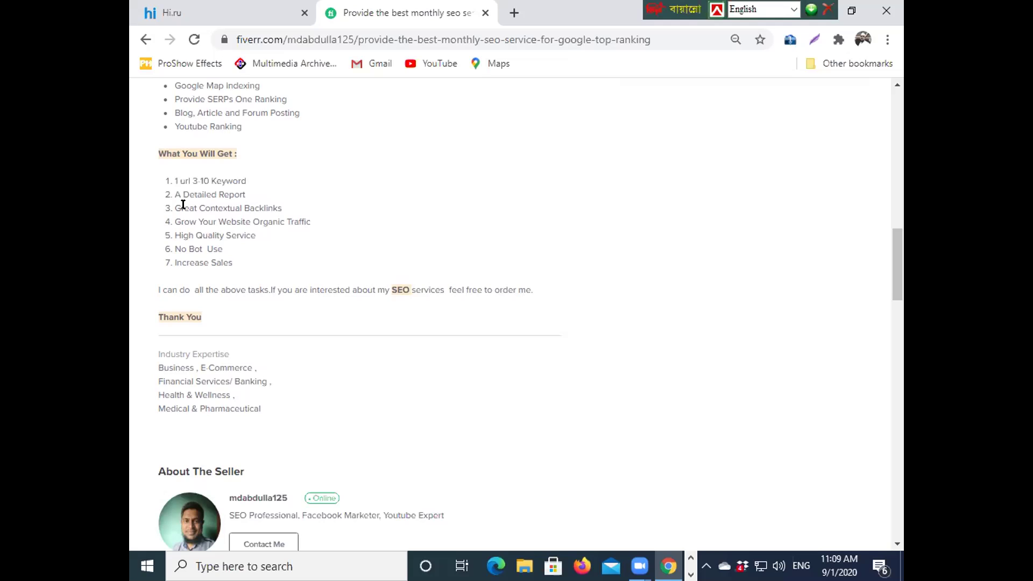
left_click_drag(182, 206, 175, 206)
left_click(242, 211)
Scroll past the seller profile and the $10/$20/$30 package comparison to Related Tags
scroll(360, 349, "down", 5)
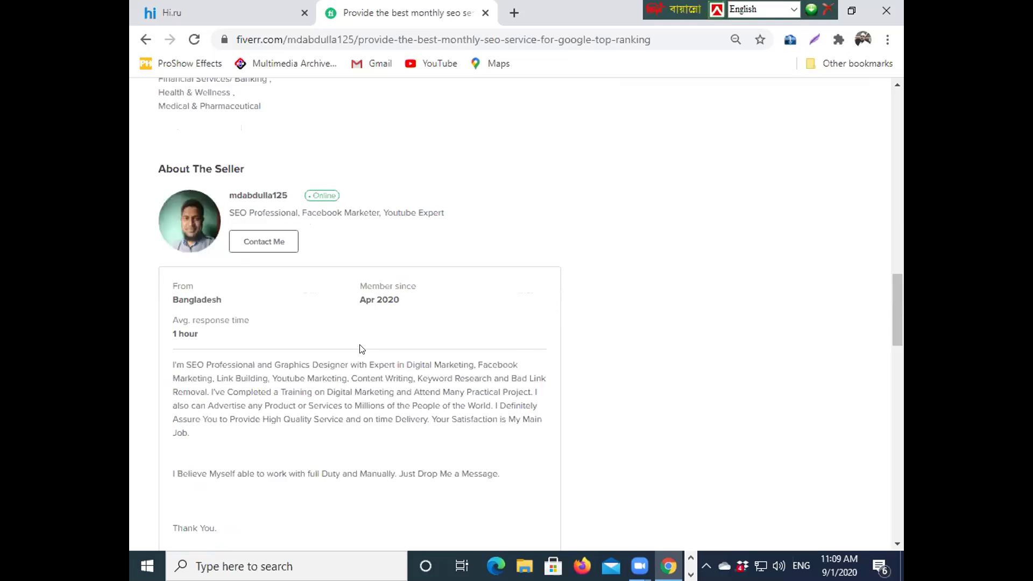
scroll(361, 348, "down", 4)
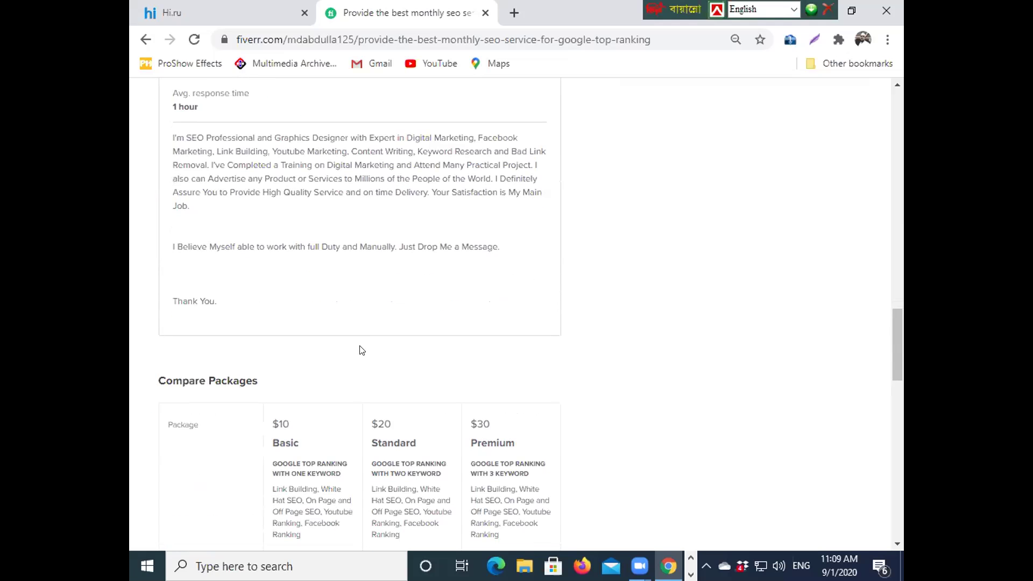
scroll(361, 350, "down", 3)
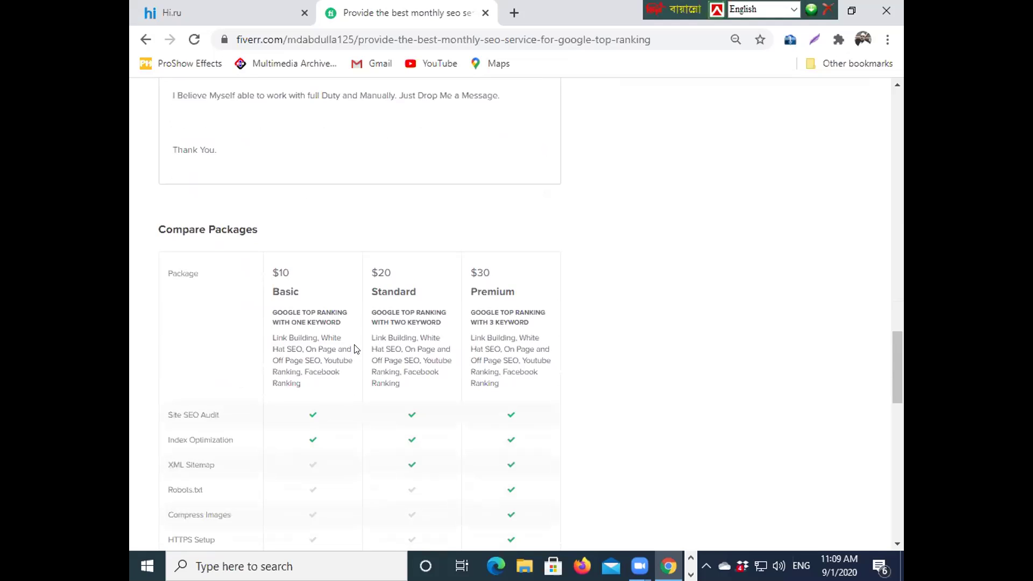
scroll(354, 349, "down", 3)
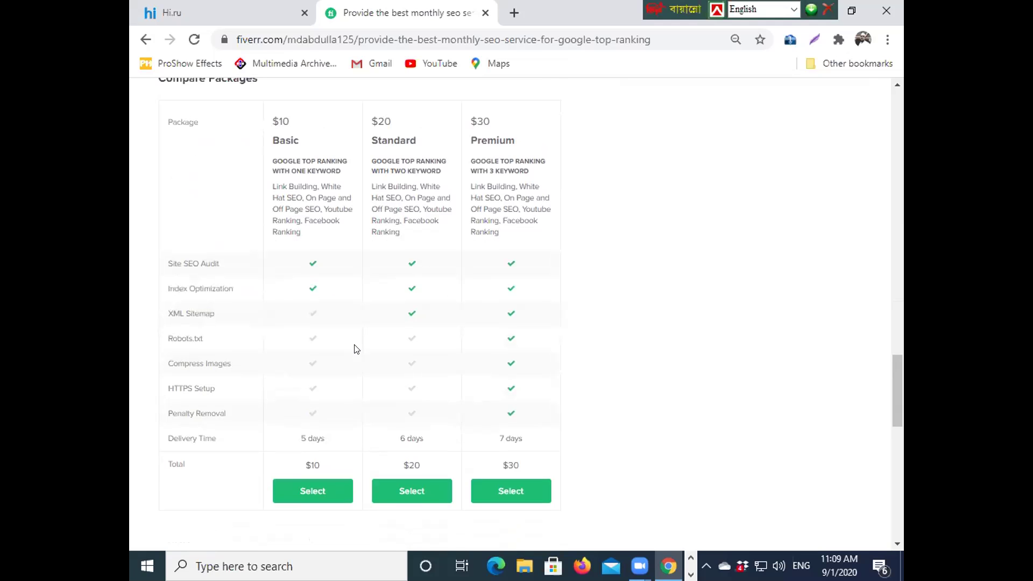
scroll(353, 348, "down", 2)
scroll(354, 349, "down", 3)
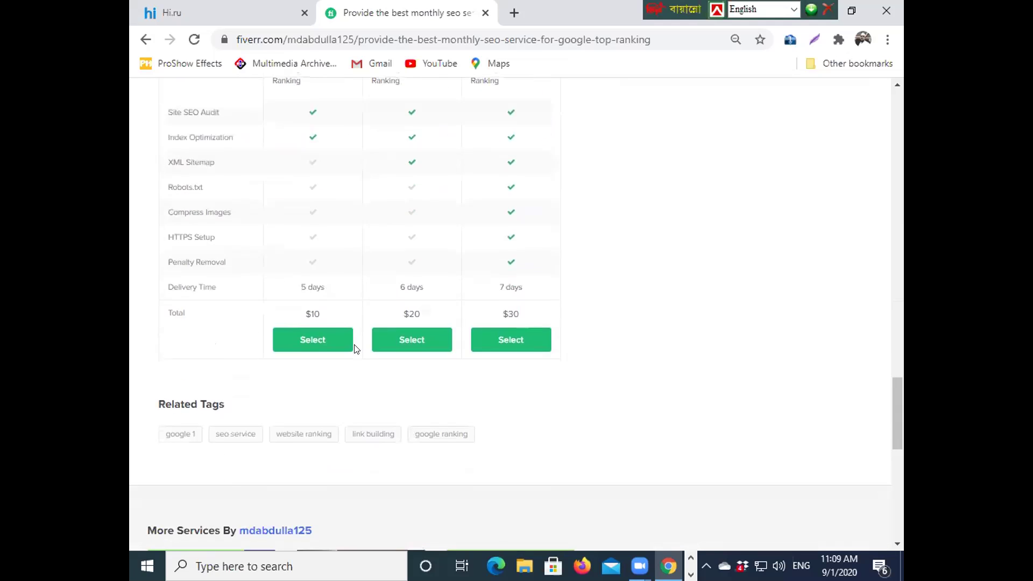
scroll(355, 348, "down", 3)
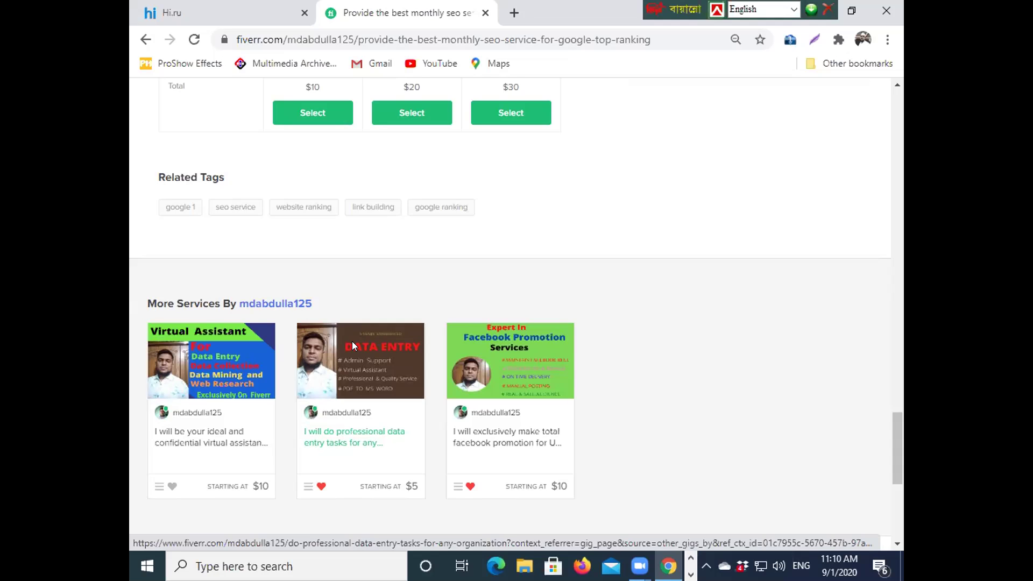
Scroll back up to About The Seller to read location, member-since date and bio
scroll(885, 173, "up", 10)
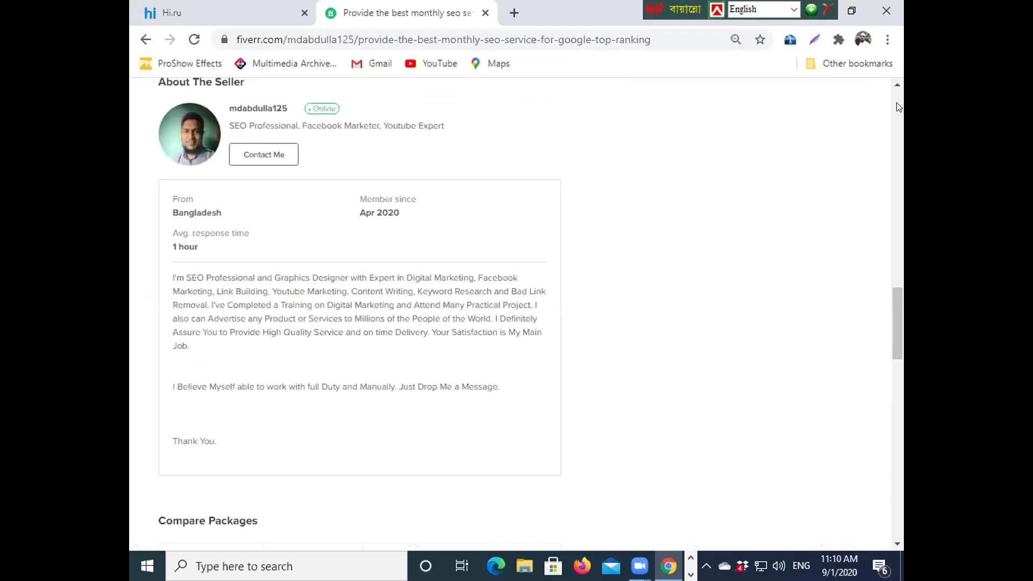
scroll(621, 203, "up", 15)
scroll(622, 203, "down", 12)
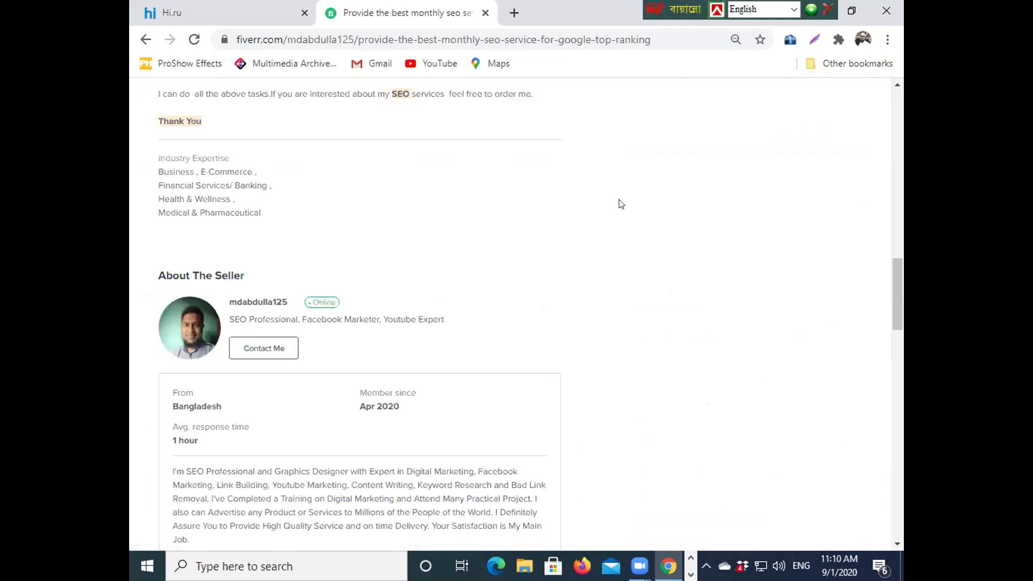
scroll(570, 264, "down", 5)
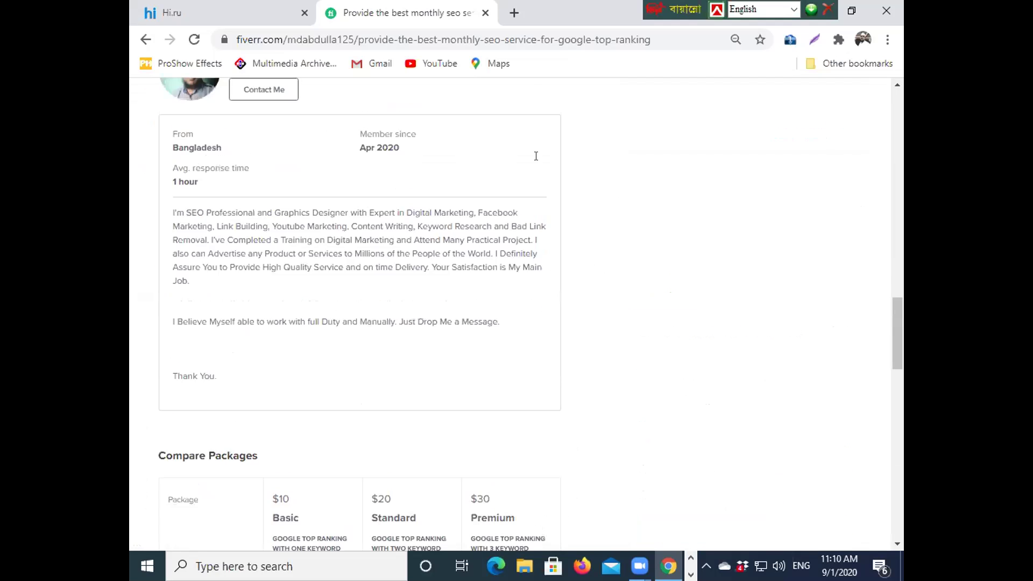
scroll(536, 156, "up", 4)
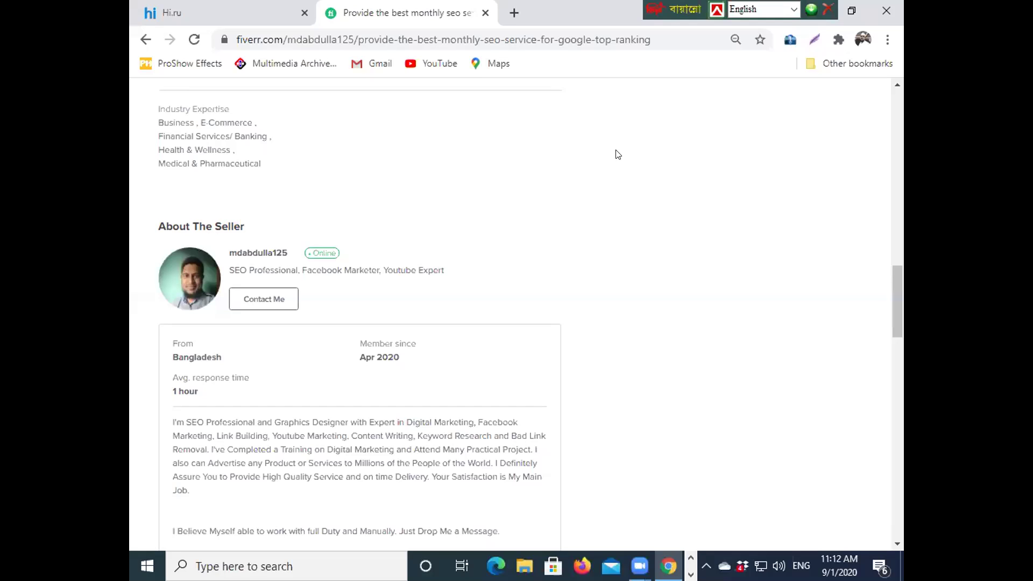
scroll(618, 154, "up", 4)
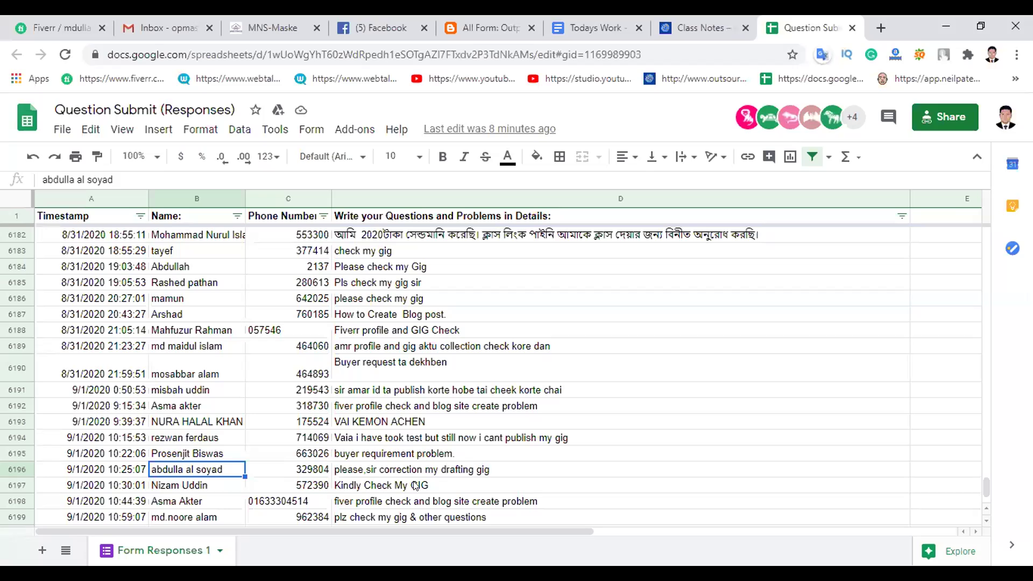
key("Down")
key("Right")
key("Right")
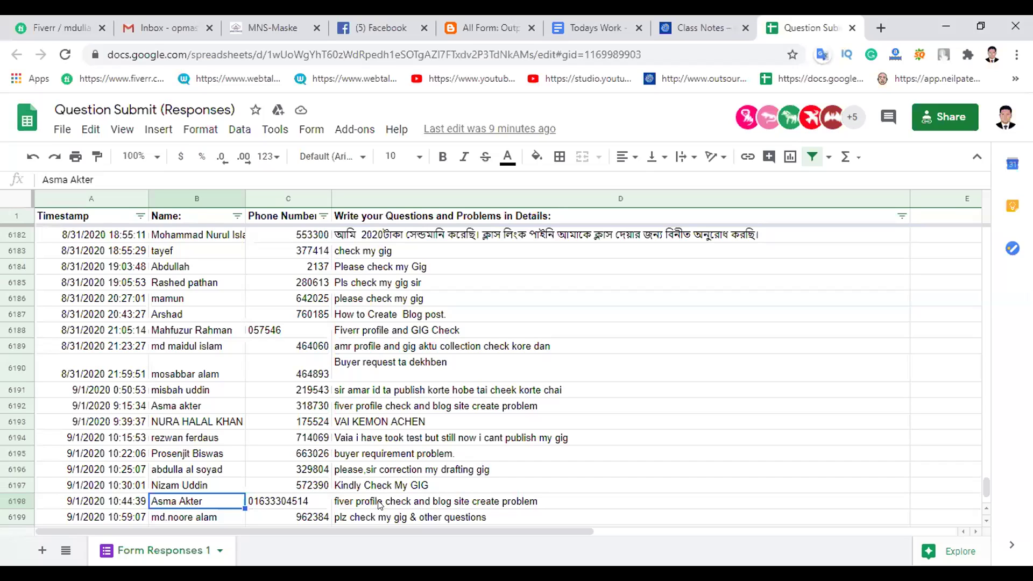
Select cell D6198 to read the student's full question in the formula bar
left_click(432, 504)
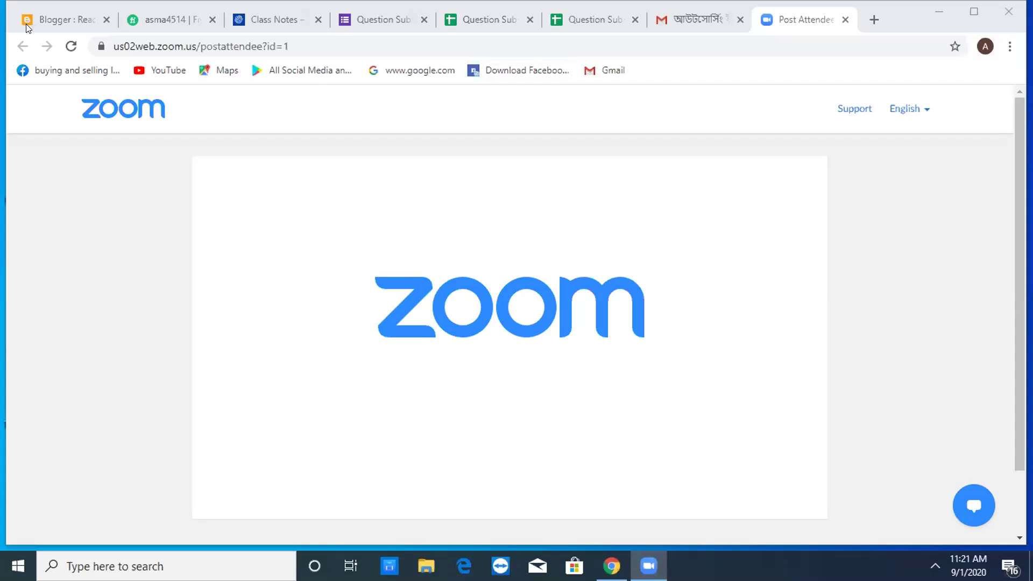
Switch to the browser tab with the student's Fiverr seller profile
left_click(139, 19)
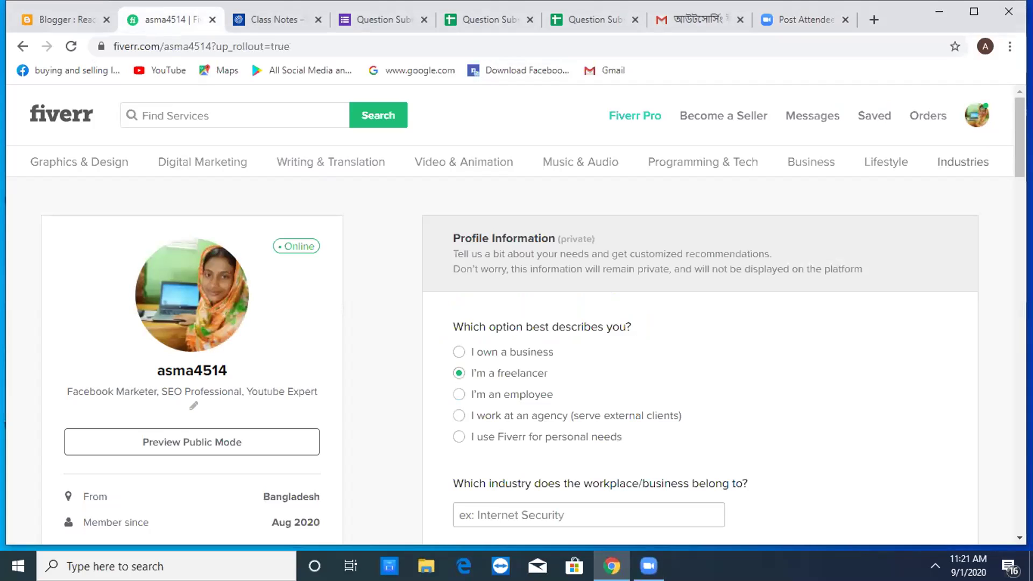
scroll(516, 317, "down", 7)
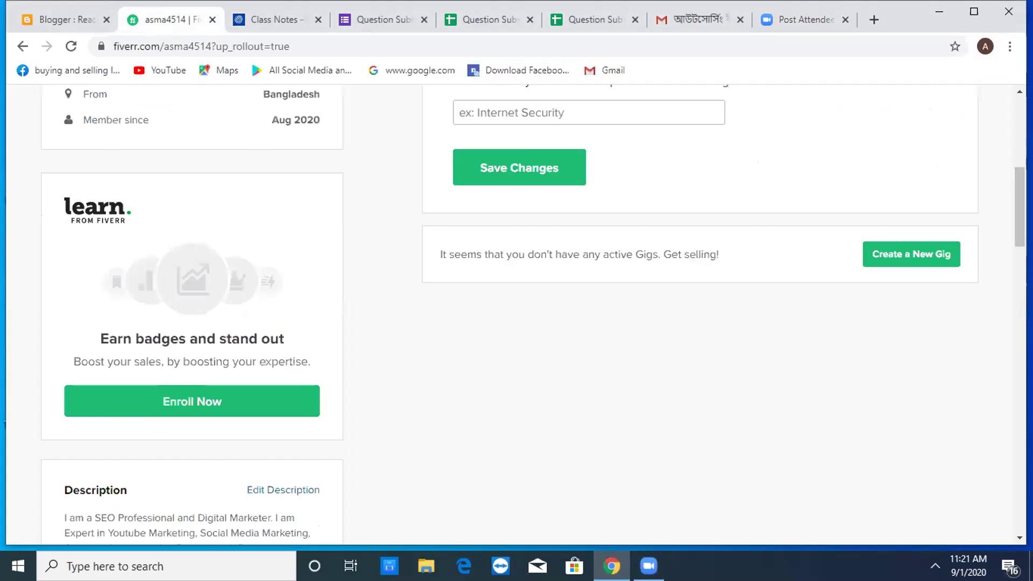
scroll(517, 318, "down", 7)
scroll(517, 317, "down", 7)
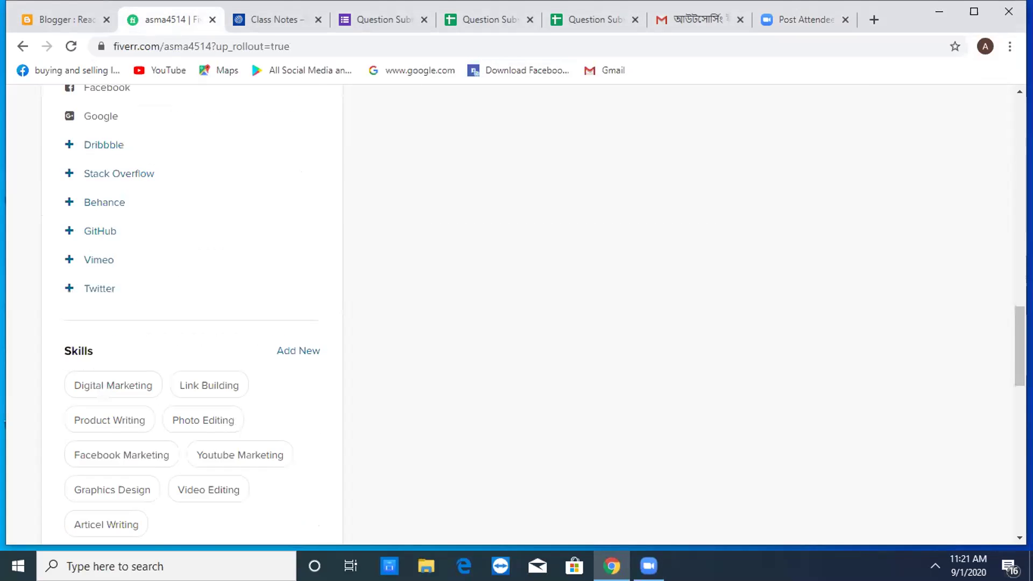
scroll(1012, 89, "down", 7)
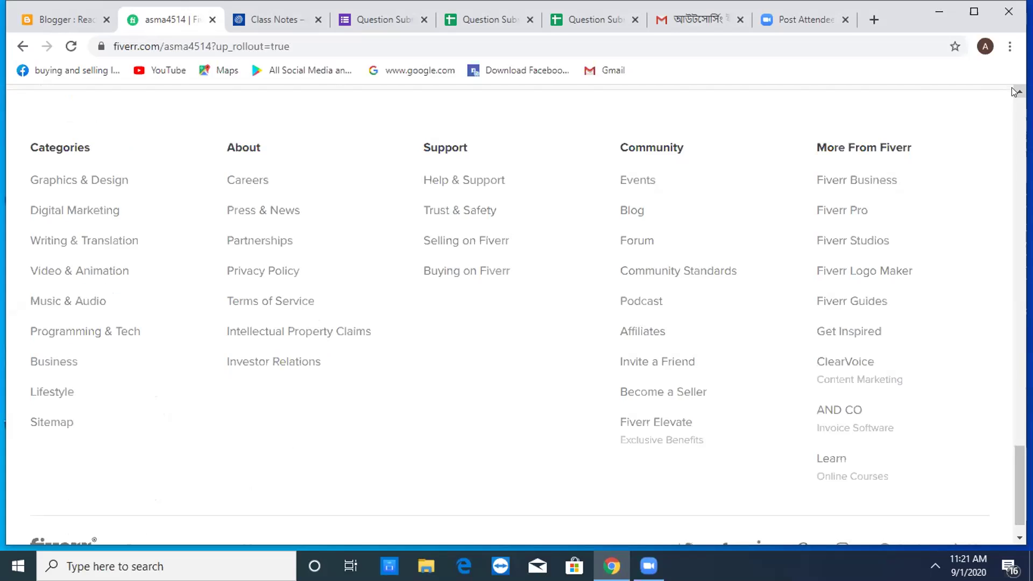
scroll(1013, 92, "up", 15)
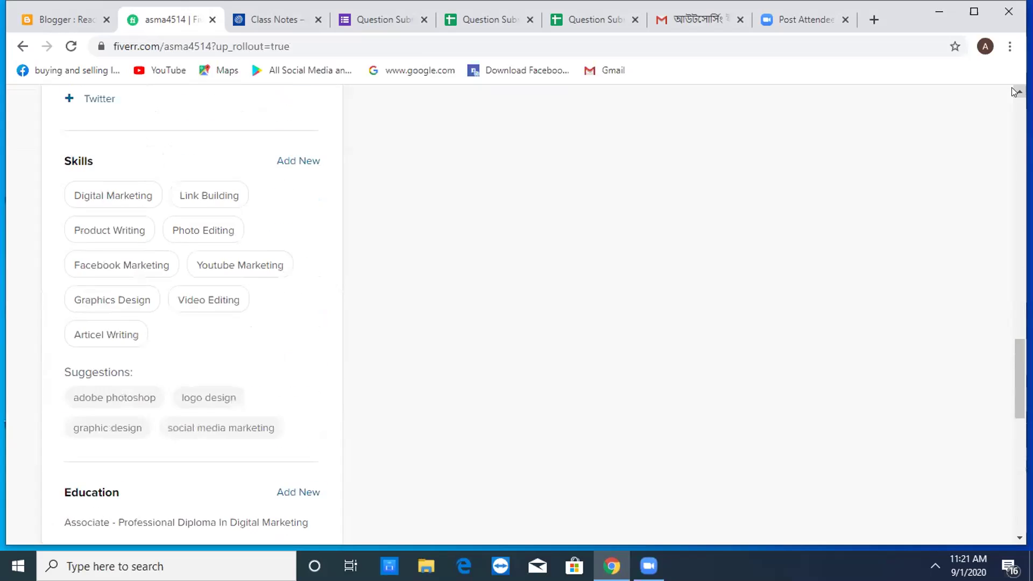
scroll(1013, 92, "up", 6)
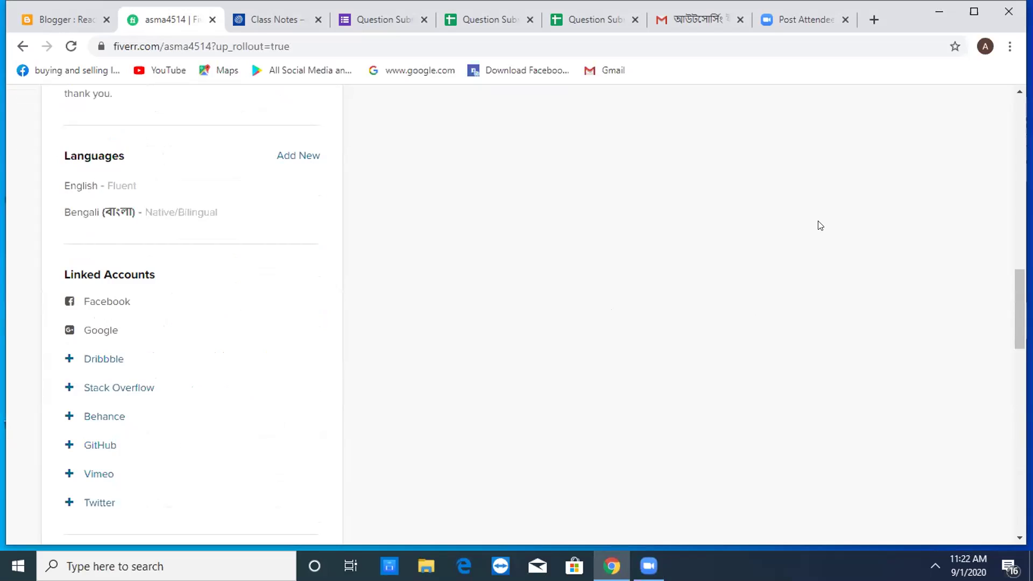
scroll(400, 180, "up", 15)
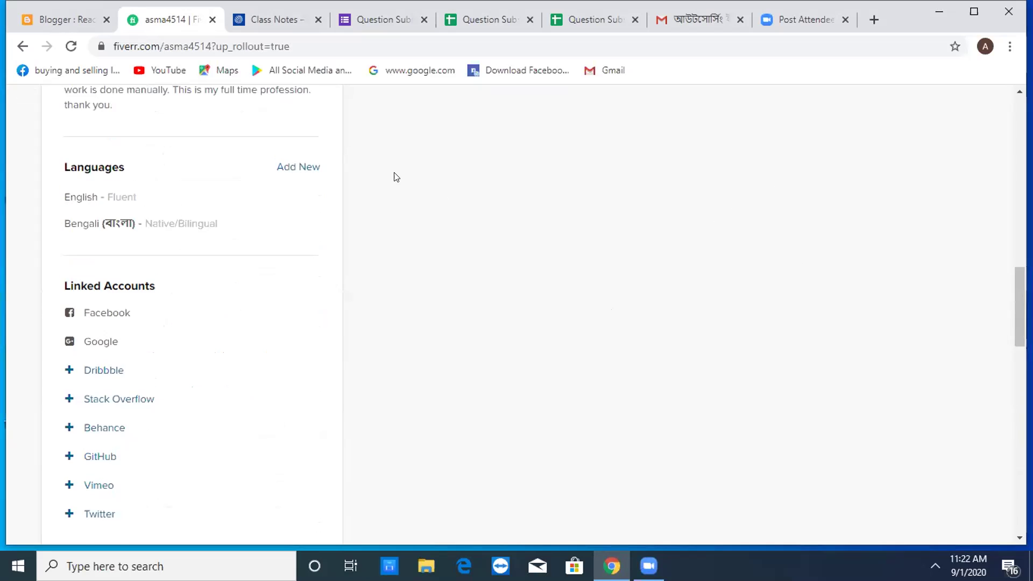
scroll(396, 178, "up", 2)
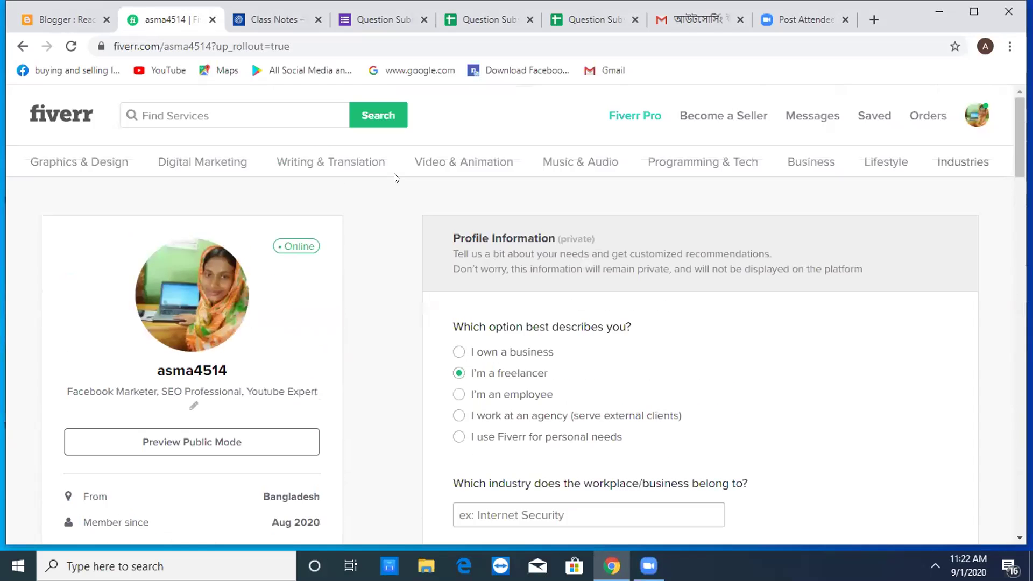
mouse_move(166, 280)
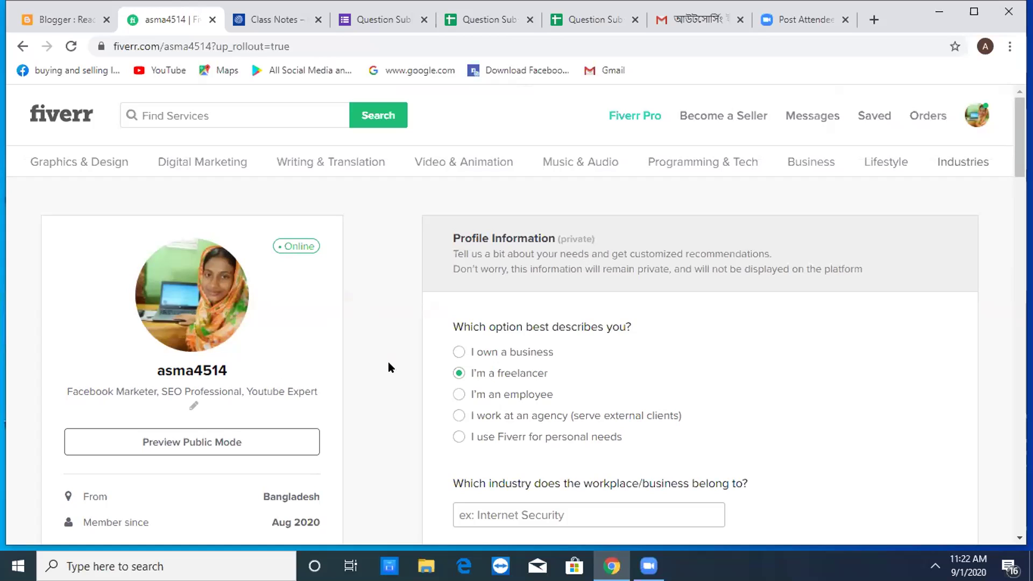
scroll(360, 369, "down", 5)
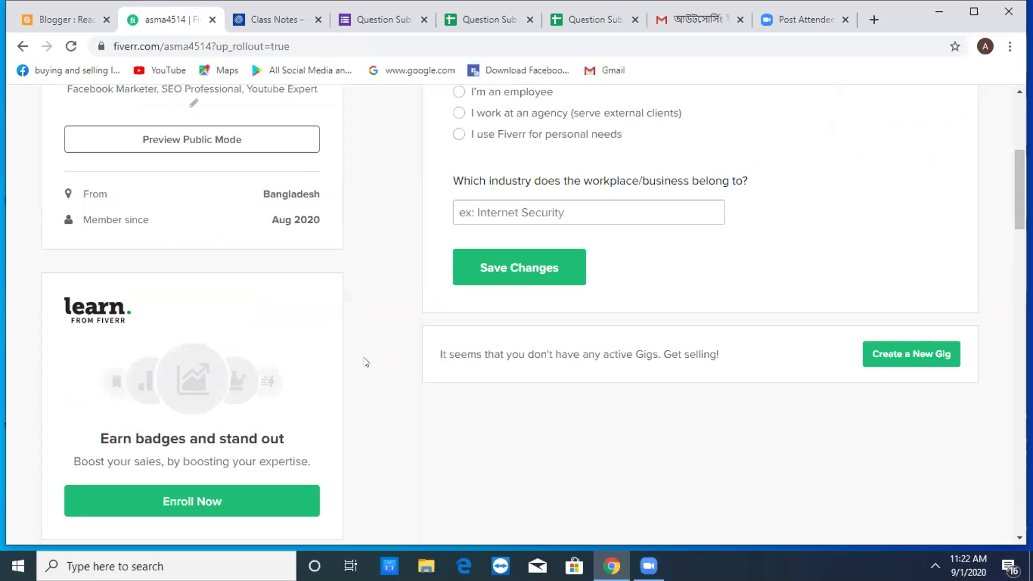
scroll(366, 362, "down", 4)
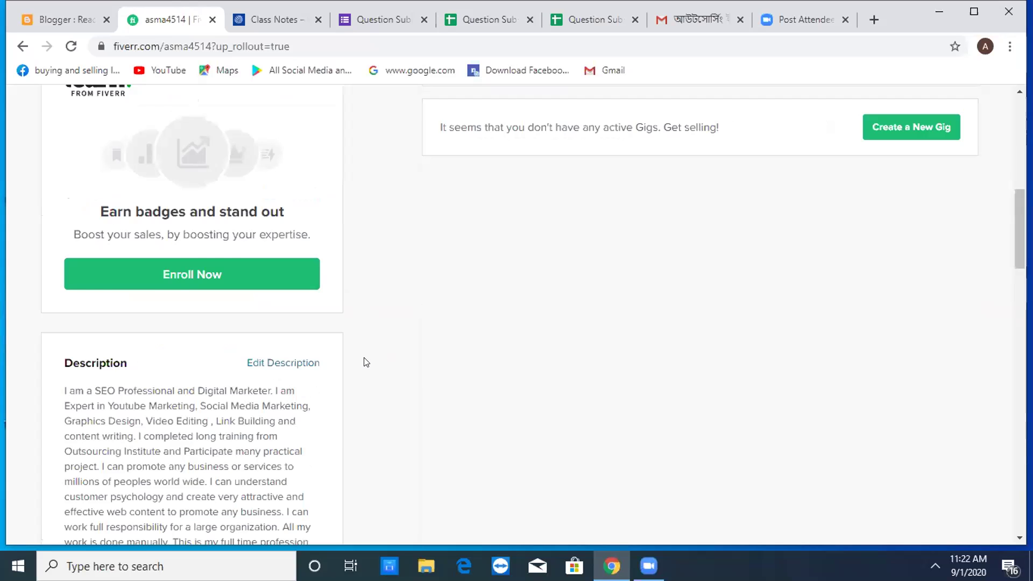
scroll(365, 362, "down", 4)
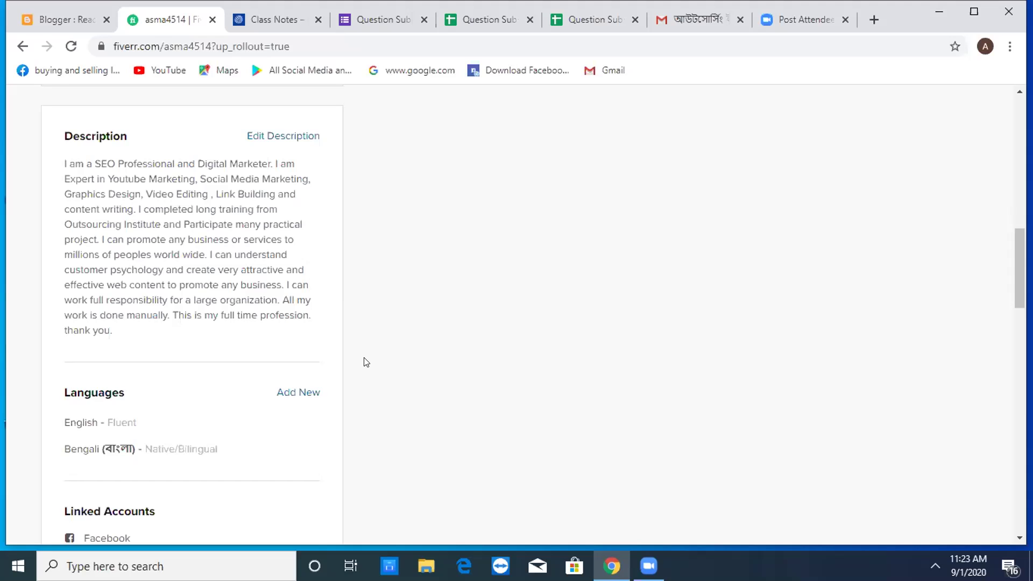
scroll(378, 362, "down", 5)
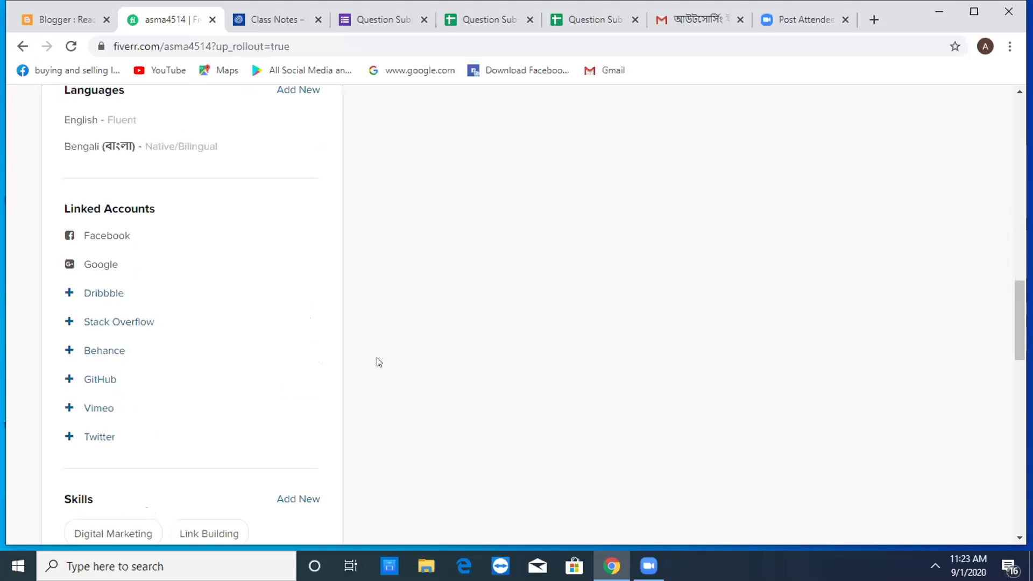
scroll(379, 362, "down", 1)
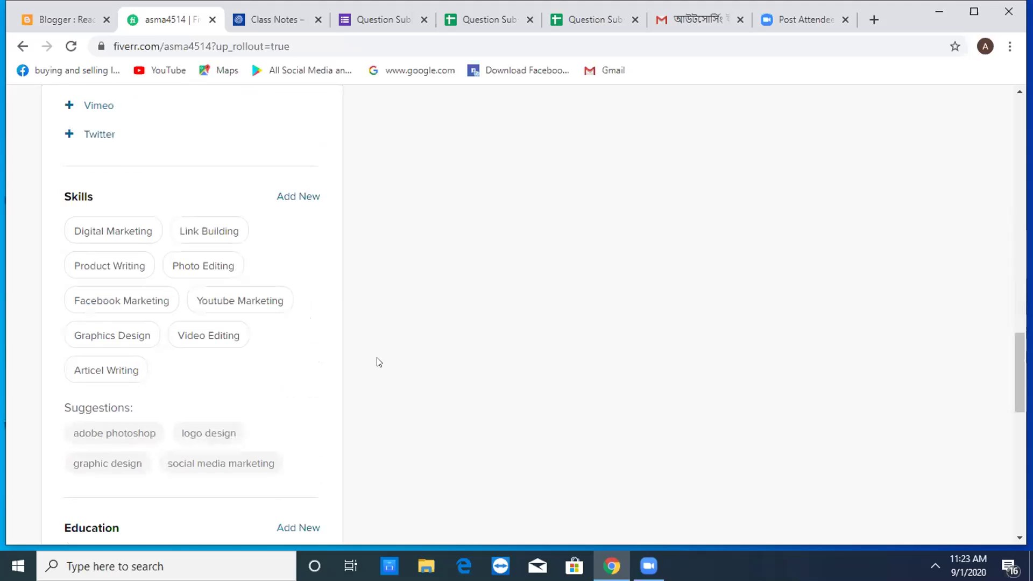
scroll(379, 362, "down", 3)
scroll(379, 362, "down", 4)
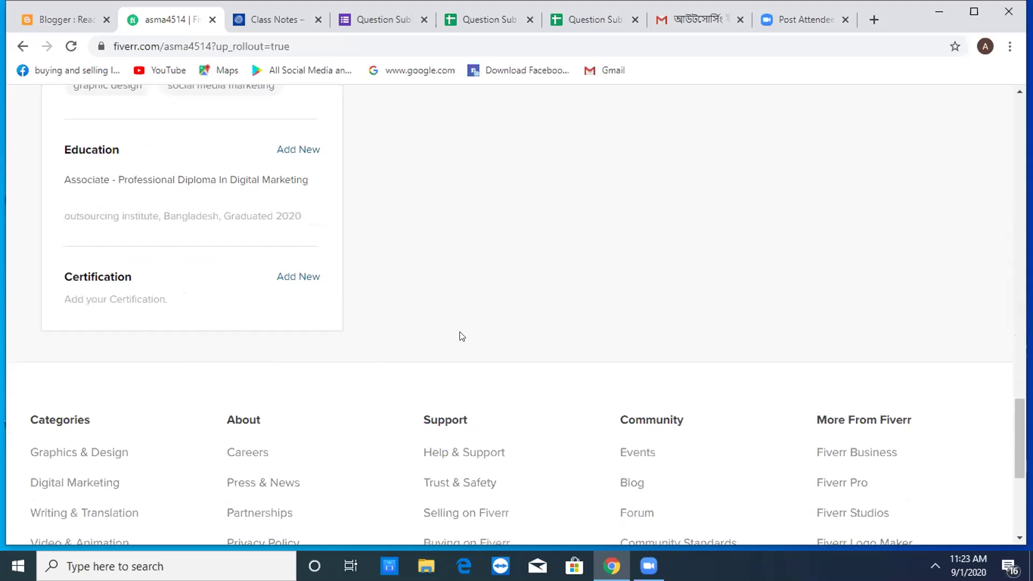
scroll(461, 336, "up", 4)
scroll(451, 291, "up", 10)
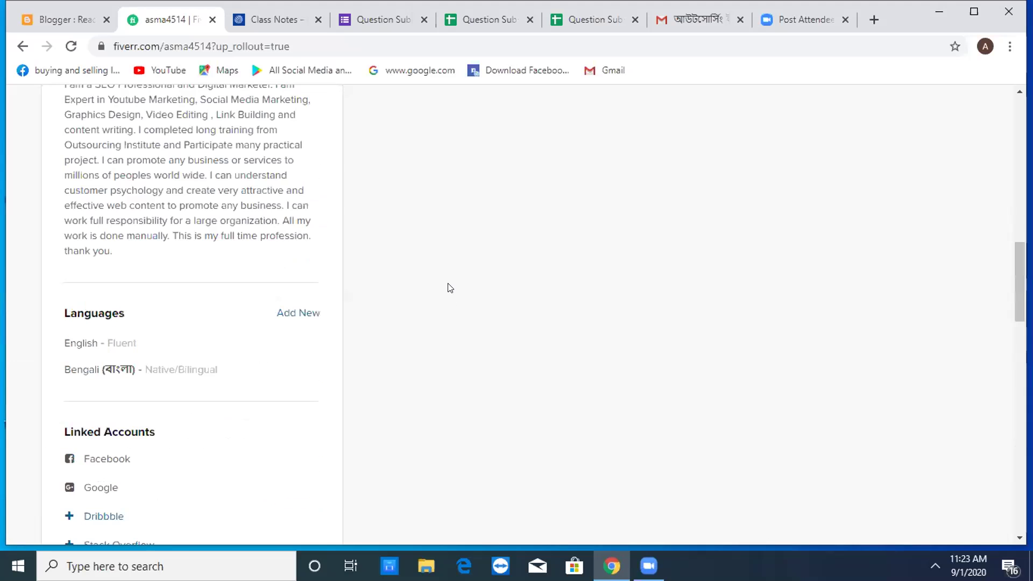
scroll(450, 288, "up", 6)
scroll(449, 287, "up", 1)
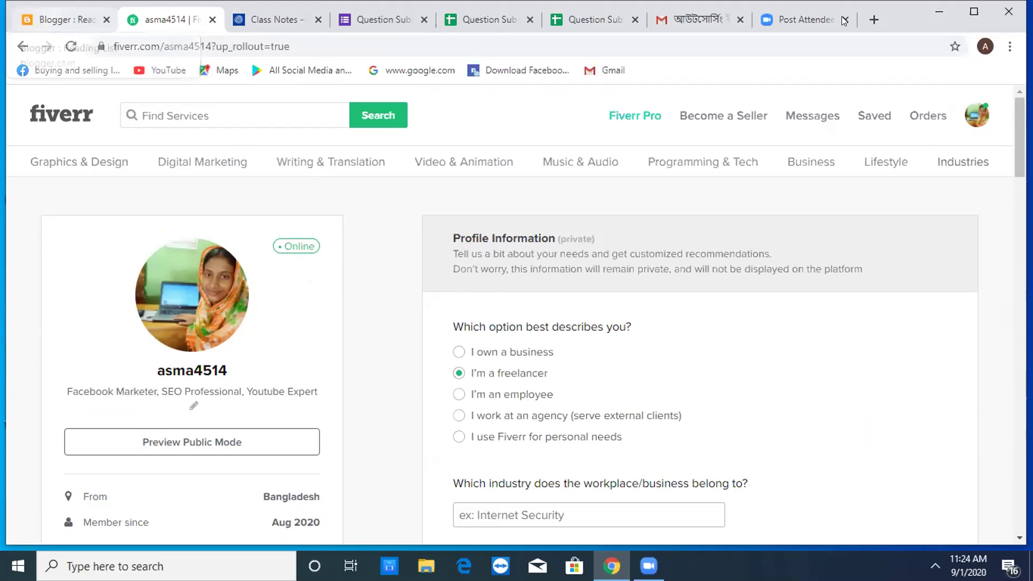
Switch to the Blogger tab and start creating a new blog
left_click(46, 20)
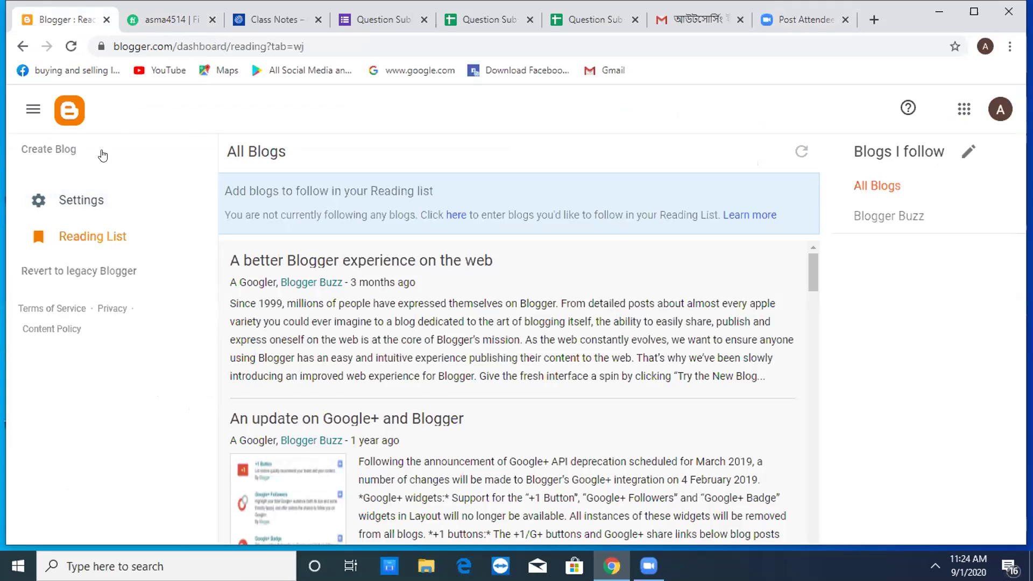
left_click(40, 149)
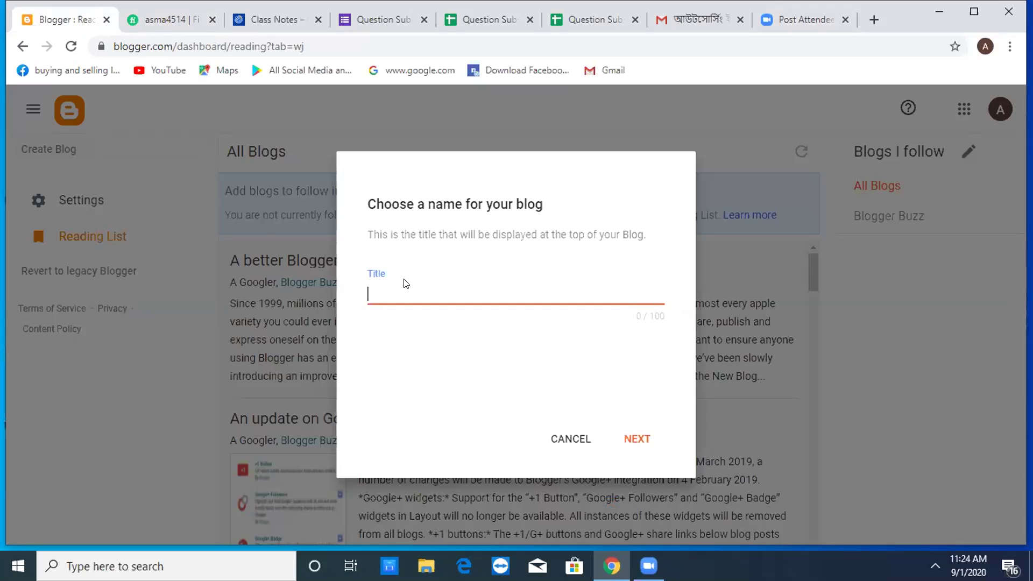
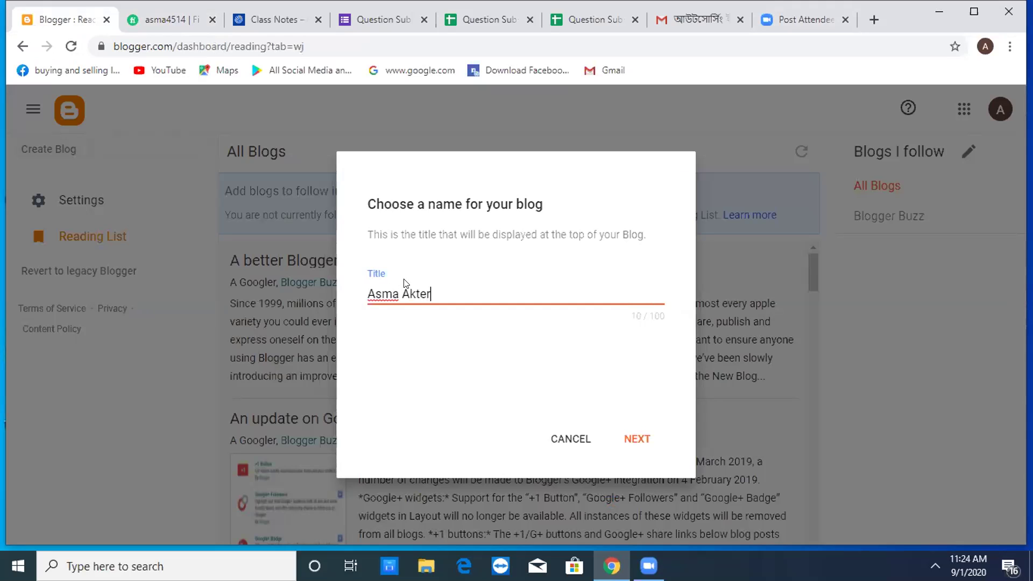
Title the blog with the student's name and enter the address 'sreepur,gazipur.dhaka'
left_click(637, 438)
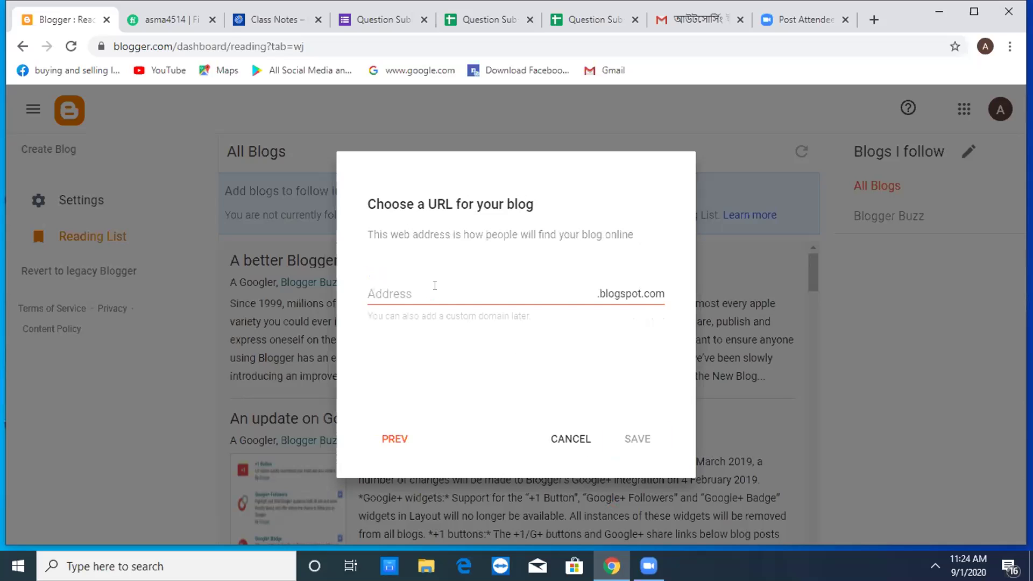
left_click(399, 288)
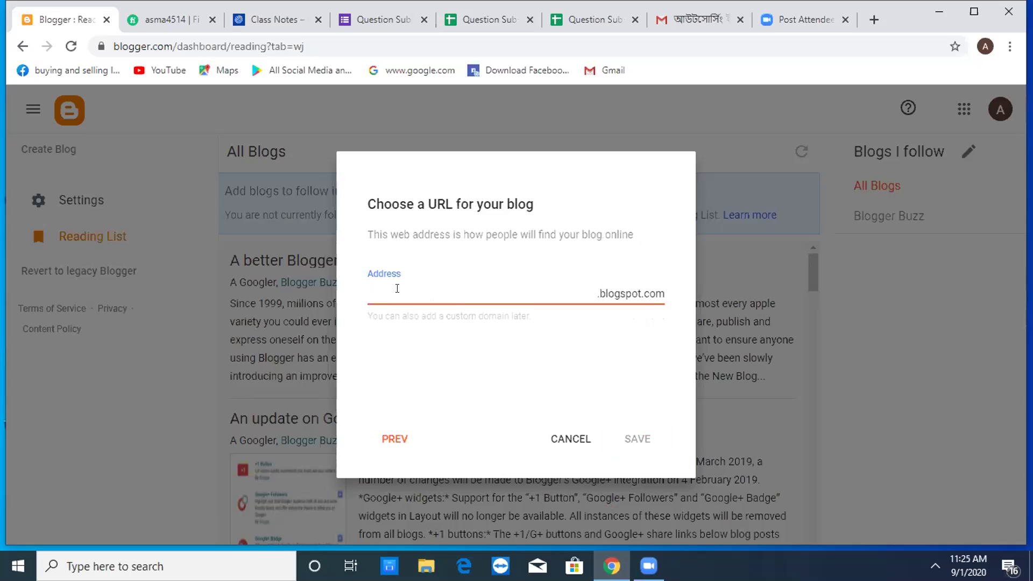
type("sree")
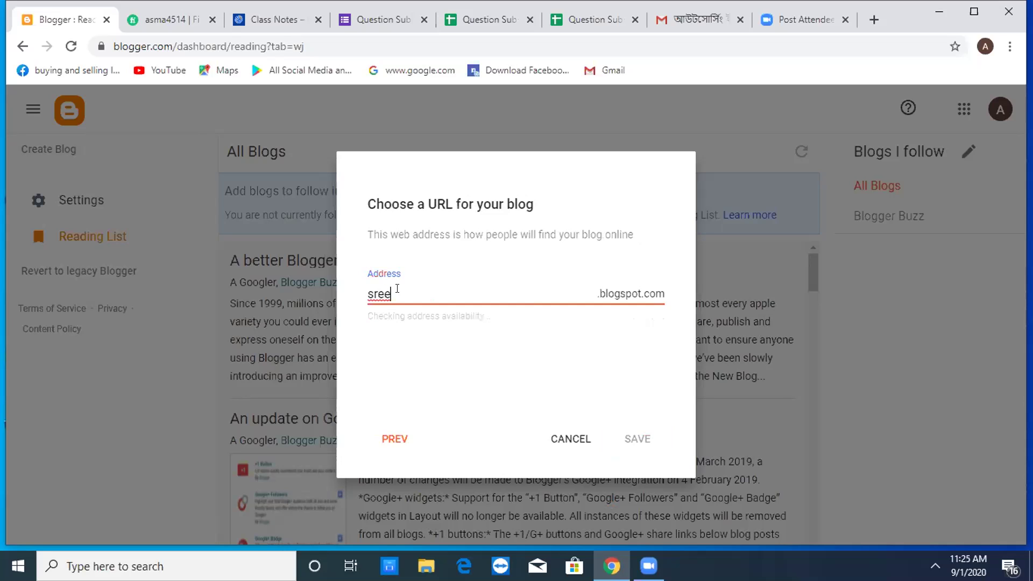
type("pur")
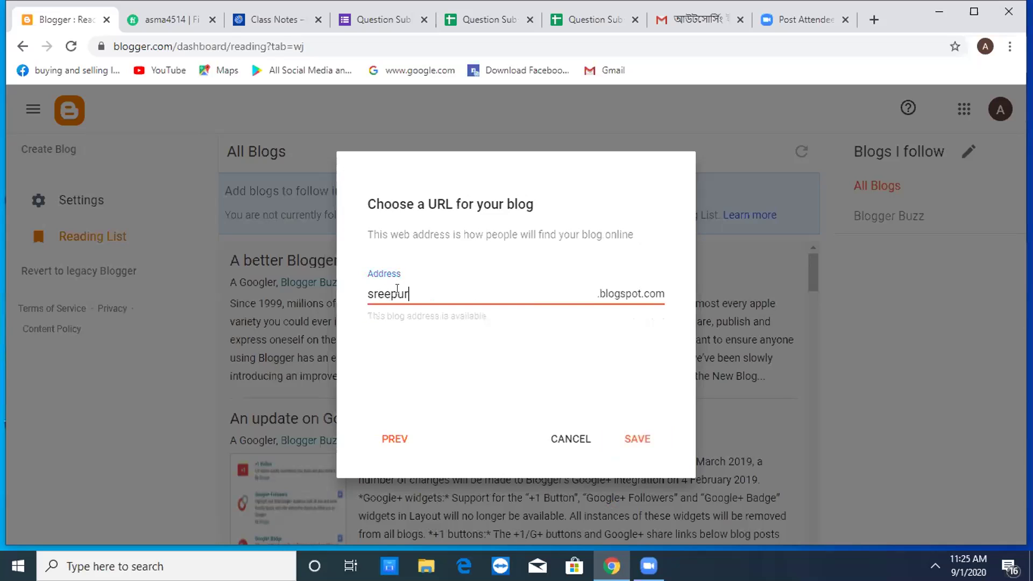
type(",ga")
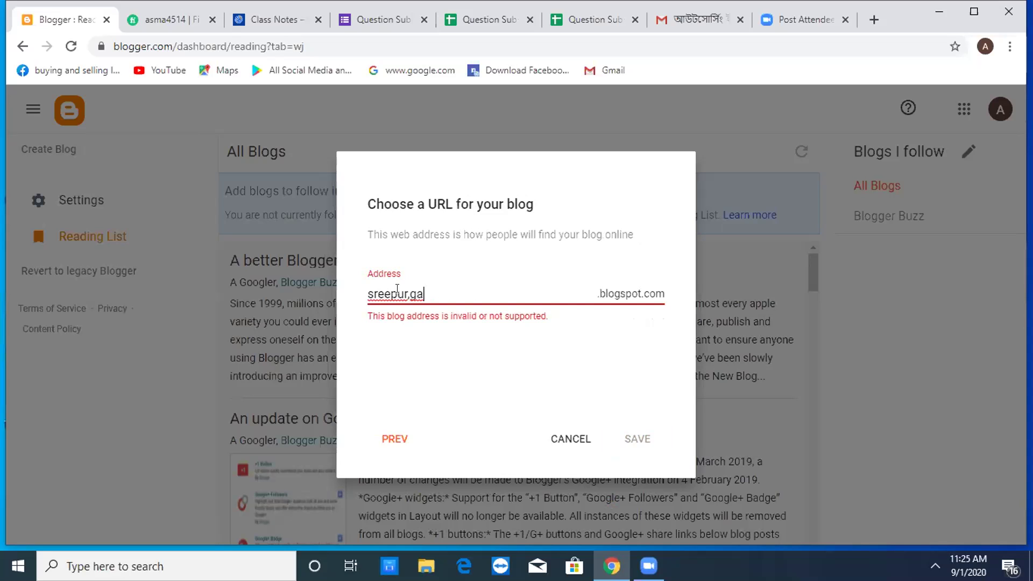
type("zi")
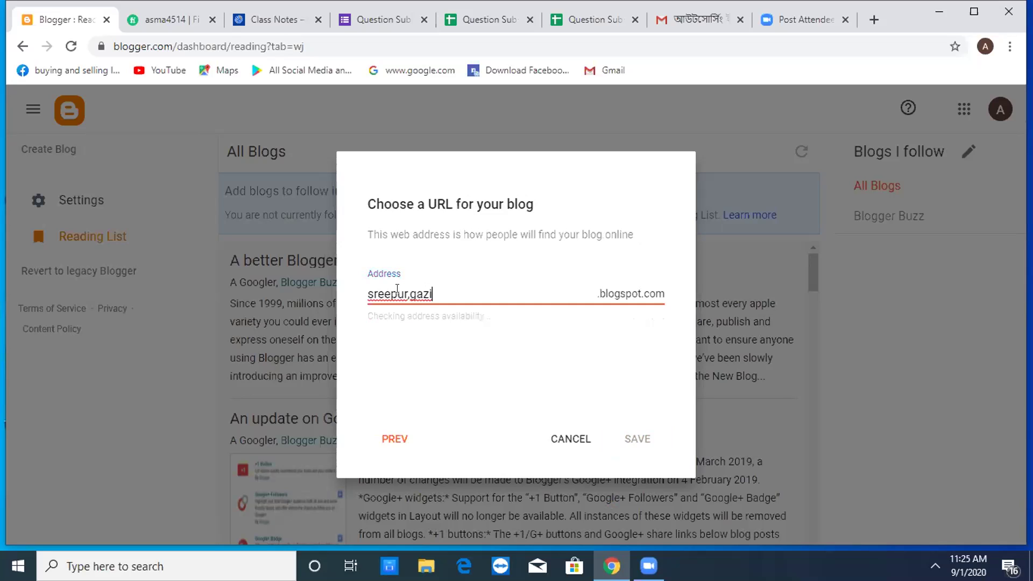
type("pur")
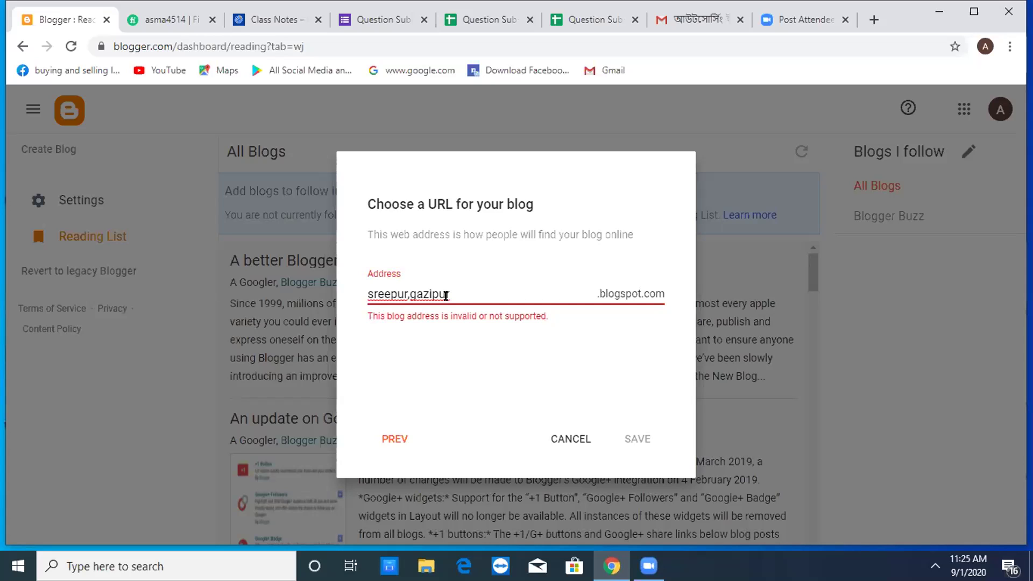
type(".d")
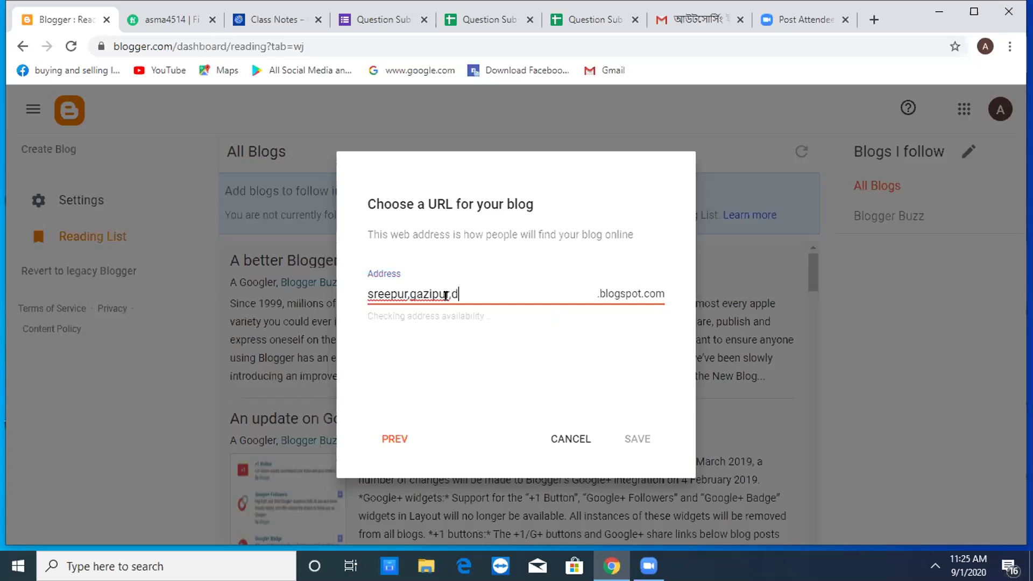
type("haka")
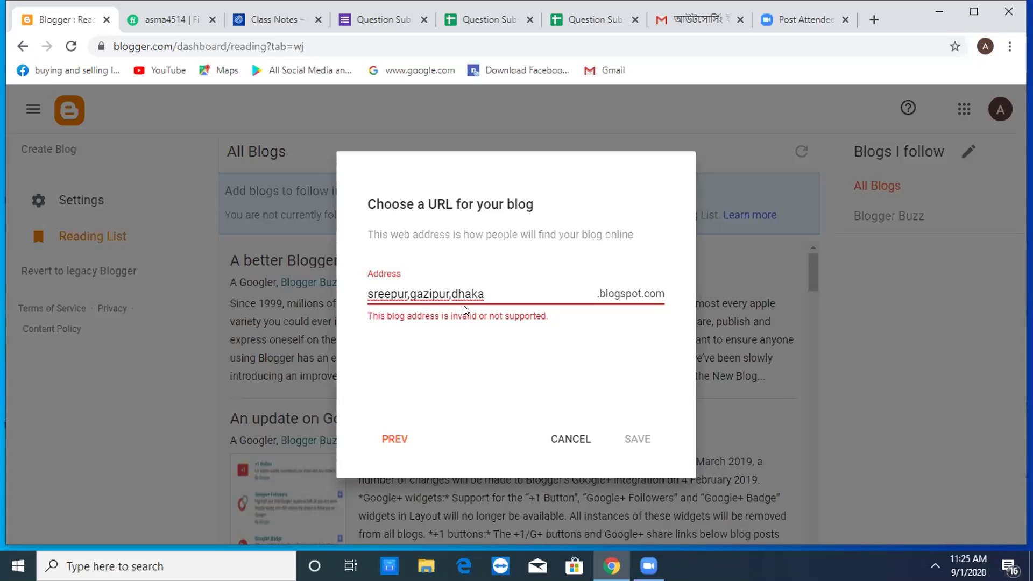
Edit the address to remove the commas and capitalize Dhaka
right_click(451, 299)
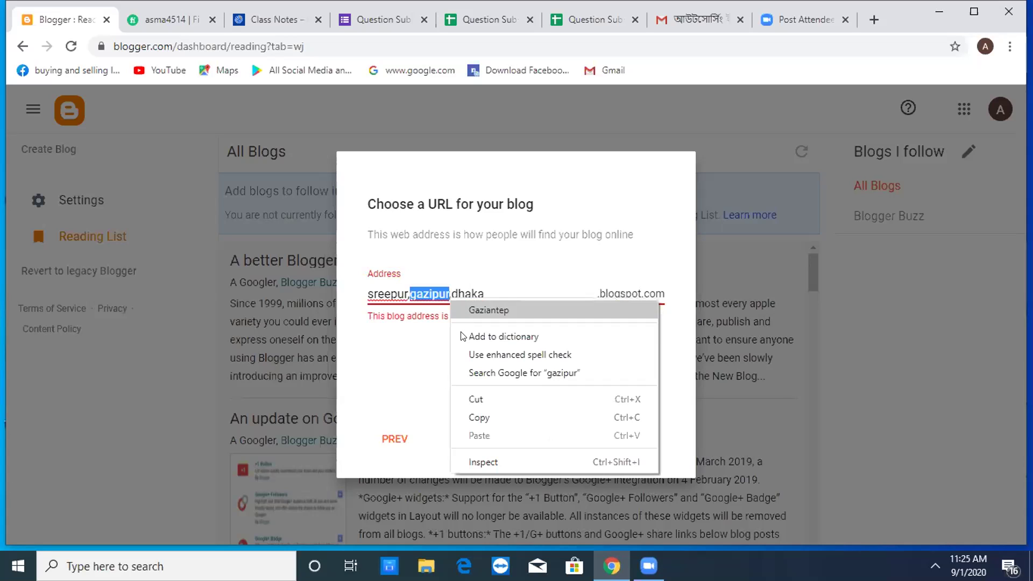
right_click(486, 267)
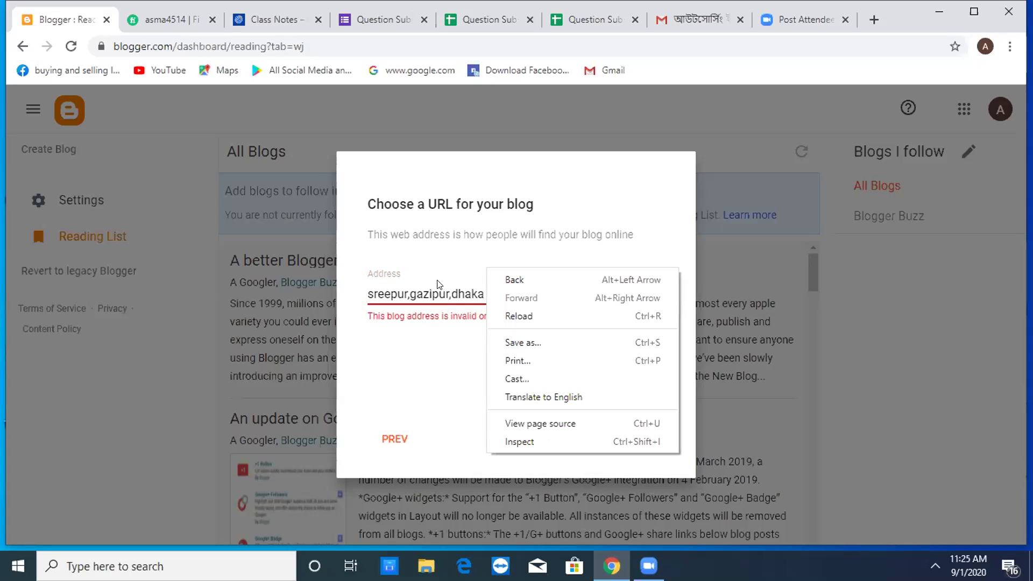
left_click(406, 287)
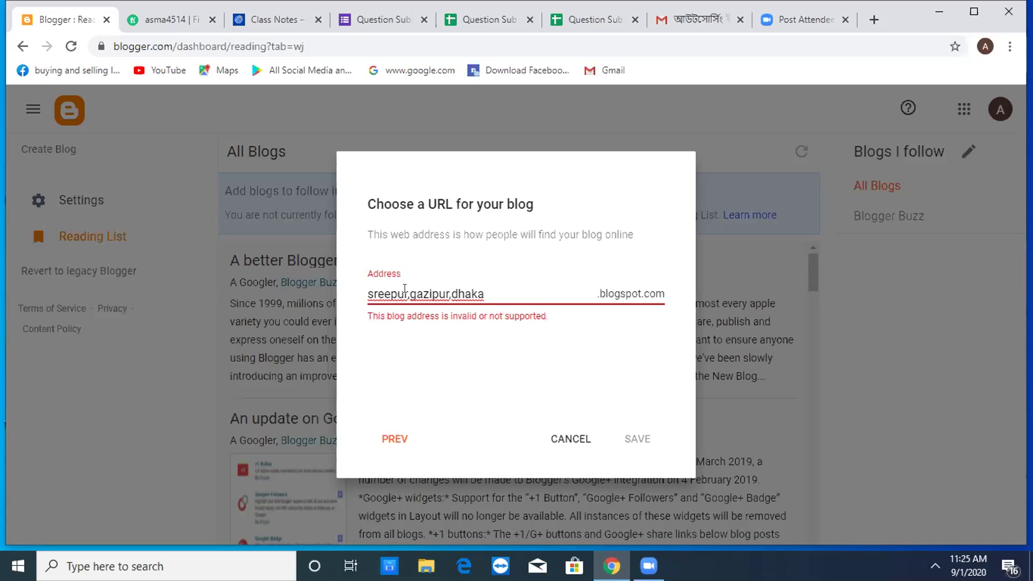
key("BackSpace")
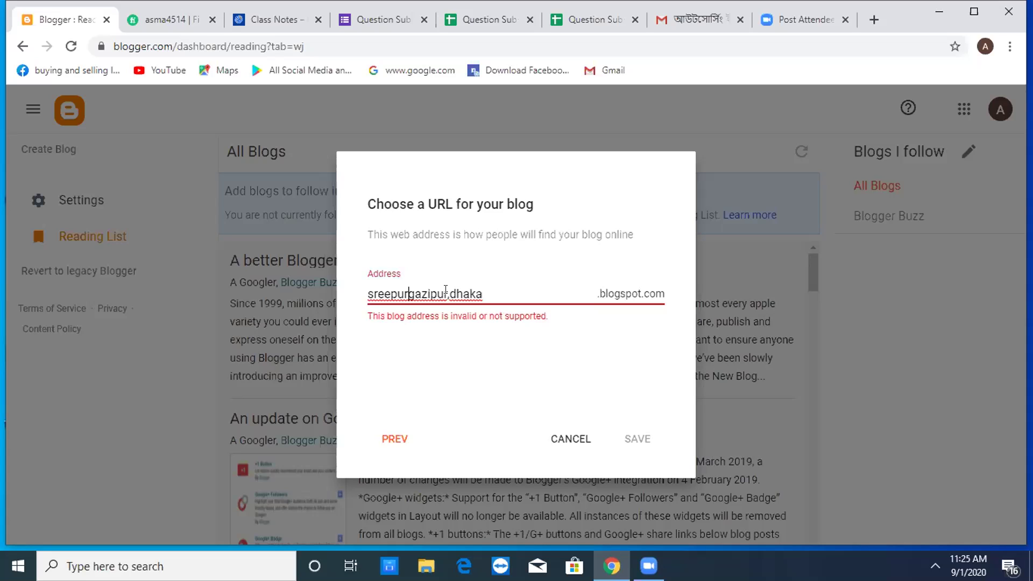
left_click(445, 289)
key("Delete")
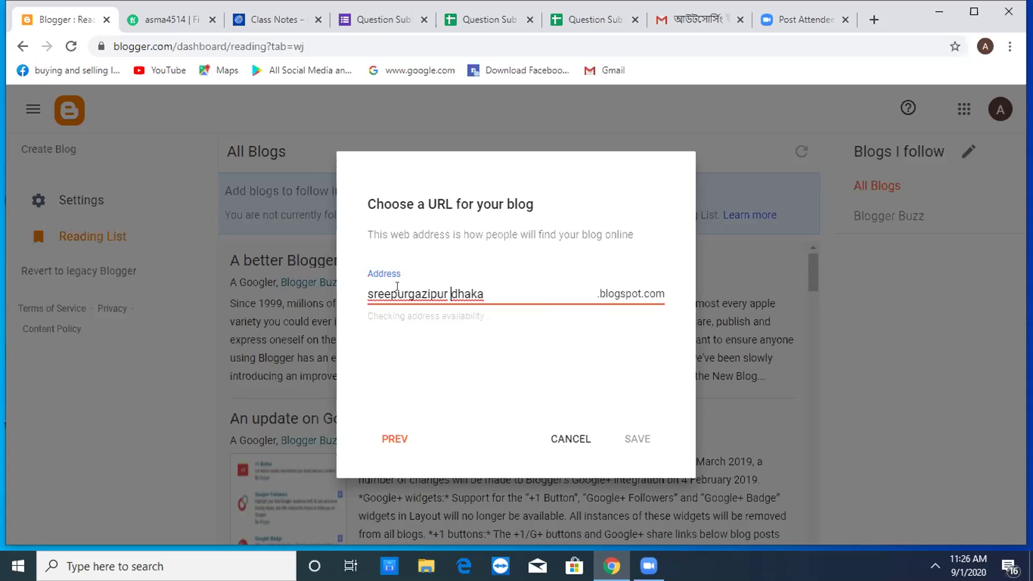
left_click(404, 289)
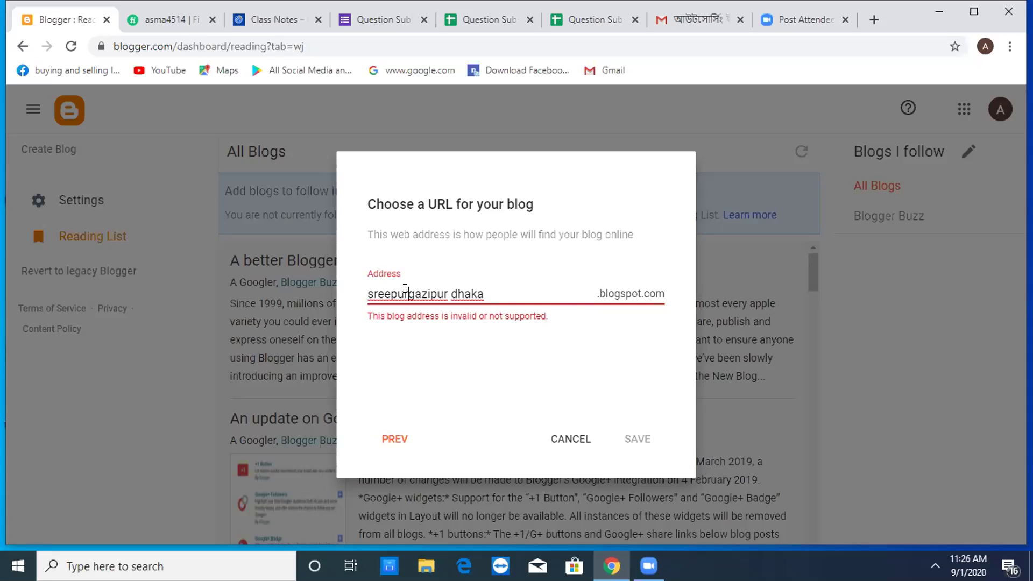
left_click(457, 291)
key("Delete")
type("D")
Trim the still-invalid address with Backspace and Delete down to 'sre'
key("BackSpace")
key("Delete")
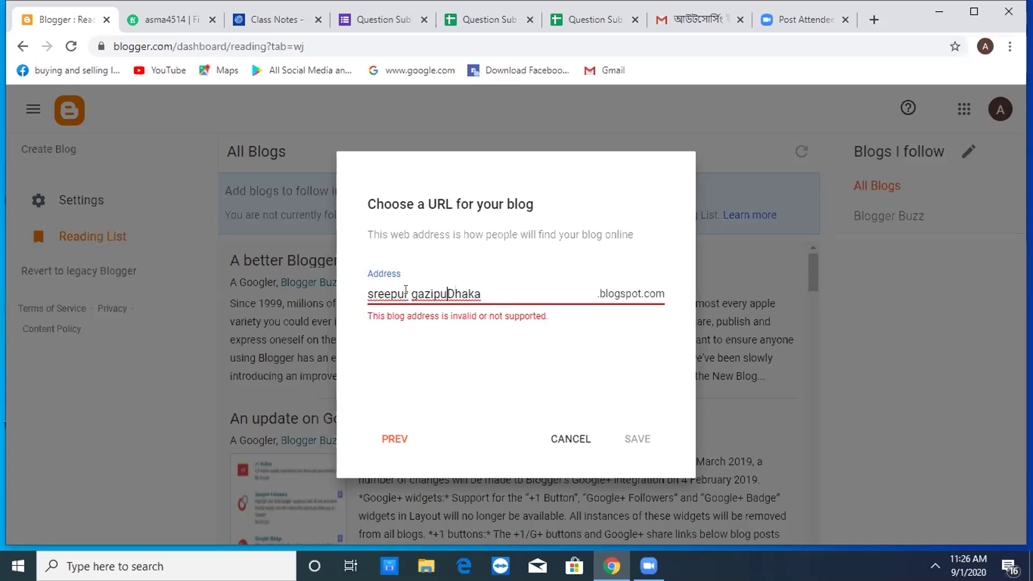
left_click(405, 289)
key("BackSpace")
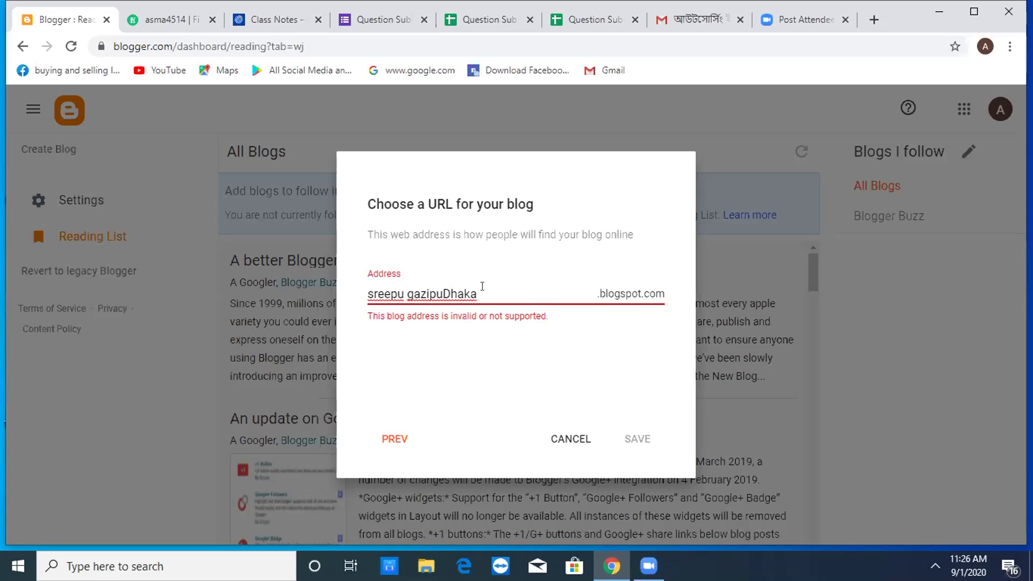
key("BackSpace")
Enter the address SreepurGazipurDhaka, confirmed available as SreepurGazipurDhaka.blogspot.com, and save
key("BackSpace")
key("BackSpace")
key("BackSpace")
key("BackSpace")
key("BackSpace")
key("BackSpace")
key("BackSpace")
key("BackSpace")
key("BackSpace")
key("BackSpace")
key("BackSpace")
key("BackSpace")
key("BackSpace")
key("BackSpace")
key("BackSpace")
key("BackSpace")
key("BackSpace")
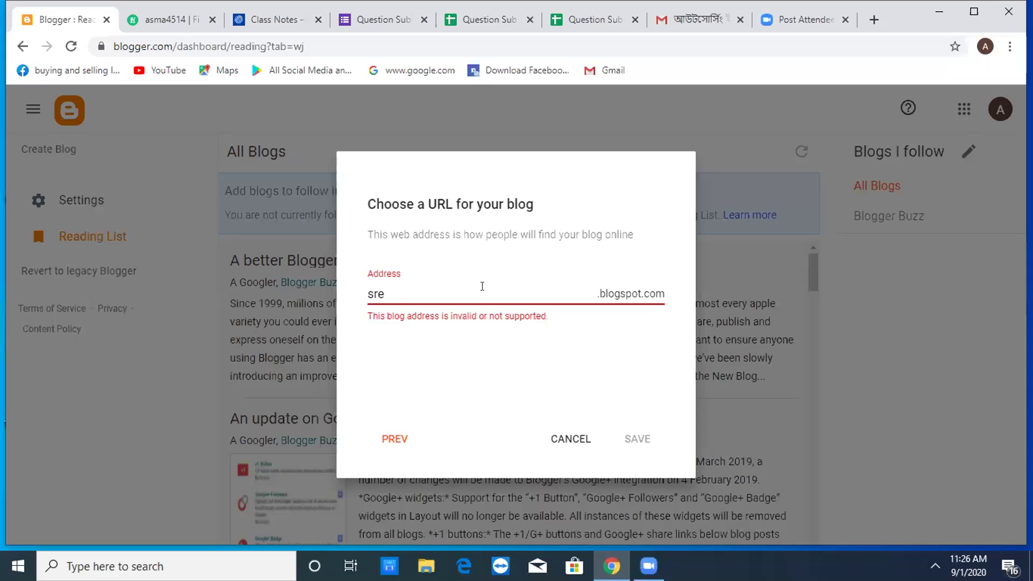
type("Sreepur,")
key("BackSpace")
type("g")
key("BackSpace")
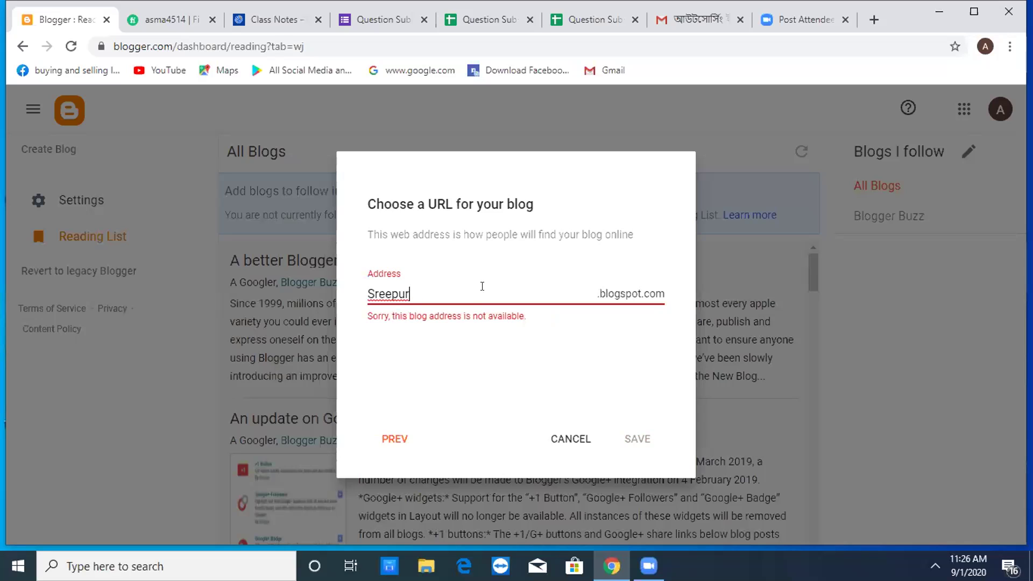
type("Gazipu")
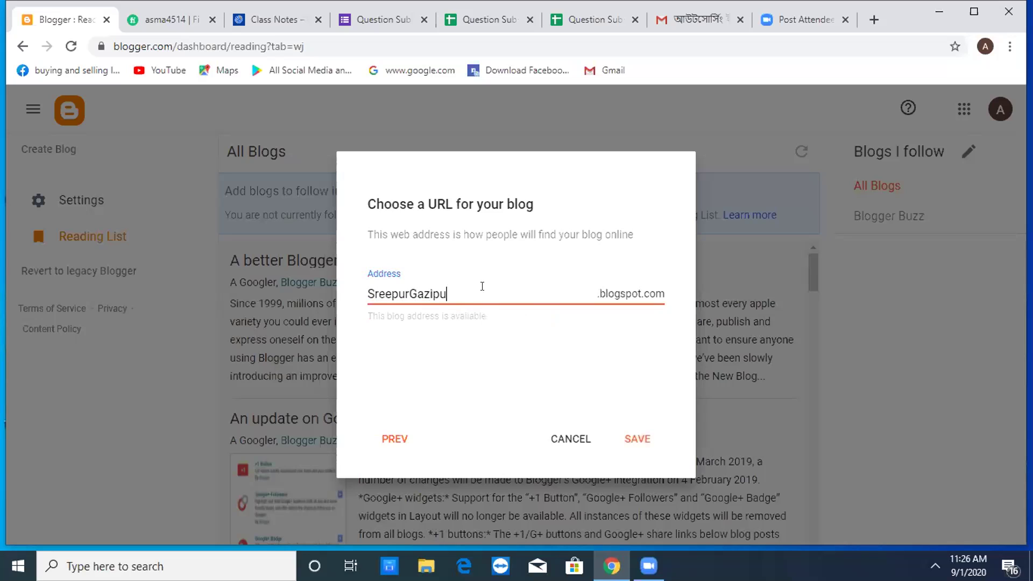
type("rDhaka")
double_click(482, 286)
left_click(608, 393)
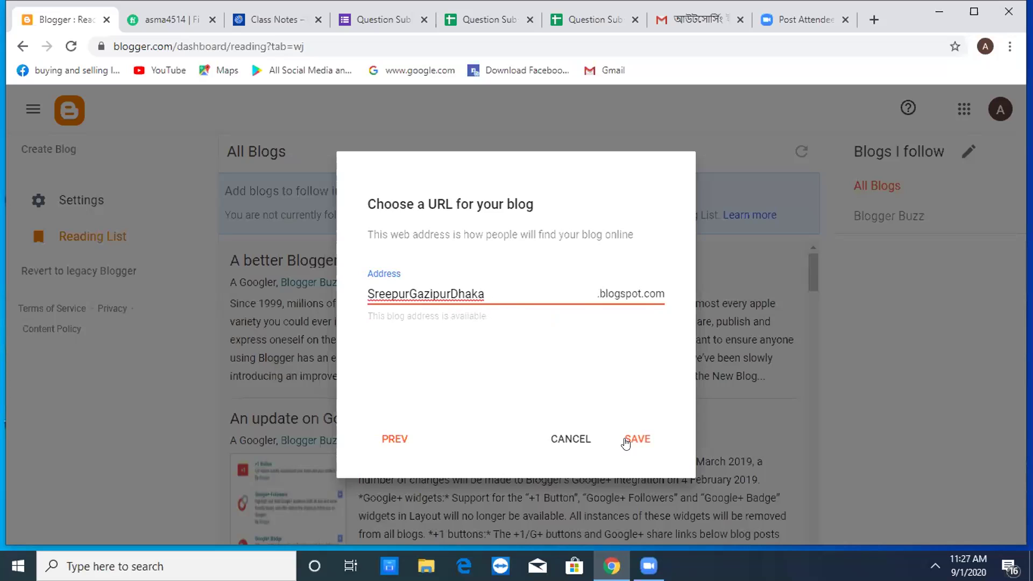
left_click(633, 440)
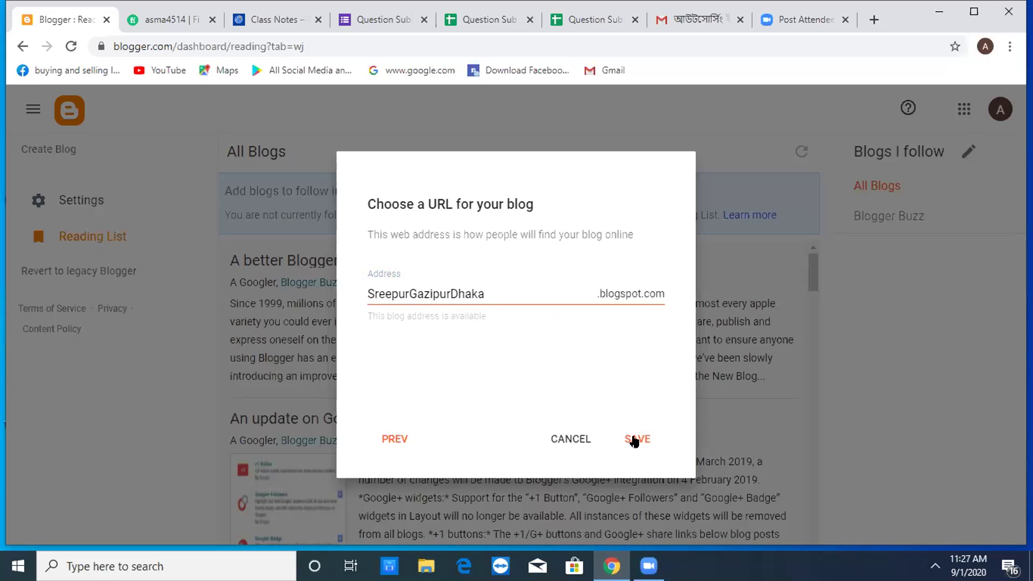
left_click(634, 440)
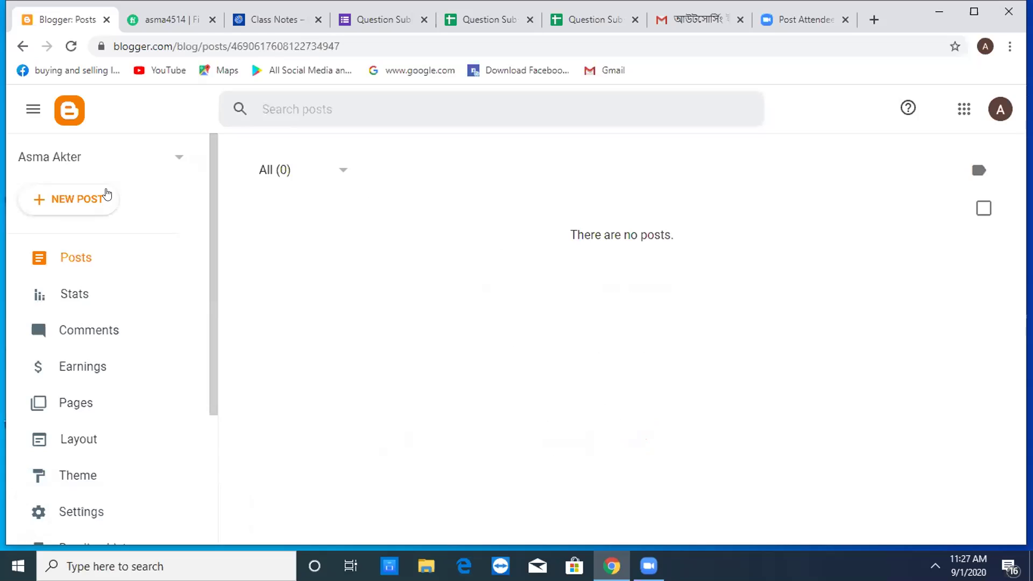
Switch Blogger from the sidebar blog list to the newly created blog, showing its empty Posts list
left_click(178, 157)
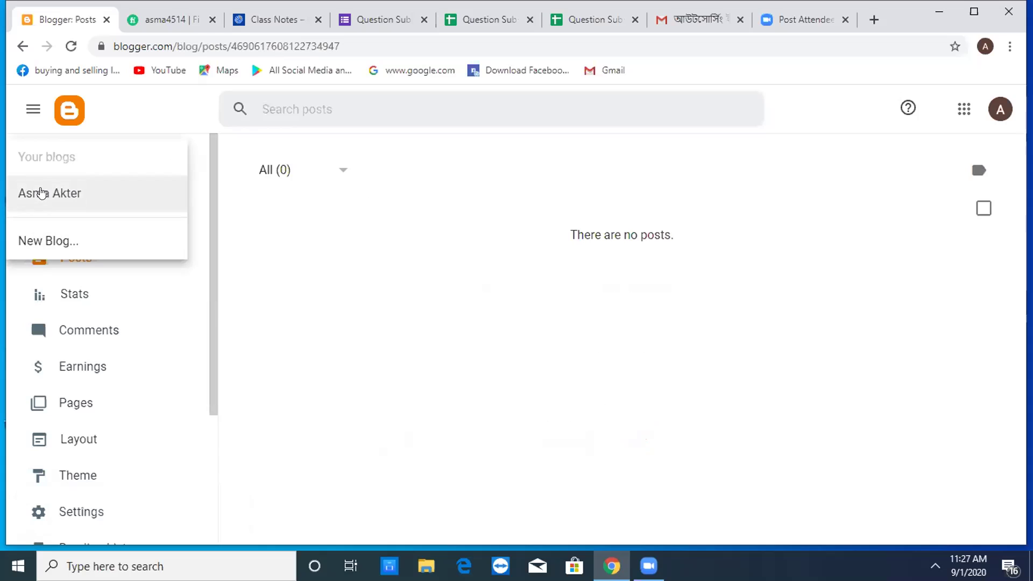
left_click(41, 192)
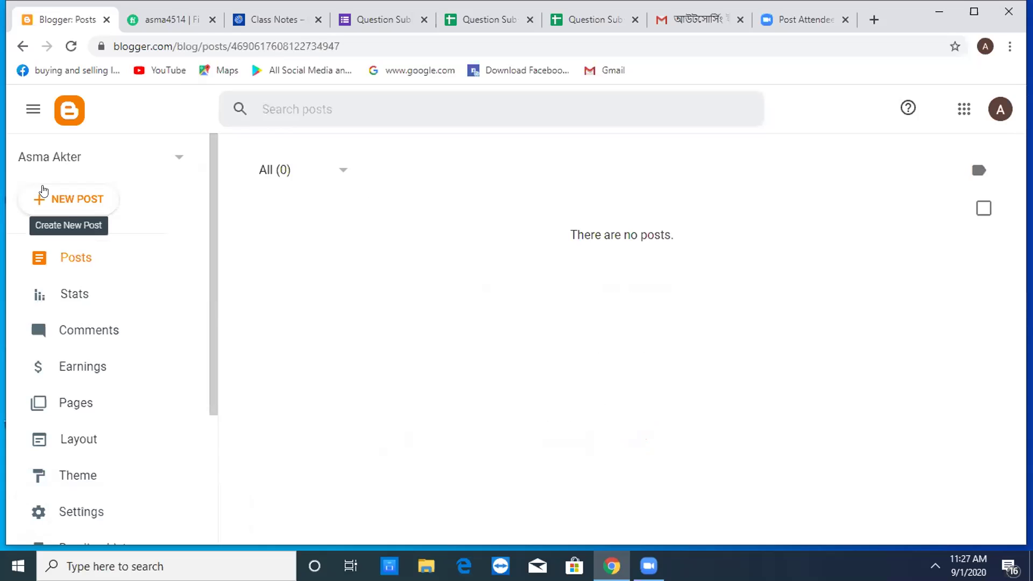
Create a new untitled blank post and preview it on the blog's theme
left_click(67, 194)
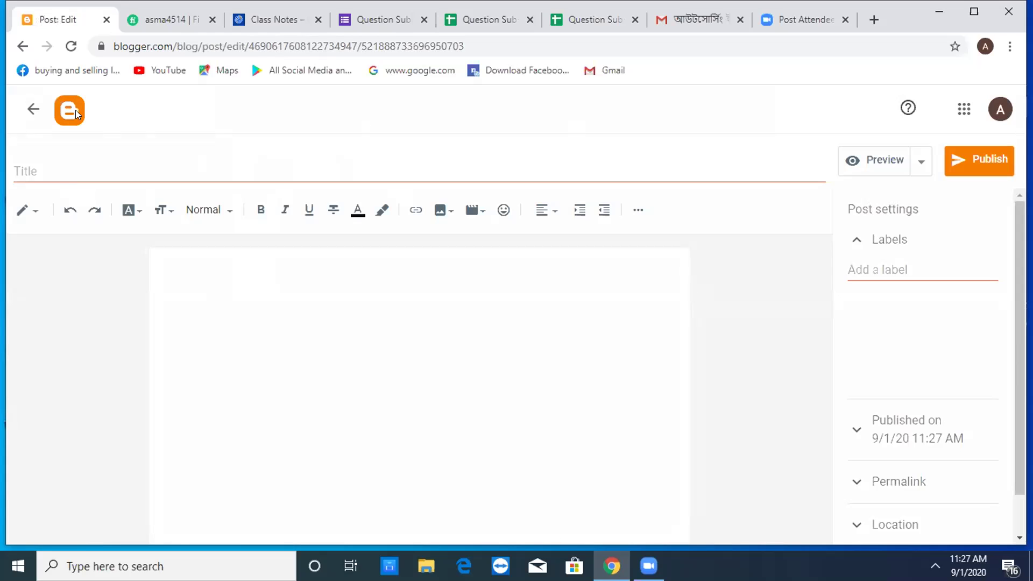
left_click(881, 161)
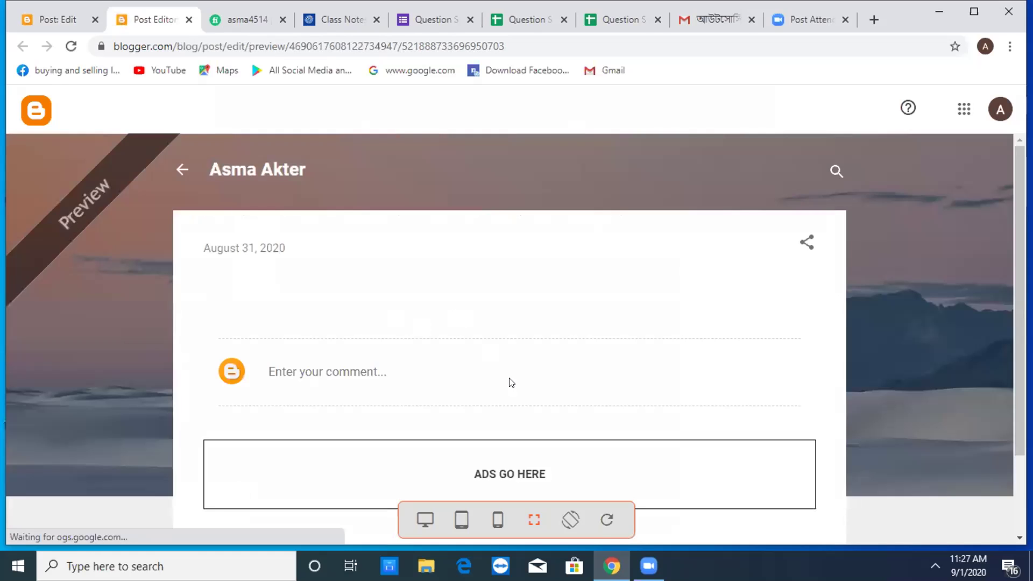
scroll(510, 381, "down", 2)
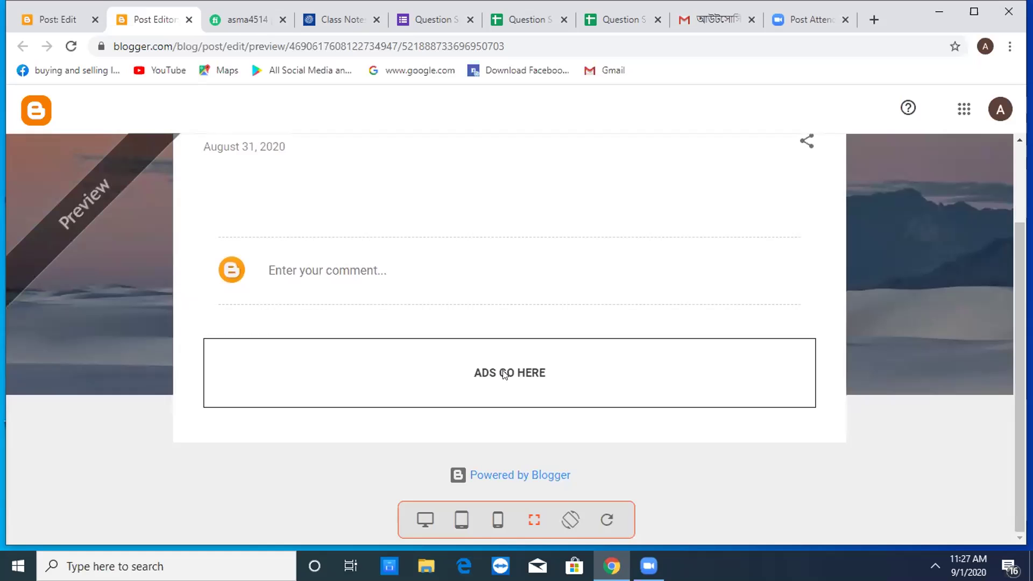
scroll(505, 373, "up", 2)
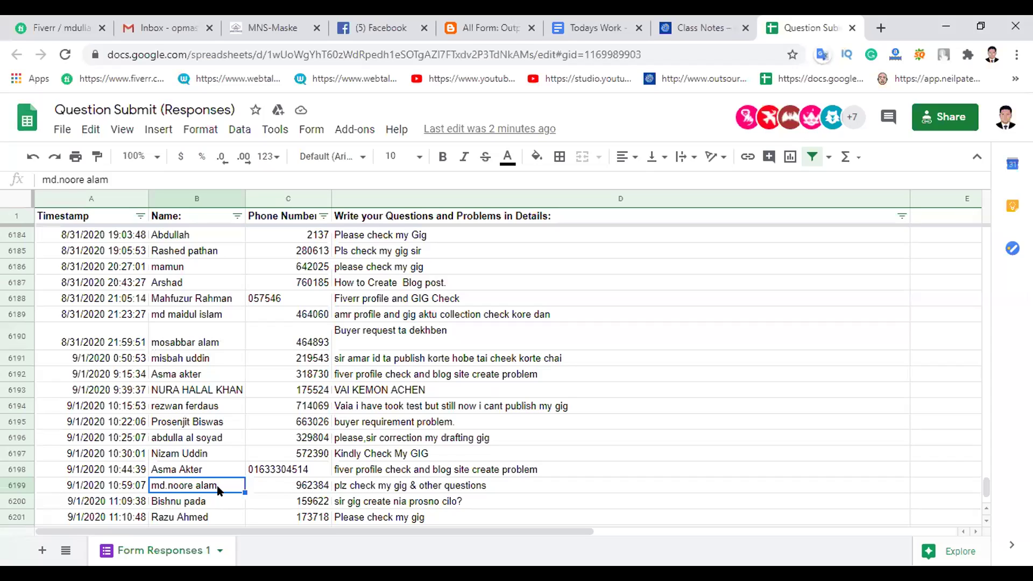
Read the row 6199 question in cell D6199, then return to the Fiverr Seller Dashboard tab
left_click(363, 489)
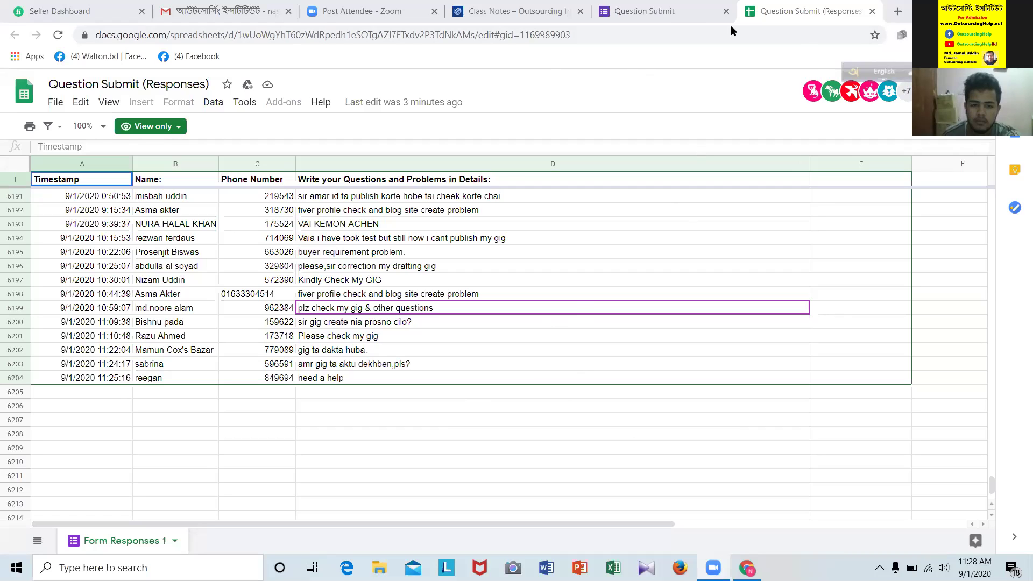
left_click(690, 29)
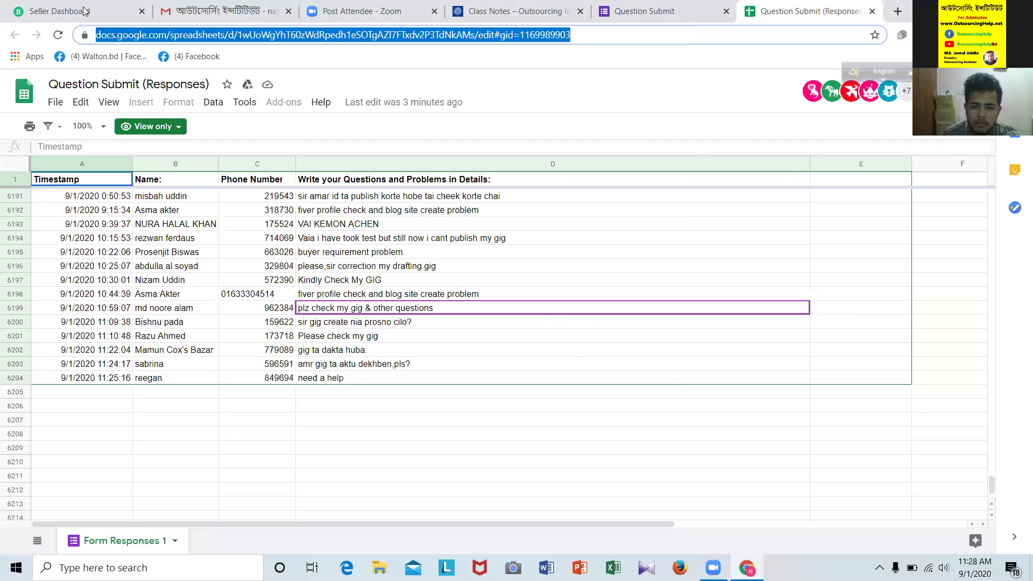
left_click(82, 11)
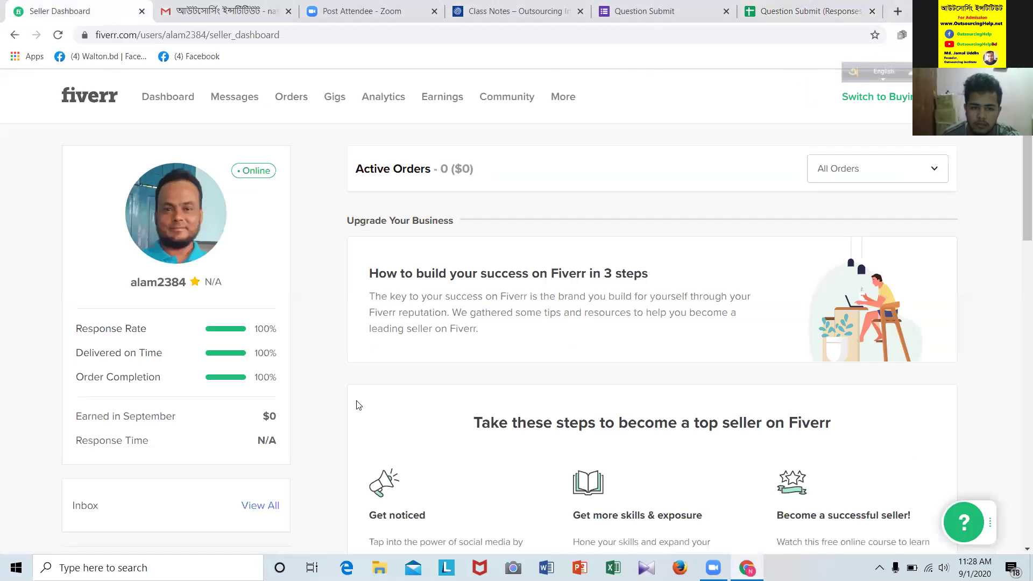
Open the draft gig 'I will do targeted b2b lead generation and prospect list building' from the seller's Drafts
scroll(357, 404, "down", 2)
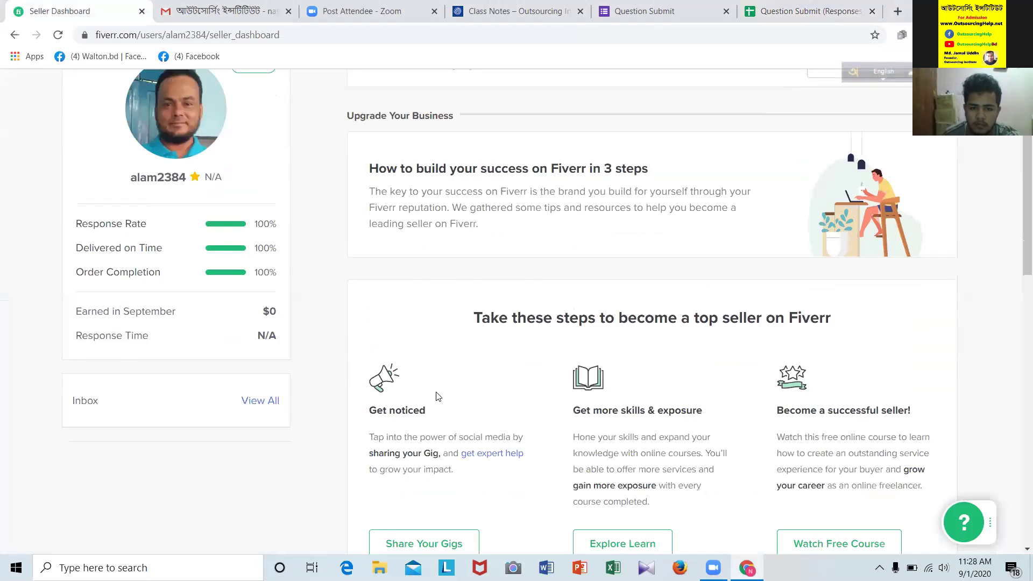
scroll(485, 376, "up", 2)
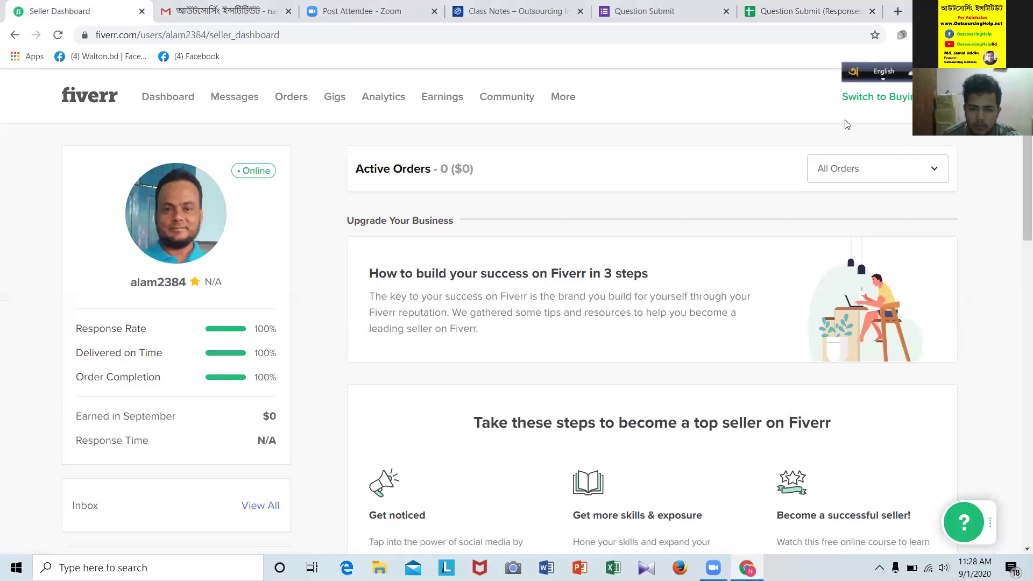
key("super+d")
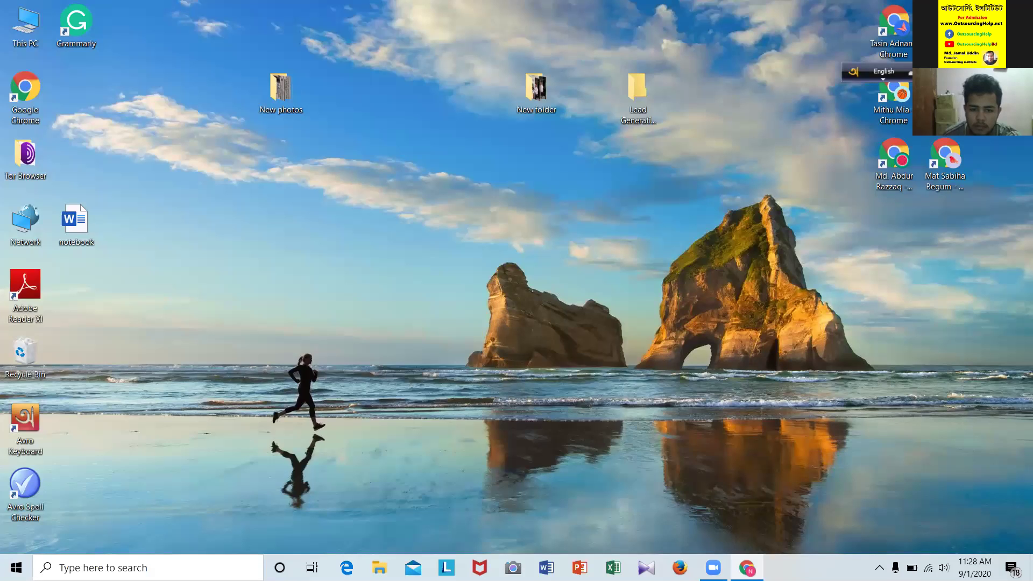
key("super+d")
left_click(939, 97)
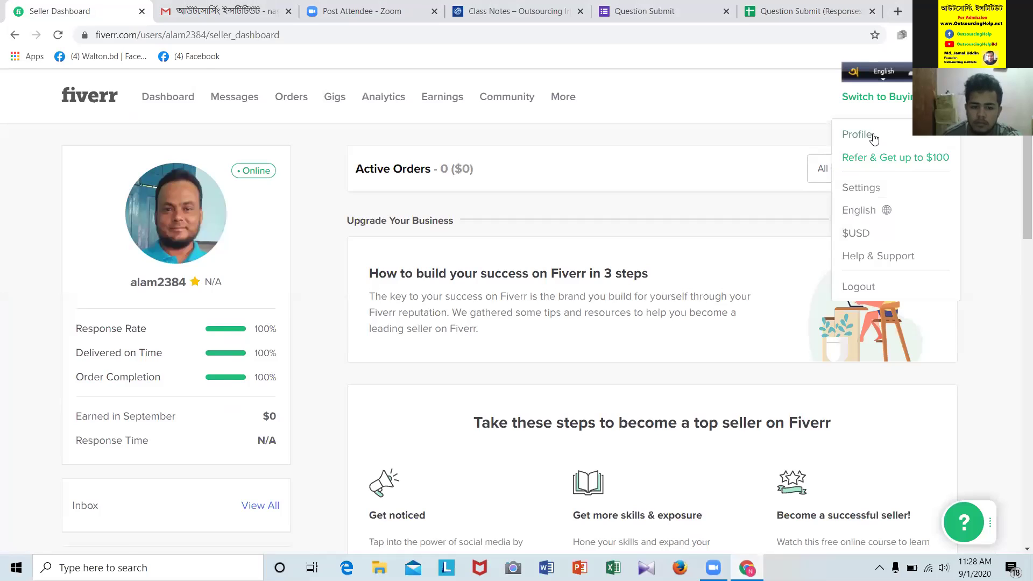
left_click(874, 139)
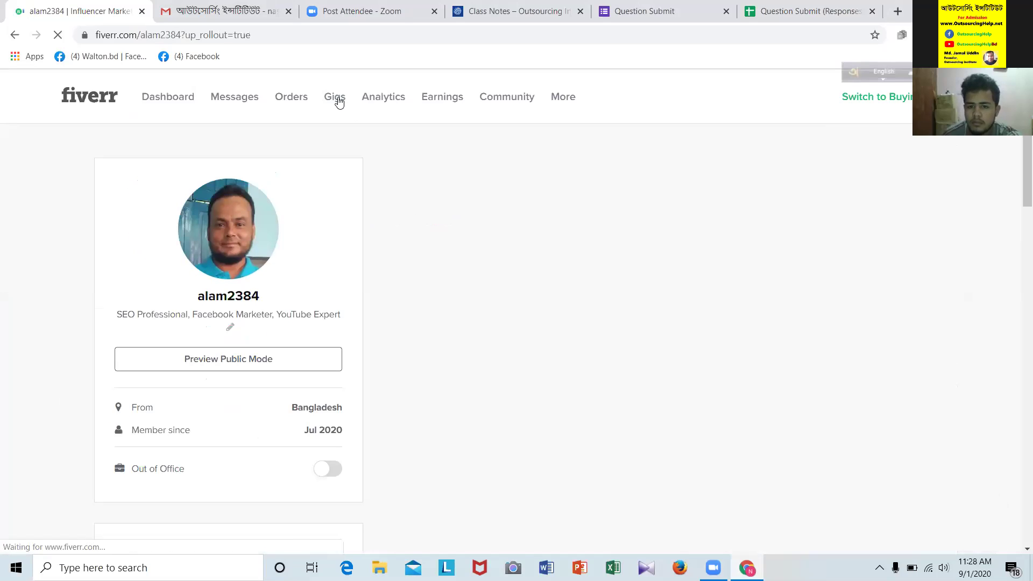
left_click(335, 98)
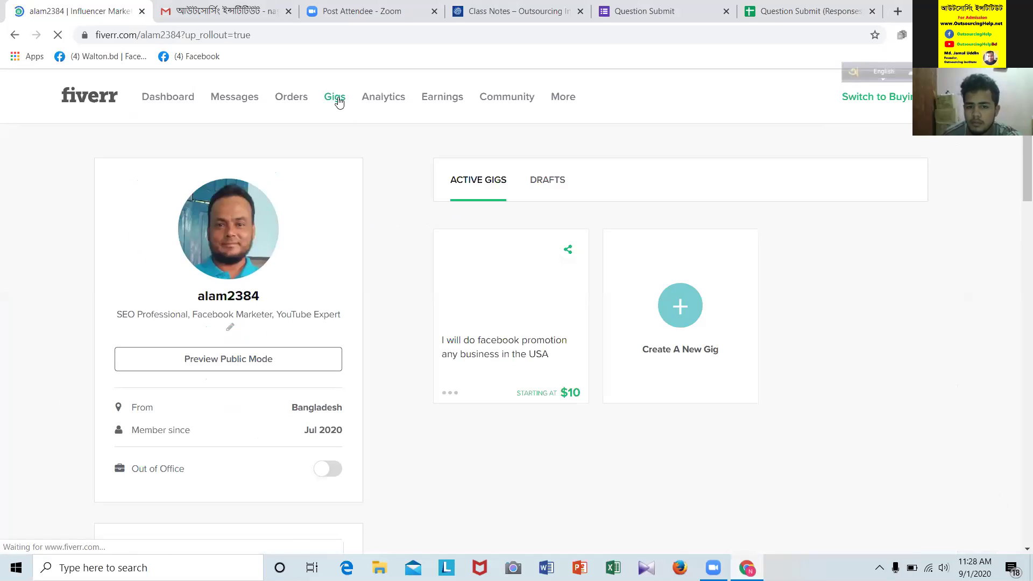
left_click(538, 181)
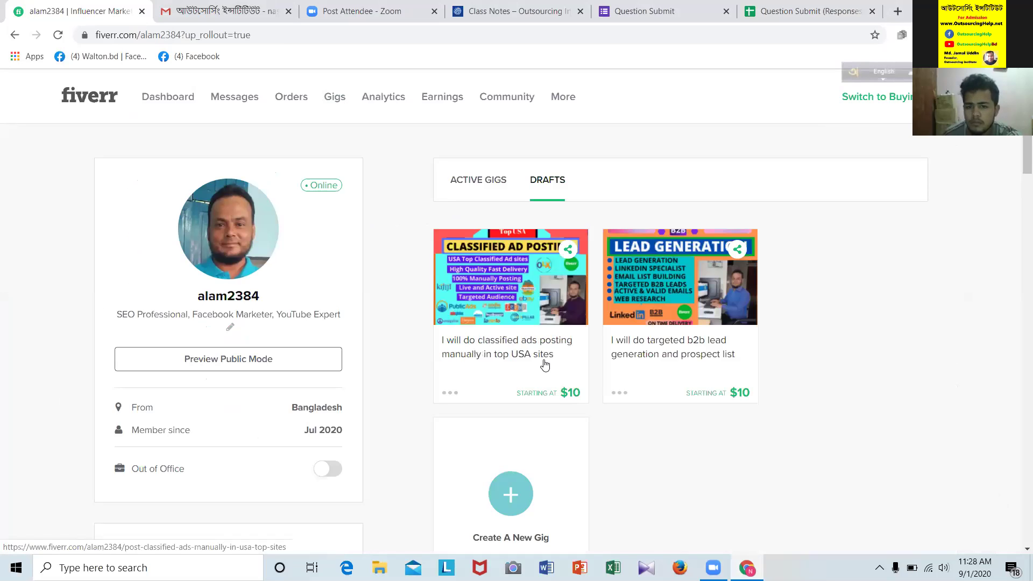
left_click(685, 347)
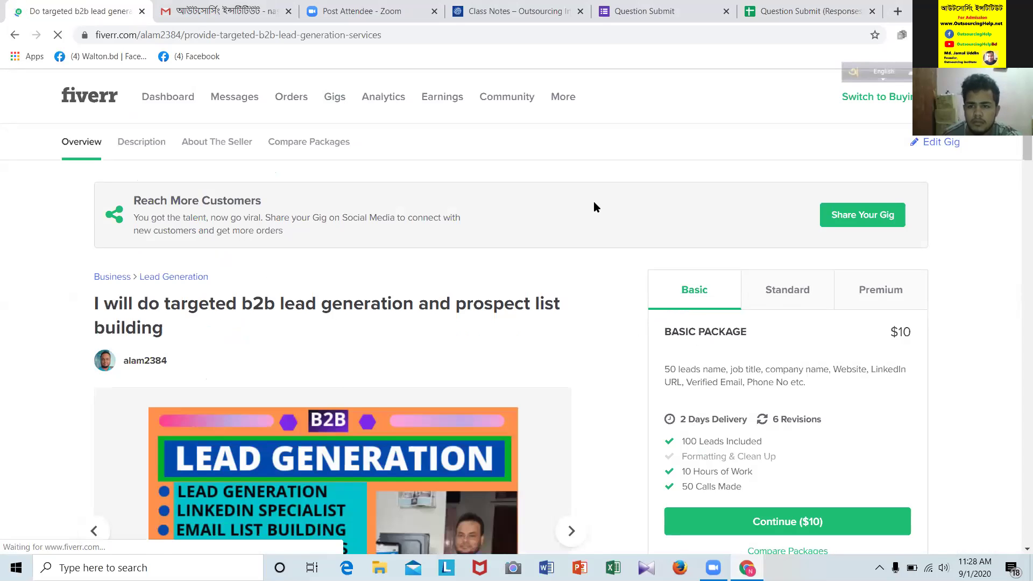
Display the second thumbnail image in the B2B lead generation gig's gallery
scroll(594, 208, "down", 1)
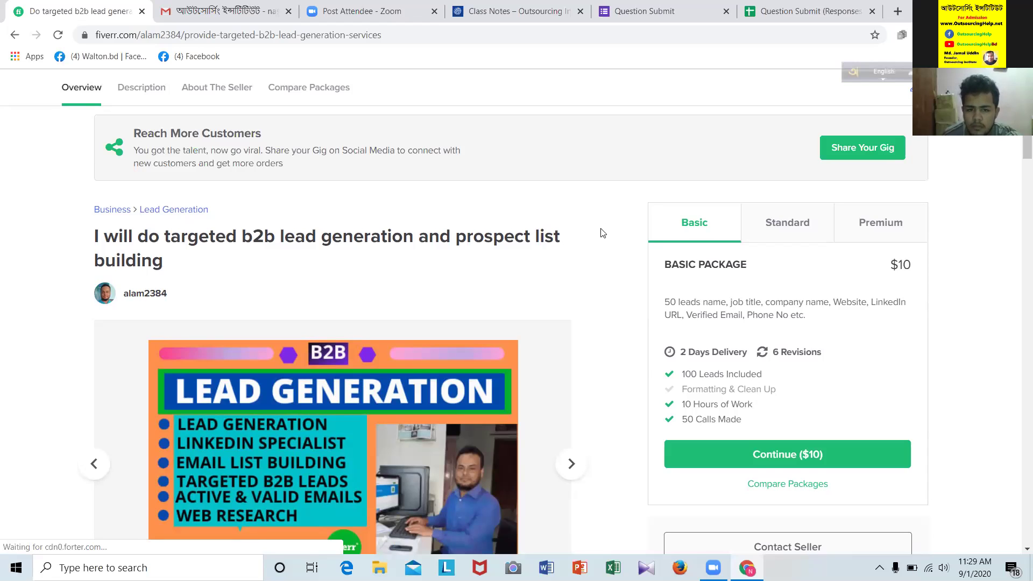
scroll(603, 232, "down", 2)
scroll(603, 232, "down", 1)
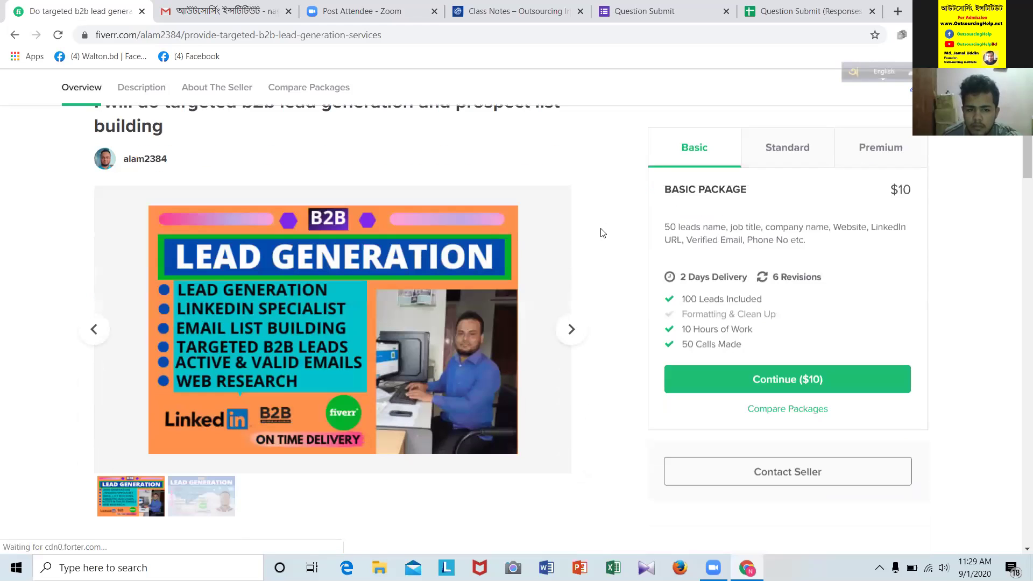
scroll(603, 232, "down", 1)
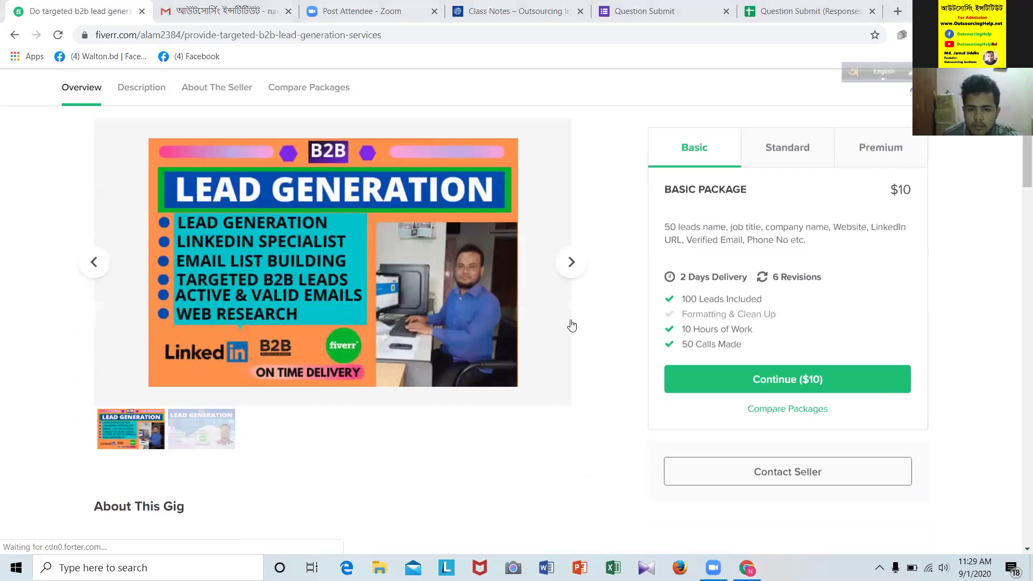
mouse_move(572, 326)
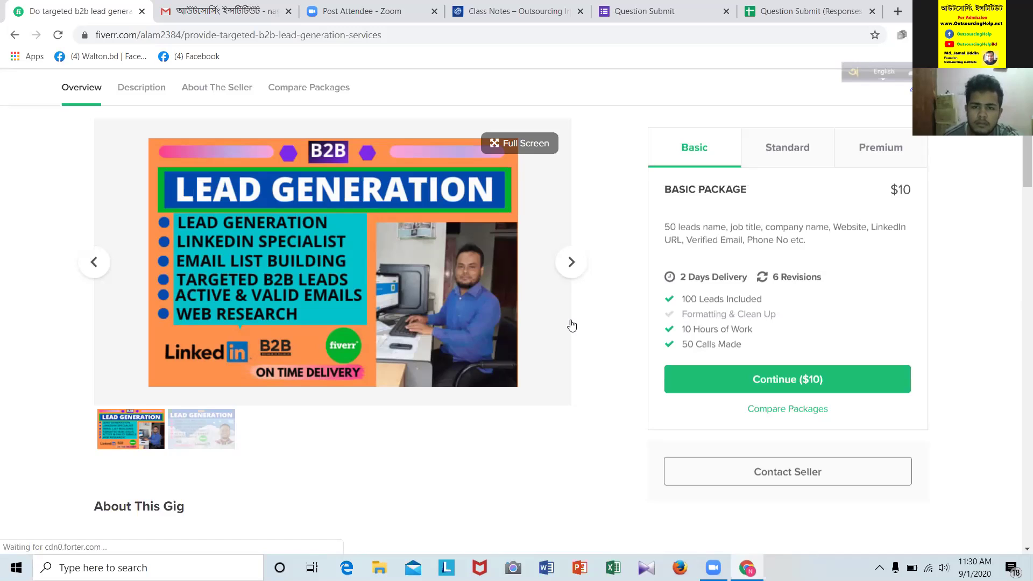
left_click(205, 433)
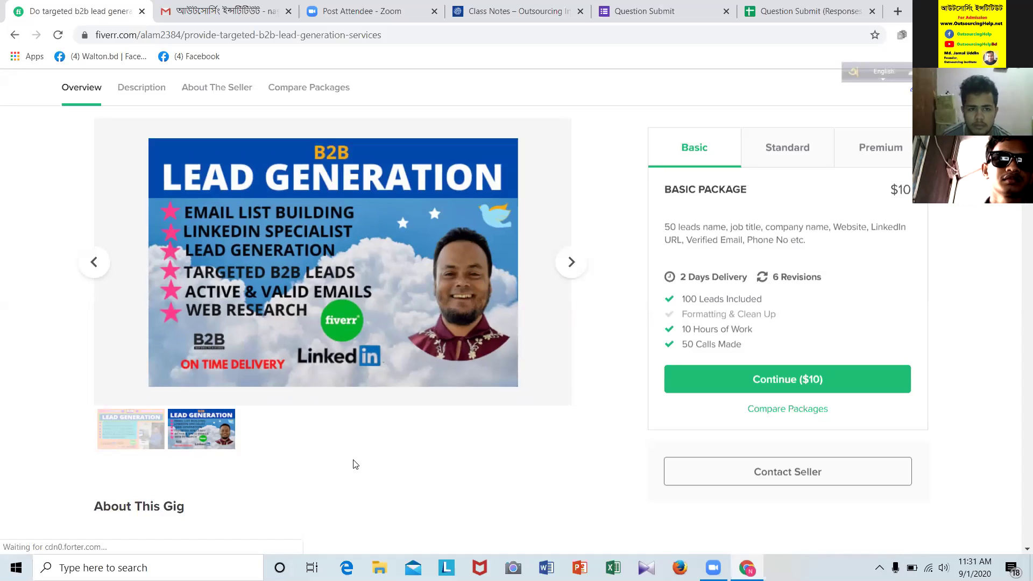
Scroll down to the About This Gig description listing web research, LinkedIn and prospect list building
scroll(357, 458, "down", 5)
scroll(361, 457, "down", 1)
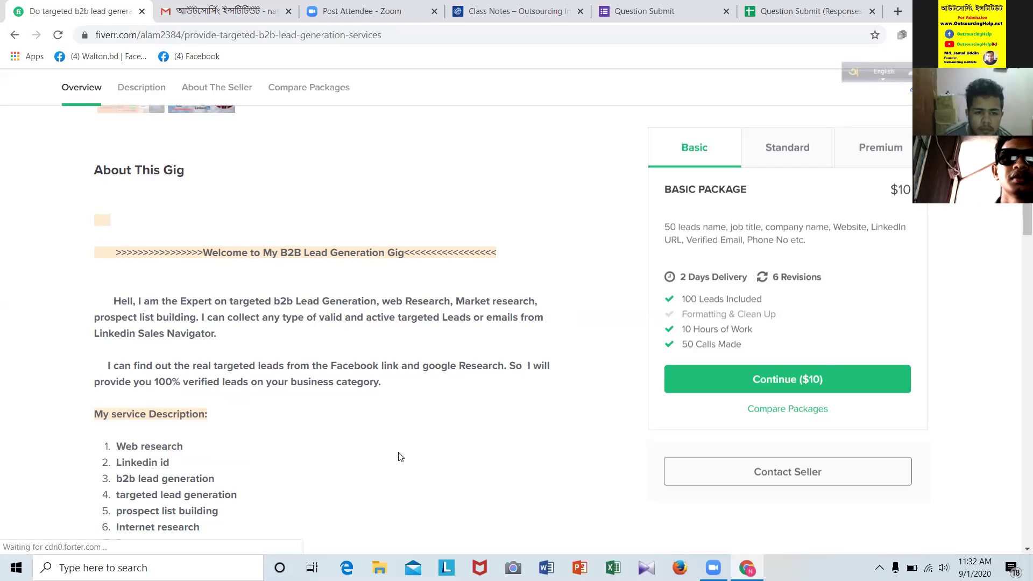
Scroll down the gig page to the Related Tags and the seller's other services
scroll(401, 457, "down", 2)
scroll(401, 454, "down", 1)
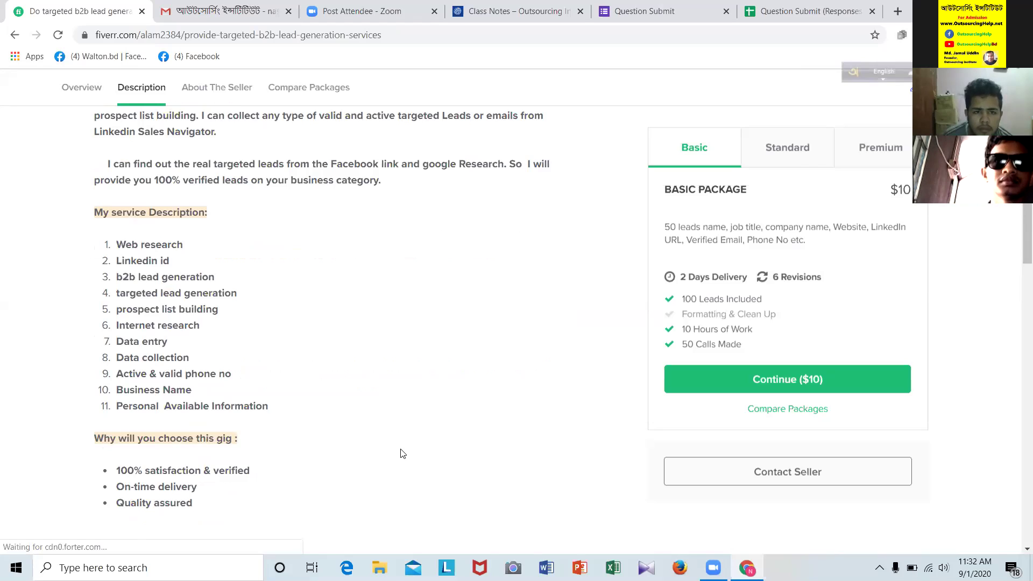
scroll(402, 454, "down", 2)
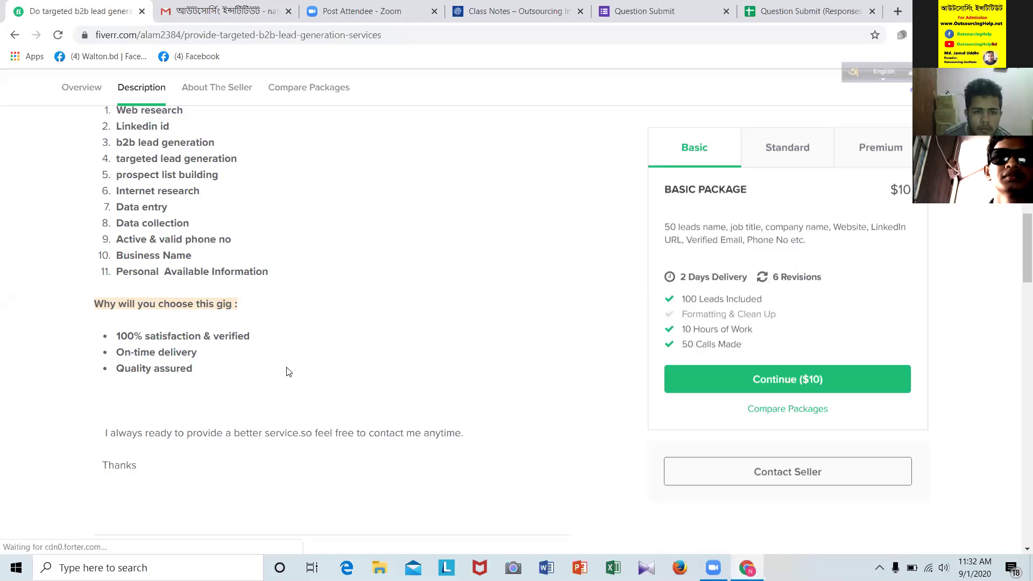
scroll(287, 370, "down", 1)
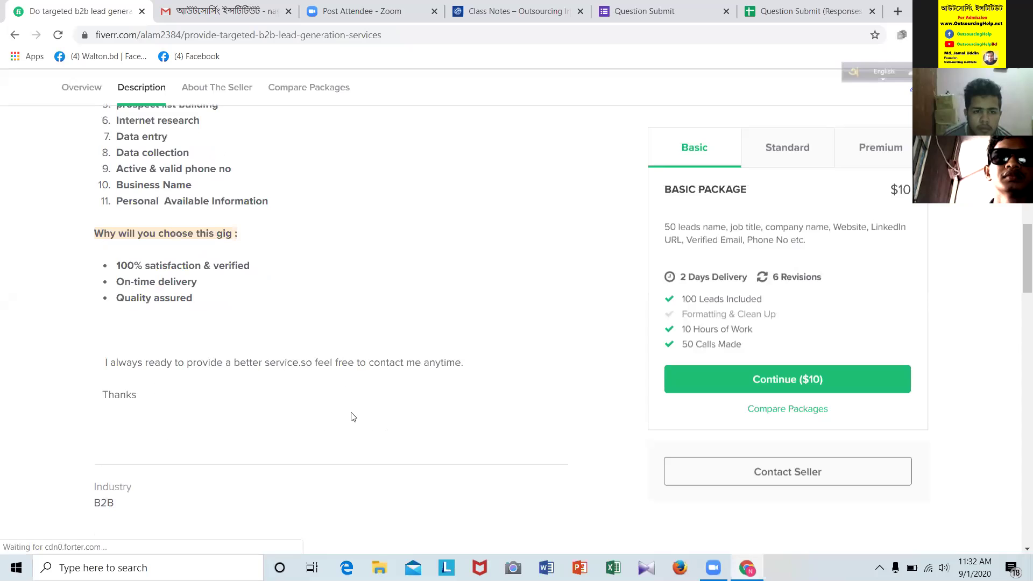
scroll(350, 417, "down", 5)
scroll(352, 412, "down", 4)
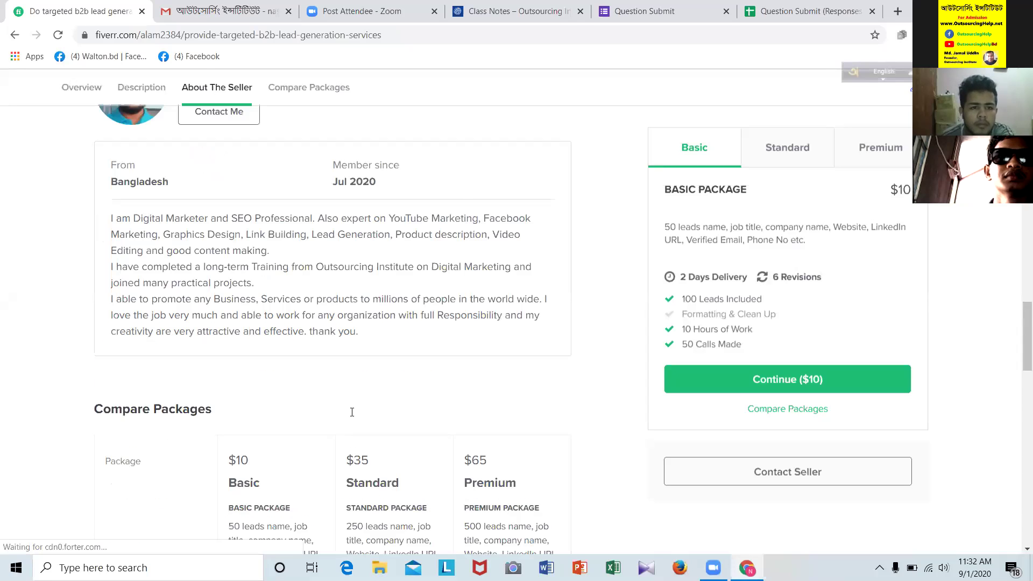
scroll(351, 412, "down", 2)
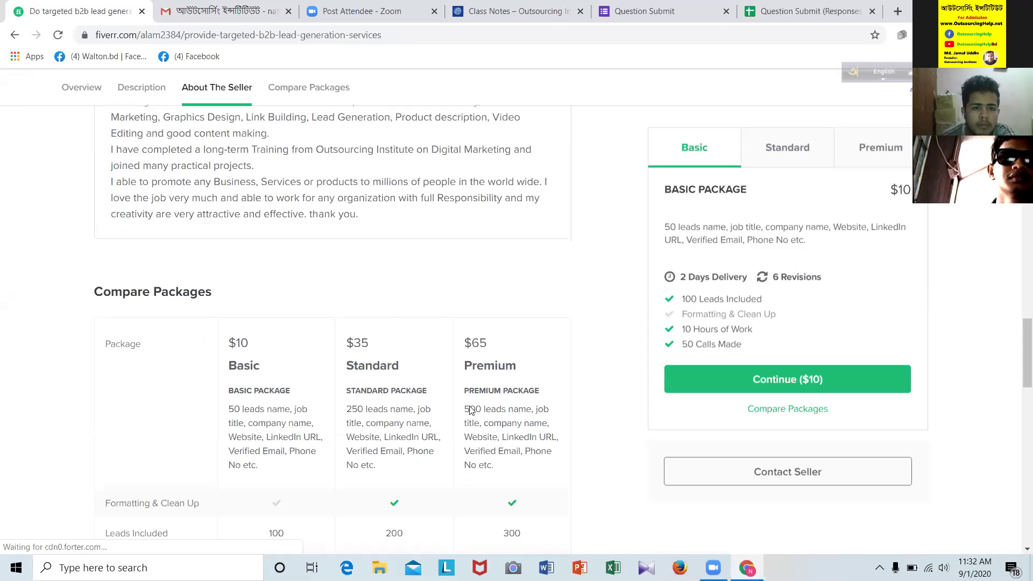
scroll(285, 405, "down", 1)
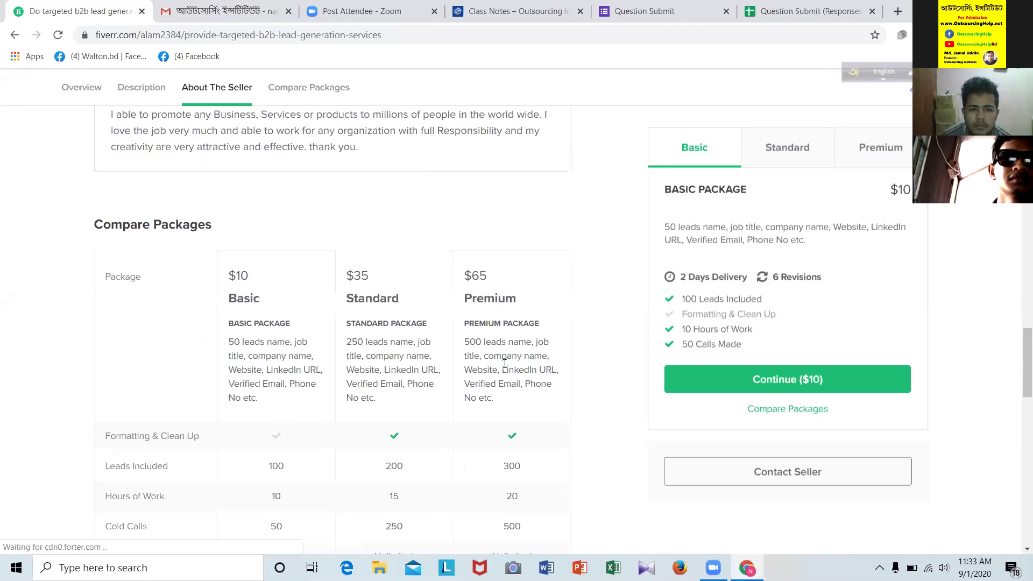
scroll(508, 377, "down", 4)
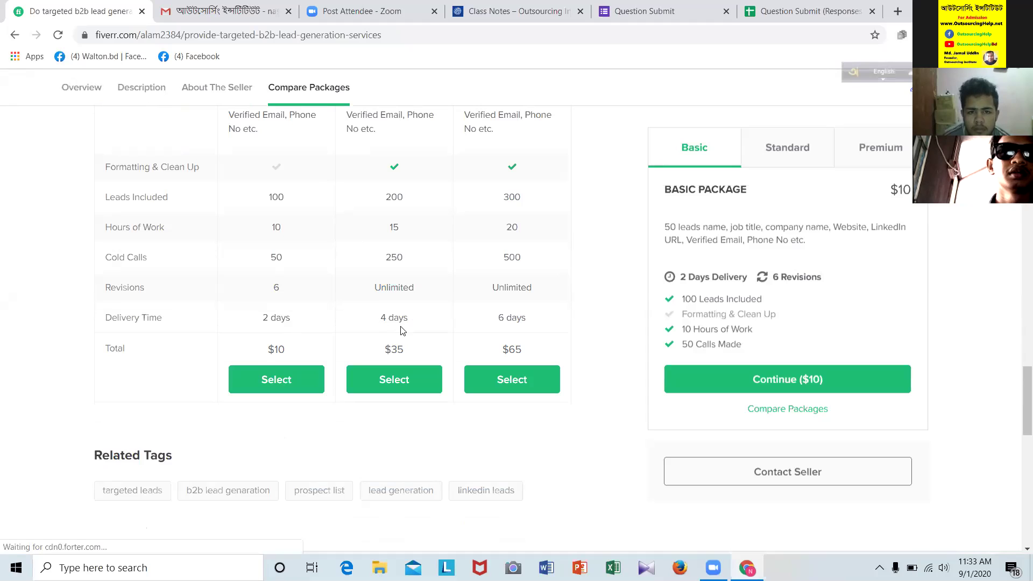
Highlight the Basic package's 2-day delivery time in the package comparison
scroll(410, 330, "up", 3)
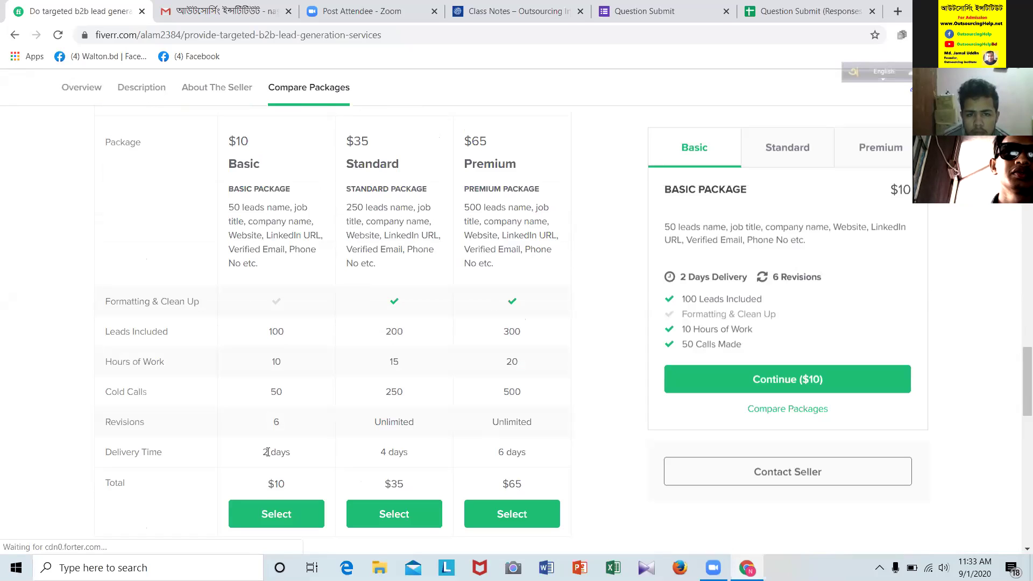
left_click_drag(231, 450, 268, 452)
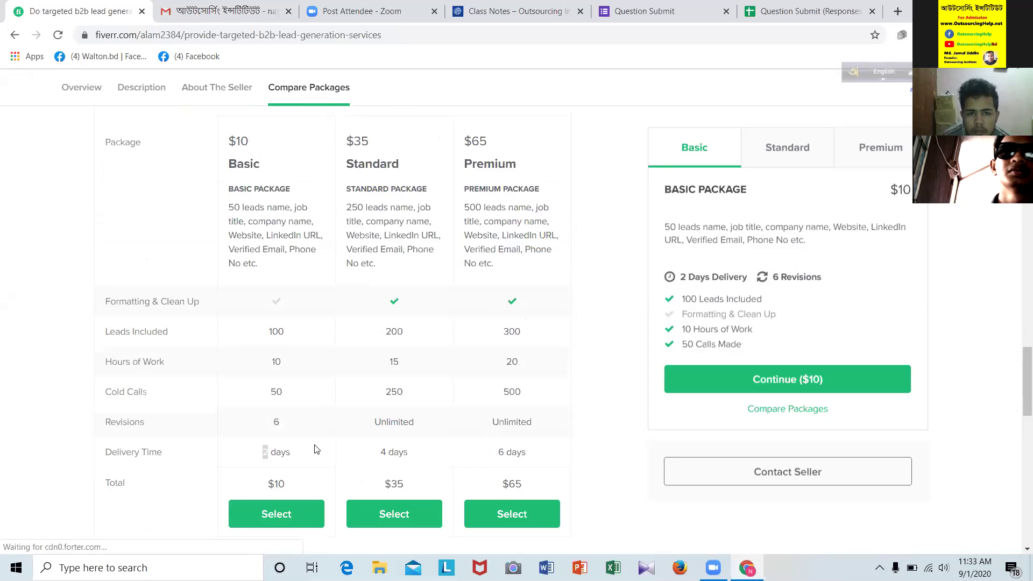
left_click(303, 456)
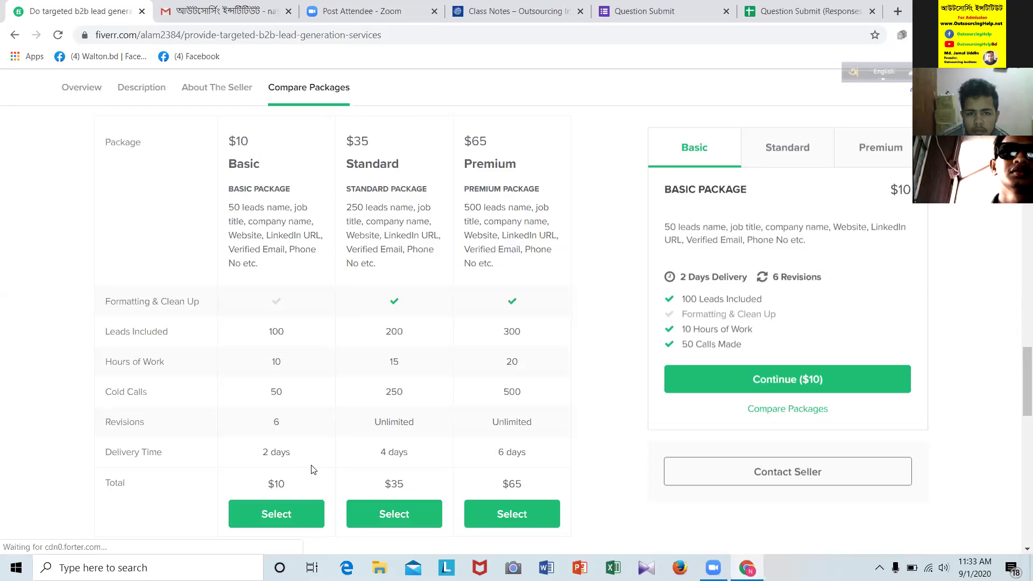
Open the gigs listed under the 'linkedin leads' related tag
scroll(313, 469, "down", 2)
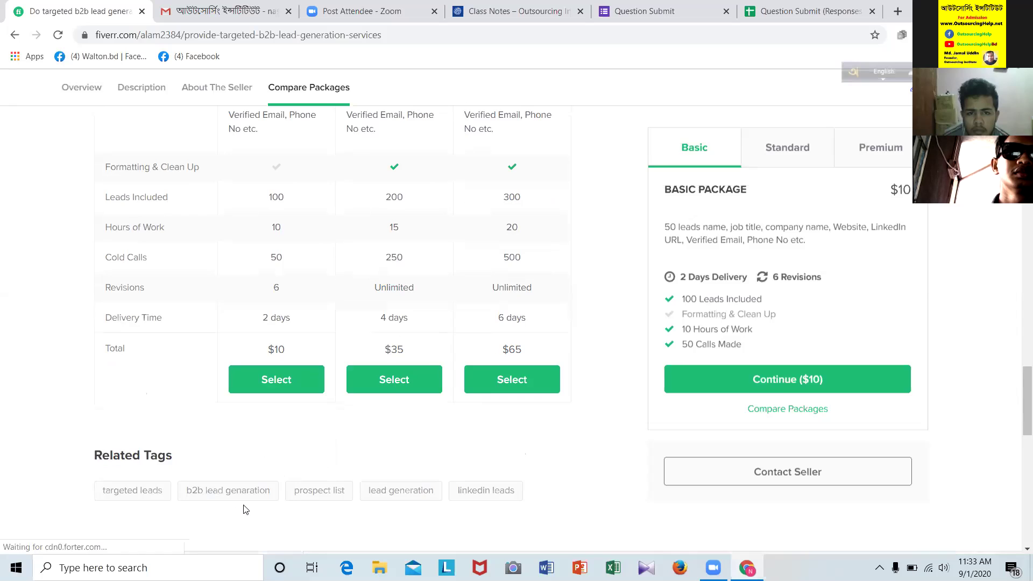
scroll(323, 507, "down", 4)
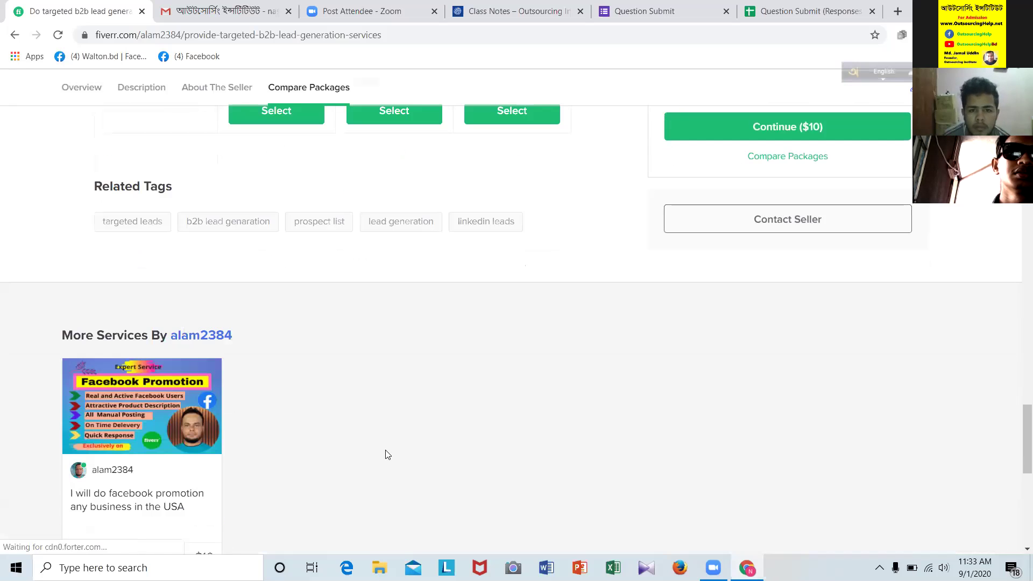
left_click(508, 226)
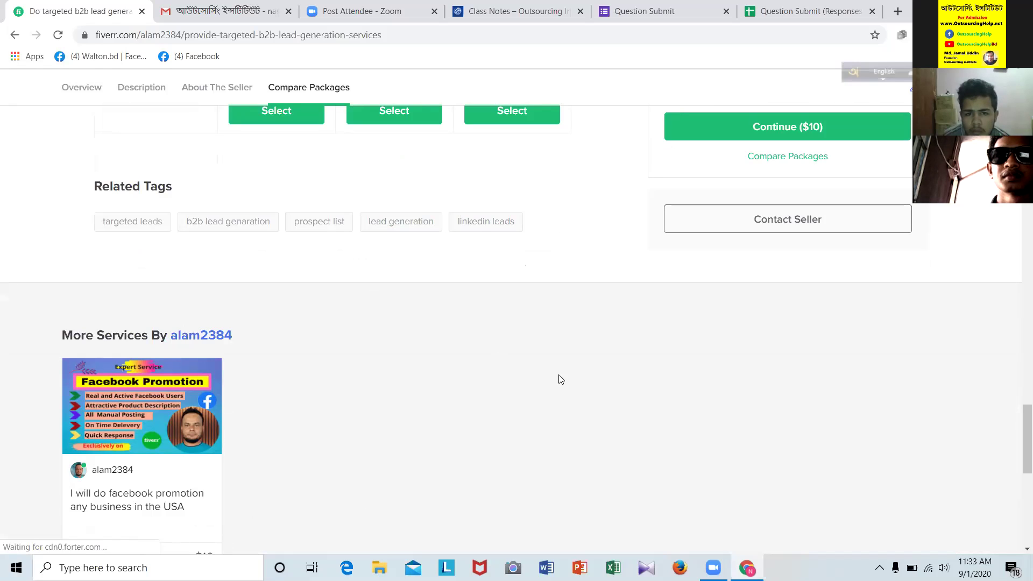
Scroll back to the gig Overview showing Business > Lead Generation and the $10 Basic package
scroll(559, 376, "up", 10)
scroll(559, 371, "up", 5)
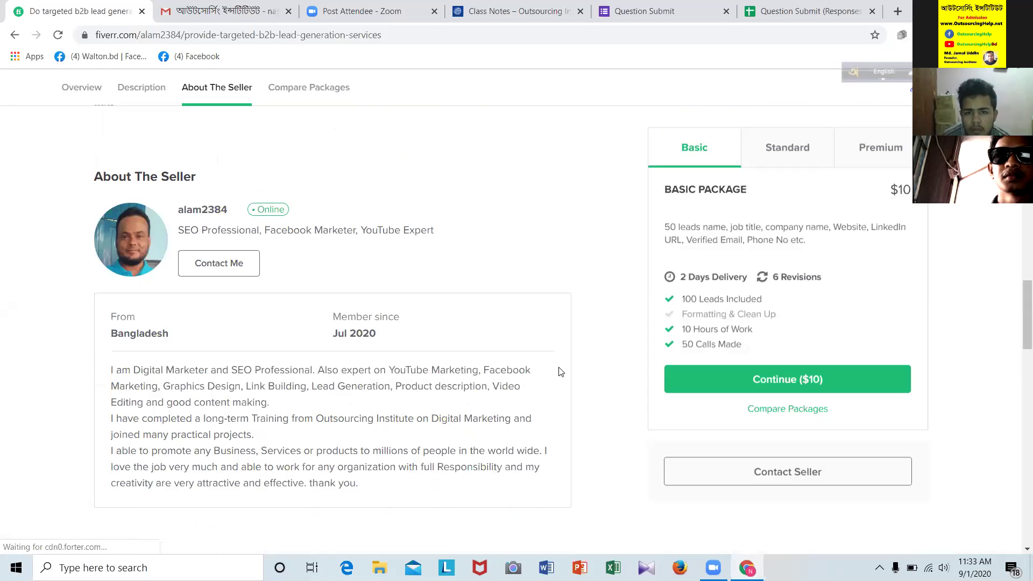
scroll(559, 370, "up", 8)
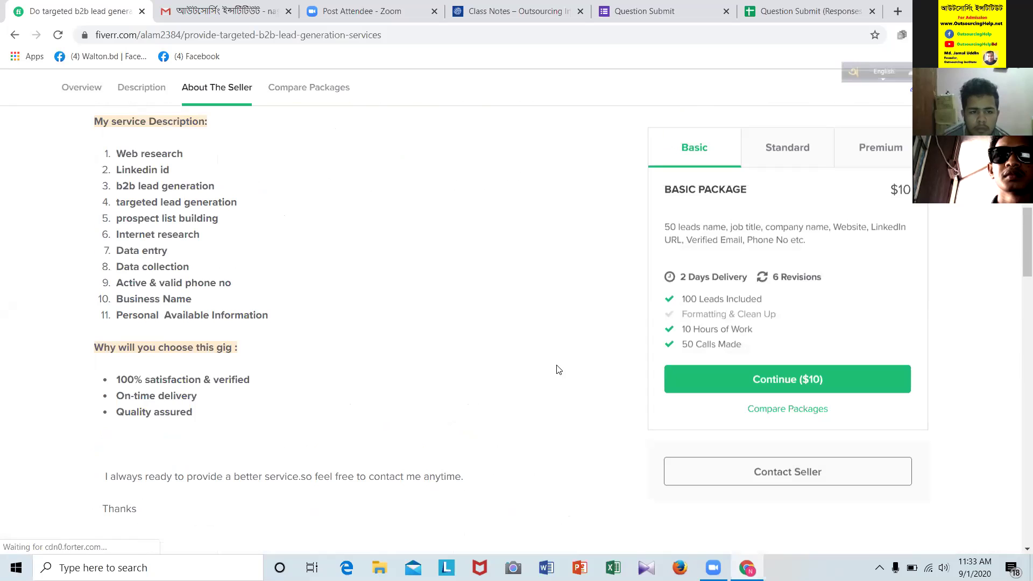
scroll(558, 370, "up", 4)
scroll(554, 366, "up", 7)
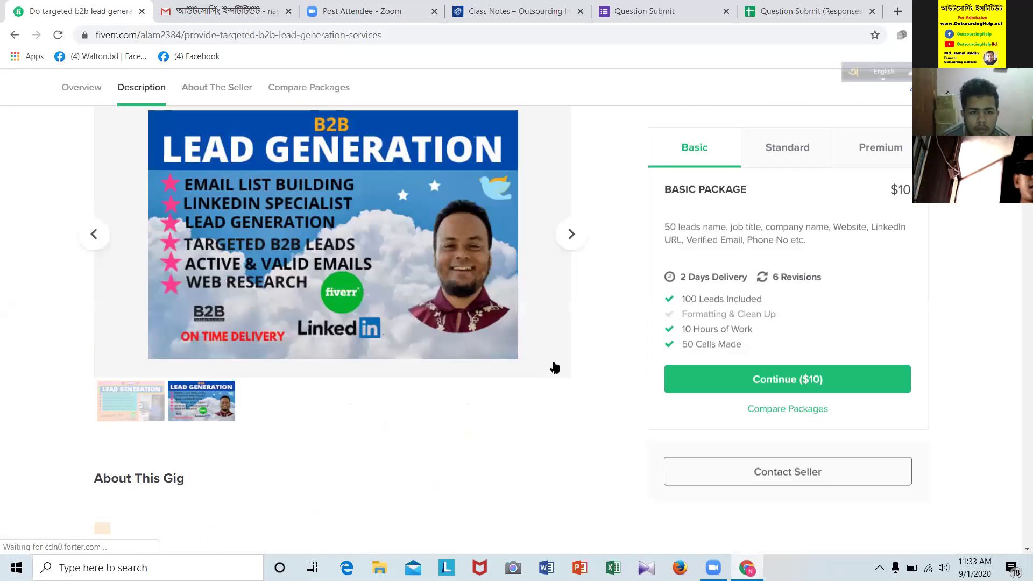
scroll(554, 365, "up", 2)
scroll(548, 336, "up", 3)
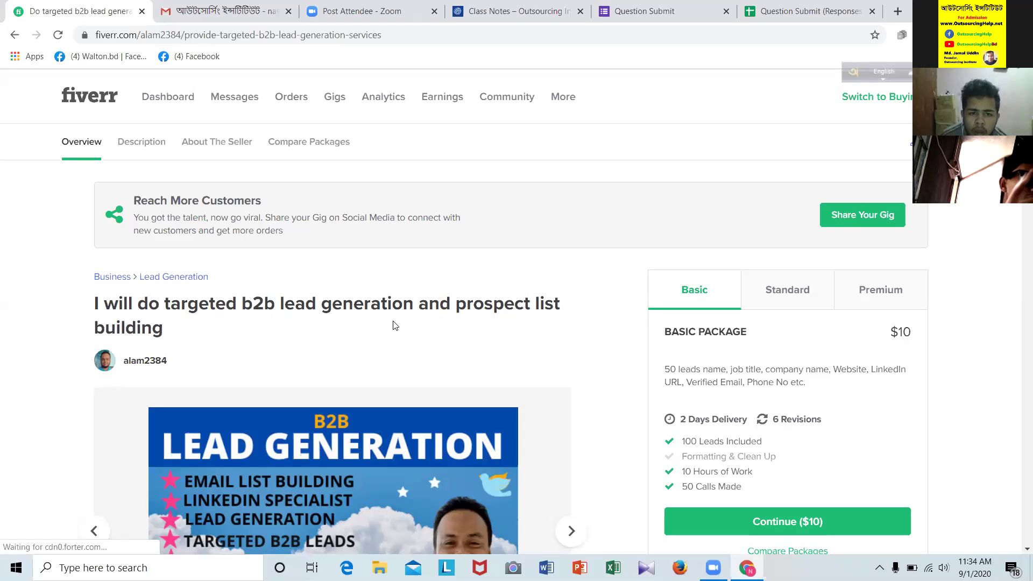
Highlight the 'targeted b2b lead generation' keywords in the gig title
left_click_drag(240, 304, 412, 305)
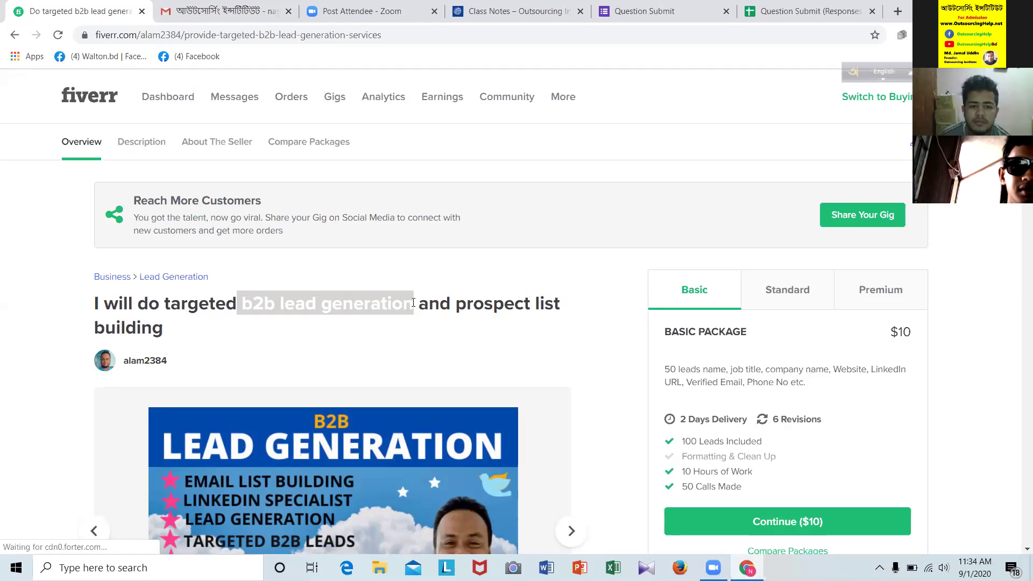
left_click(173, 295)
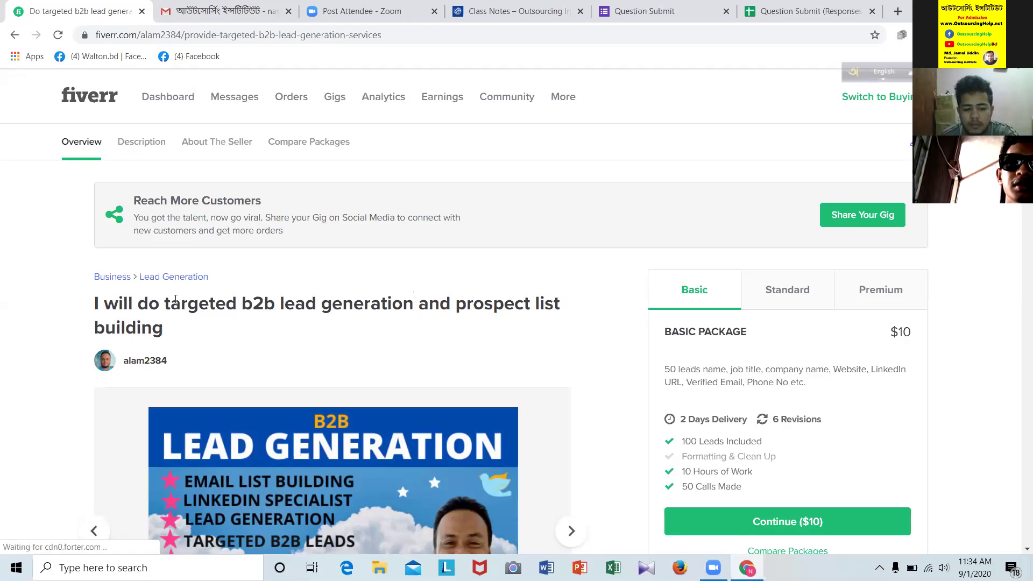
left_click_drag(170, 301, 316, 304)
left_click(250, 309)
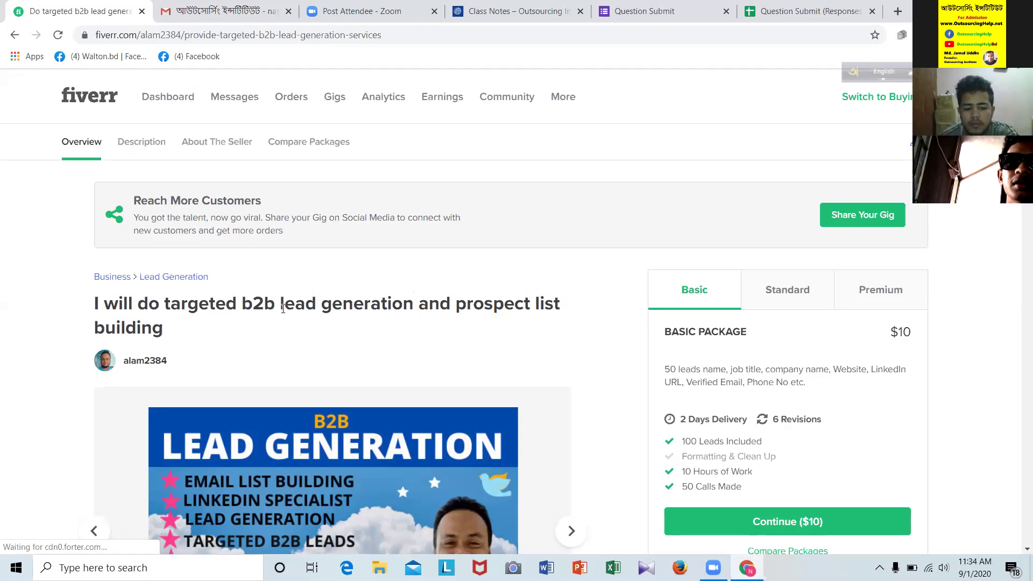
left_click_drag(247, 303, 414, 303)
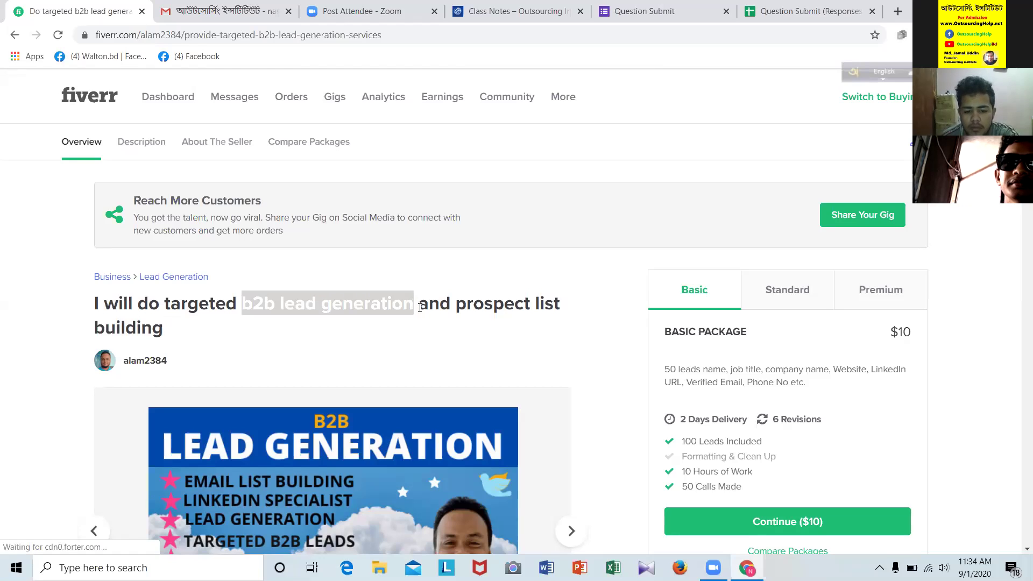
Highlight 'prospect list building' and 'b2b lead generation' in the title, then move down to the gig images
left_click_drag(457, 305, 548, 335)
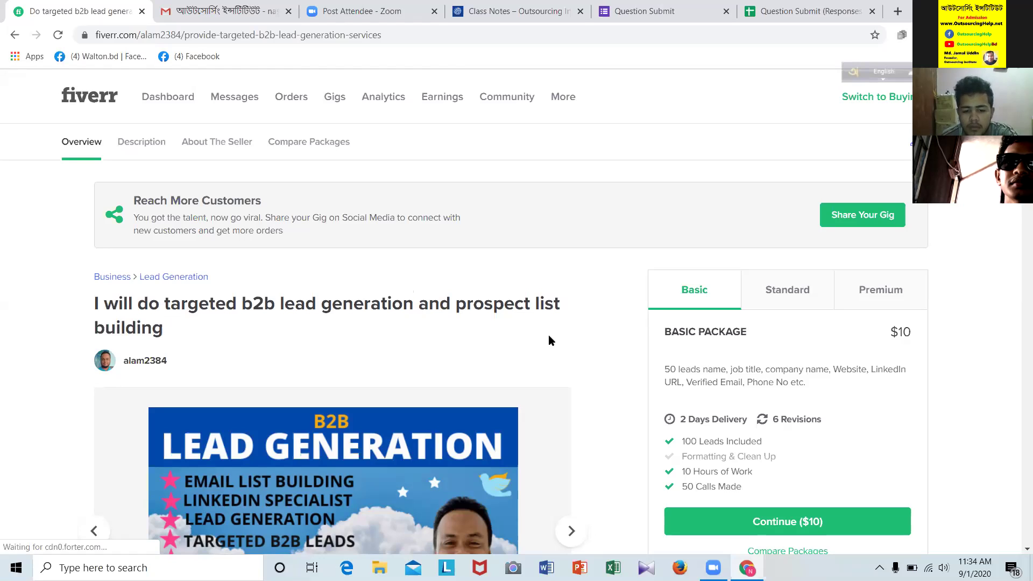
left_click(568, 311)
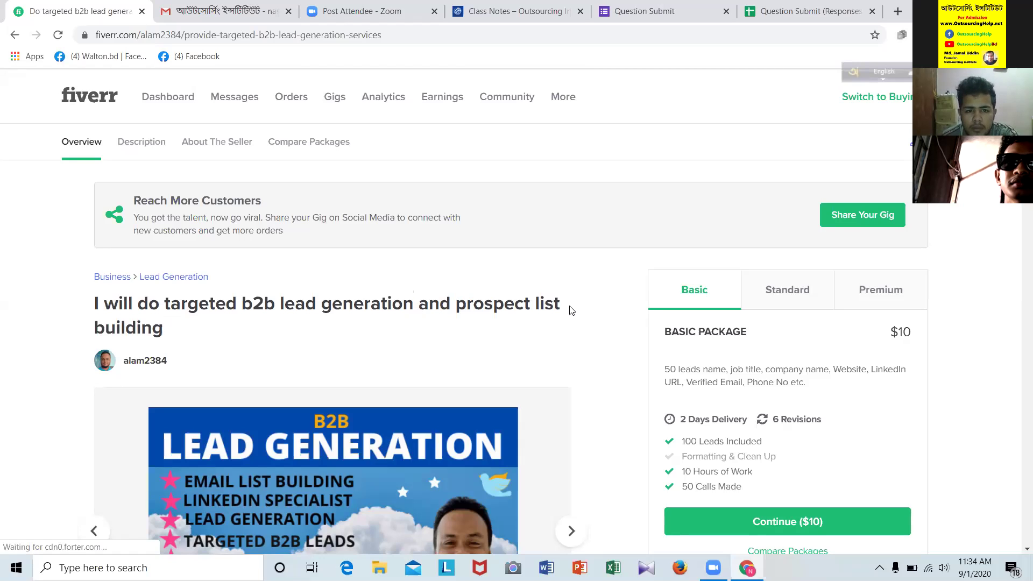
left_click_drag(243, 302, 410, 303)
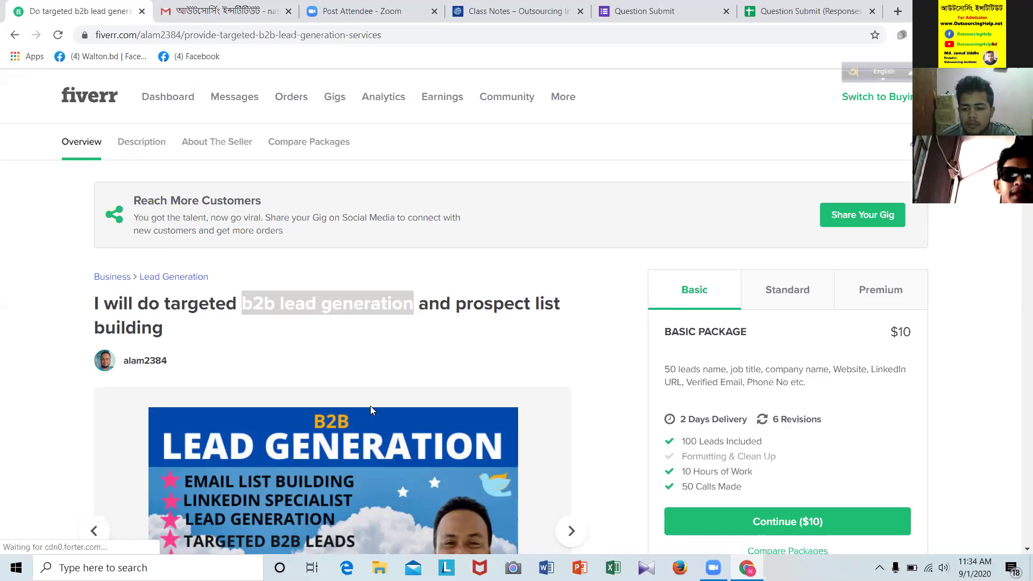
left_click(331, 422)
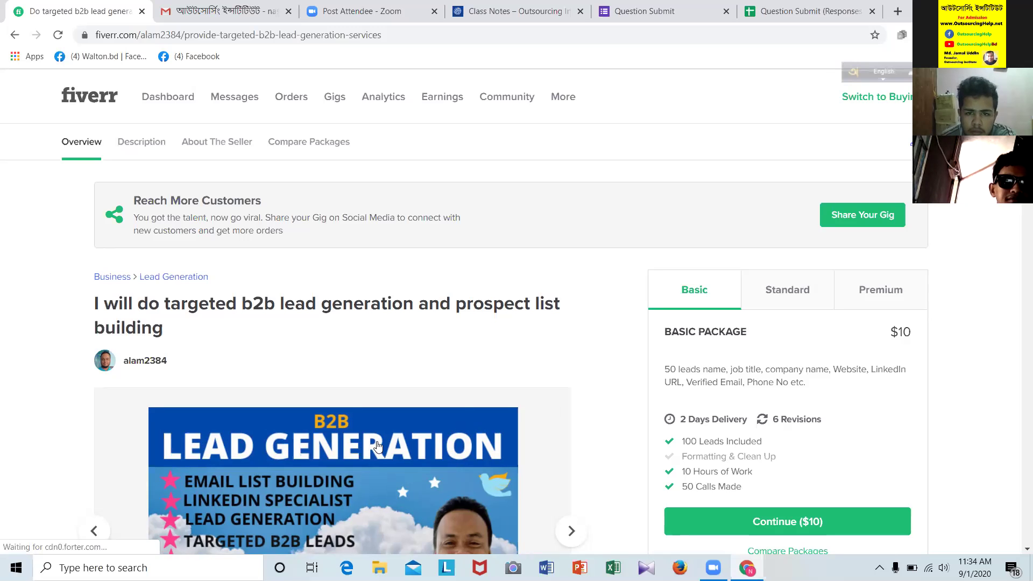
scroll(340, 434, "down", 5)
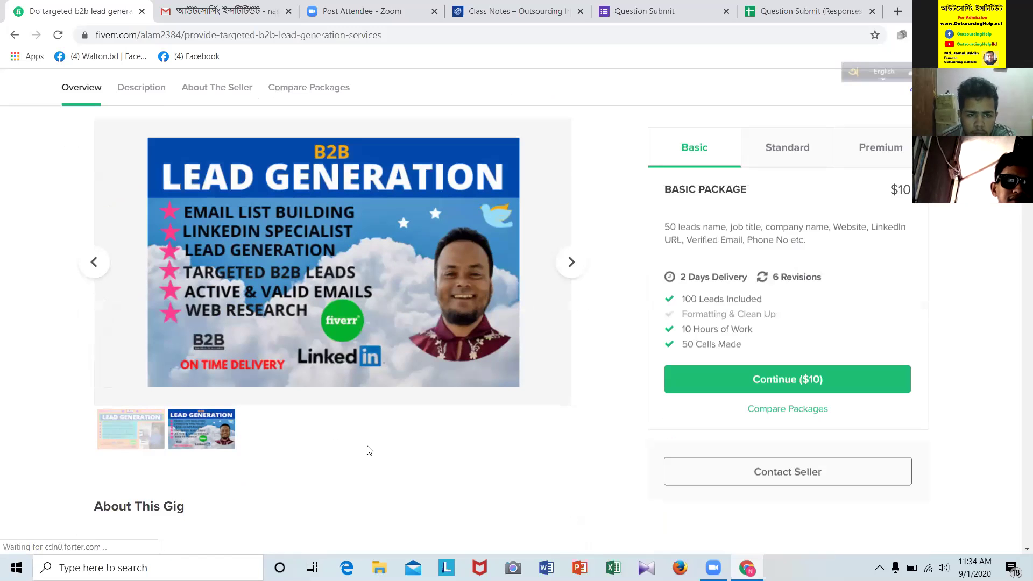
Highlight 'b2b lead generation' in the About This Gig service list
scroll(369, 447, "down", 5)
scroll(355, 417, "down", 3)
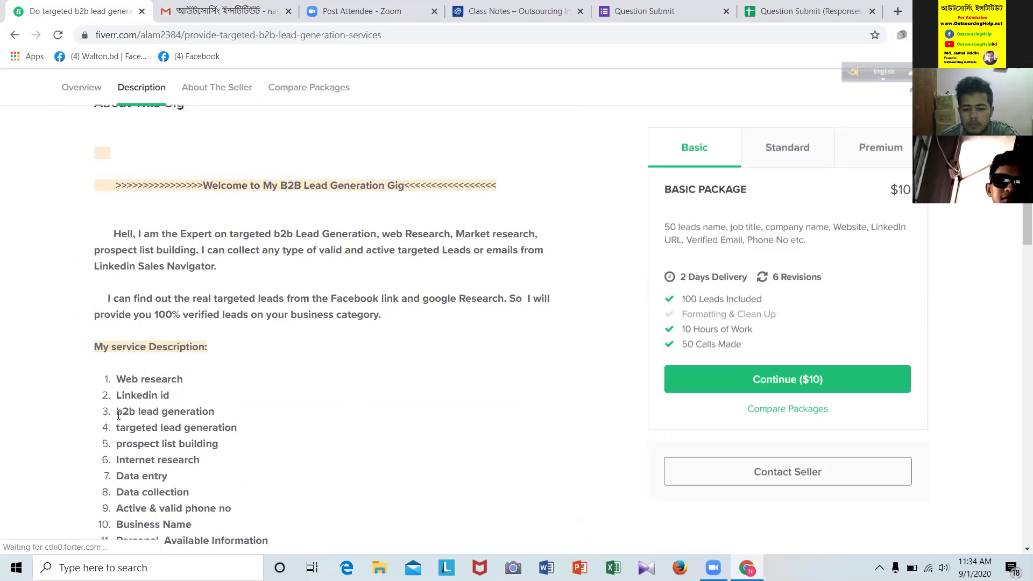
left_click_drag(117, 412, 214, 411)
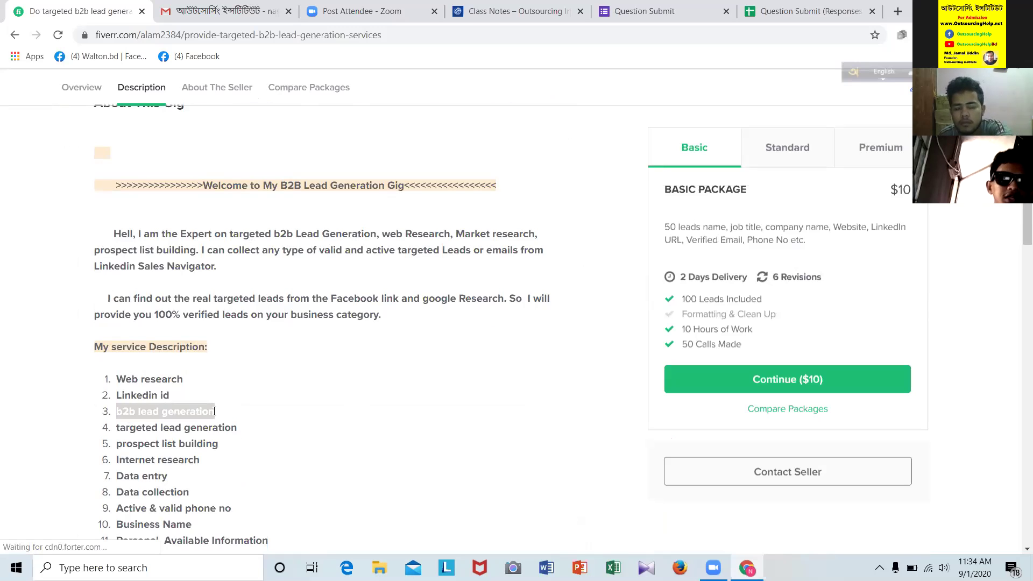
left_click(214, 411)
Scroll down to the Compare Packages table with the Standard $35 and Premium $65 tiers
scroll(293, 425, "down", 4)
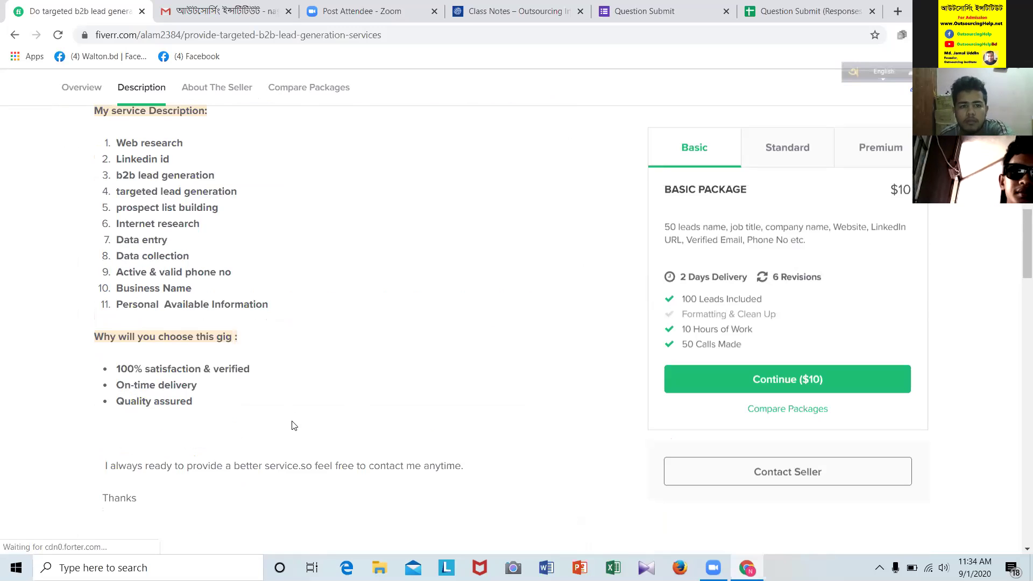
scroll(293, 425, "down", 4)
scroll(302, 411, "down", 7)
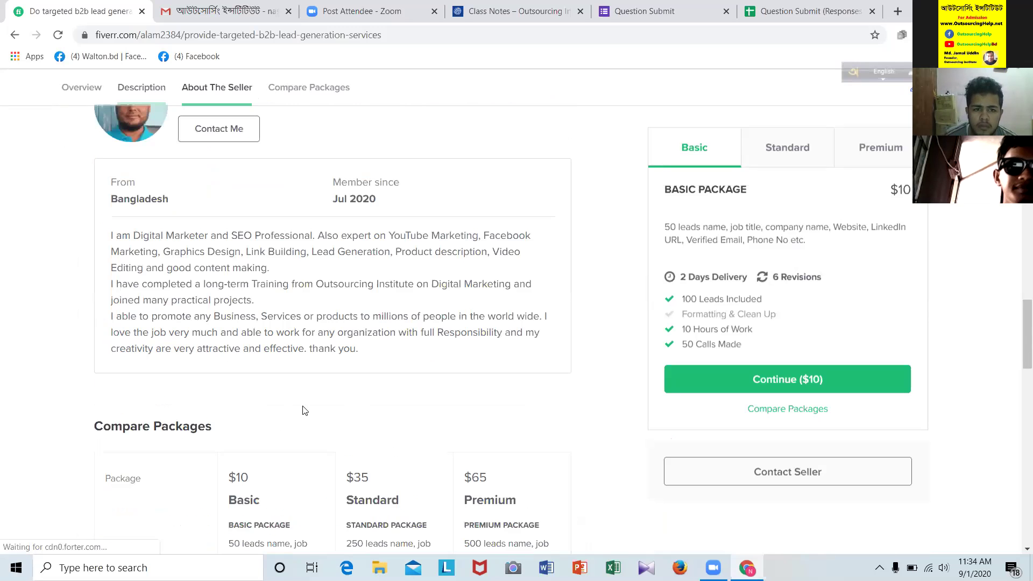
scroll(304, 410, "down", 9)
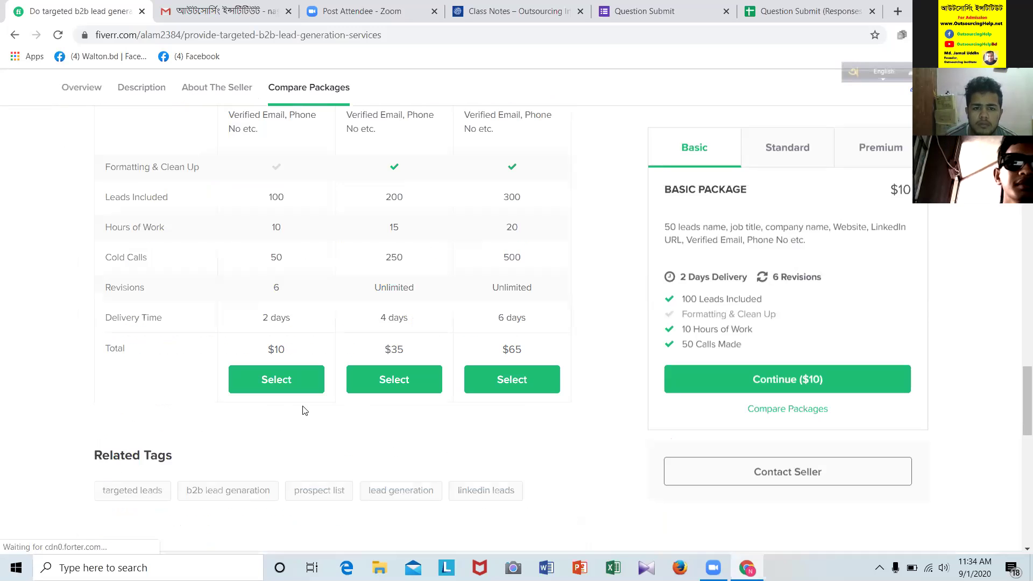
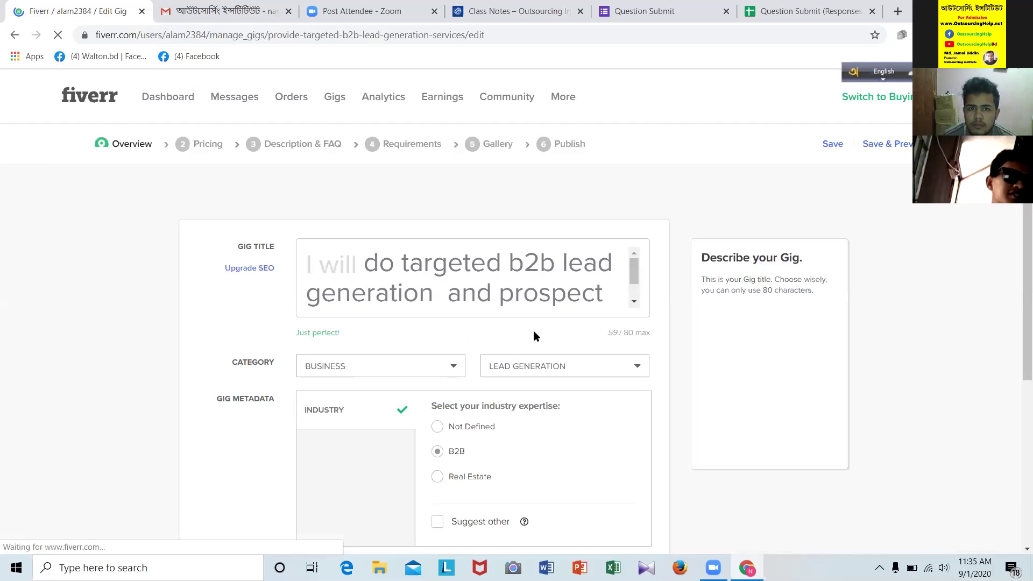
Keep the B2B lead generation title, Business > Lead Generation category and five tags, and save the overview
left_click(434, 280)
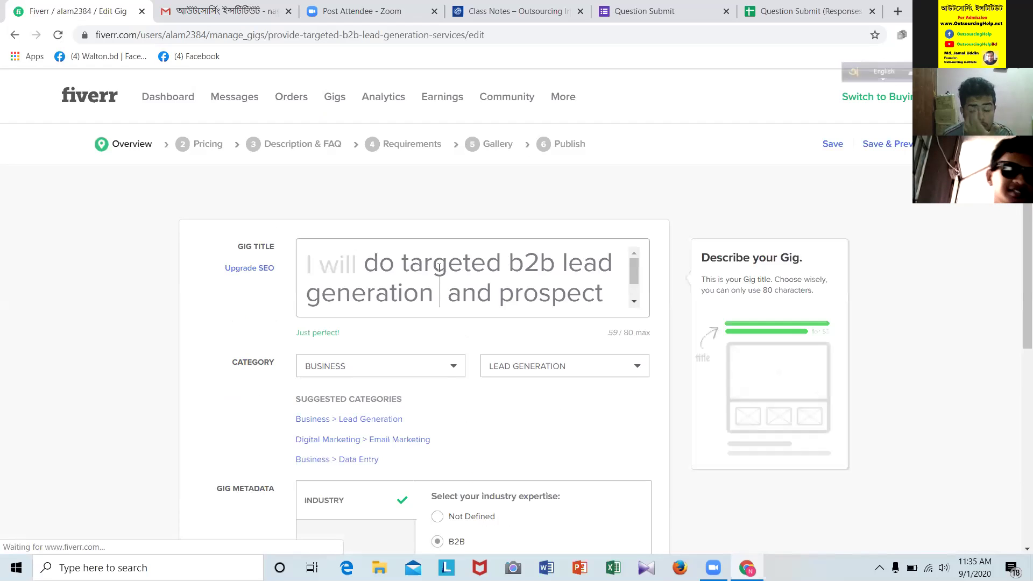
left_click(409, 294)
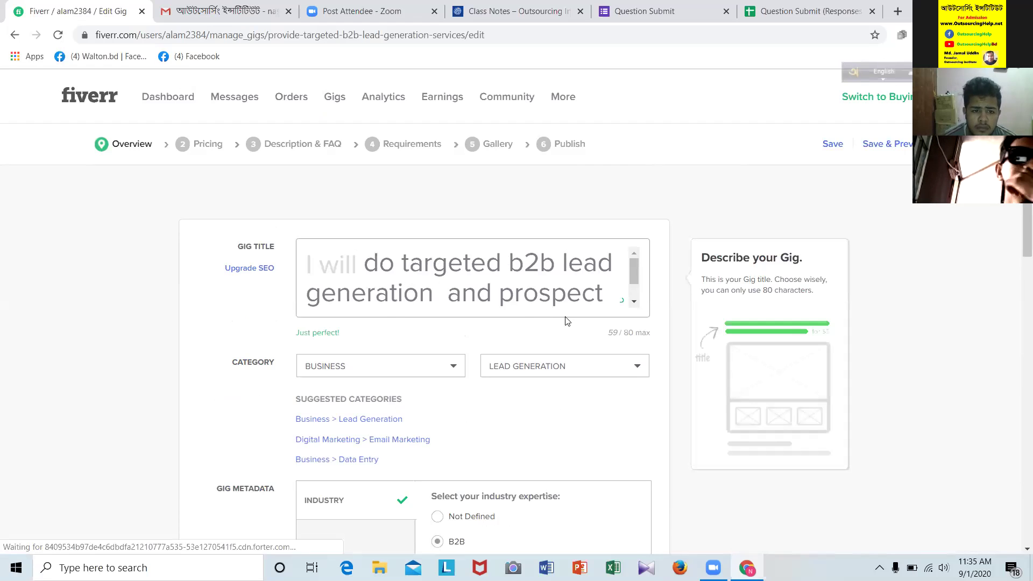
scroll(567, 293, "down", 1)
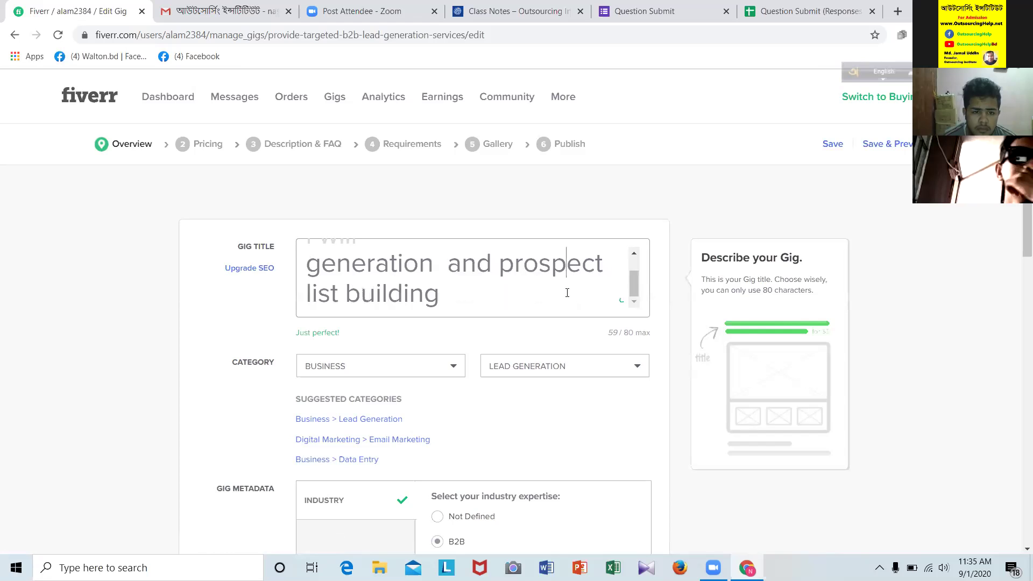
scroll(567, 293, "down", 5)
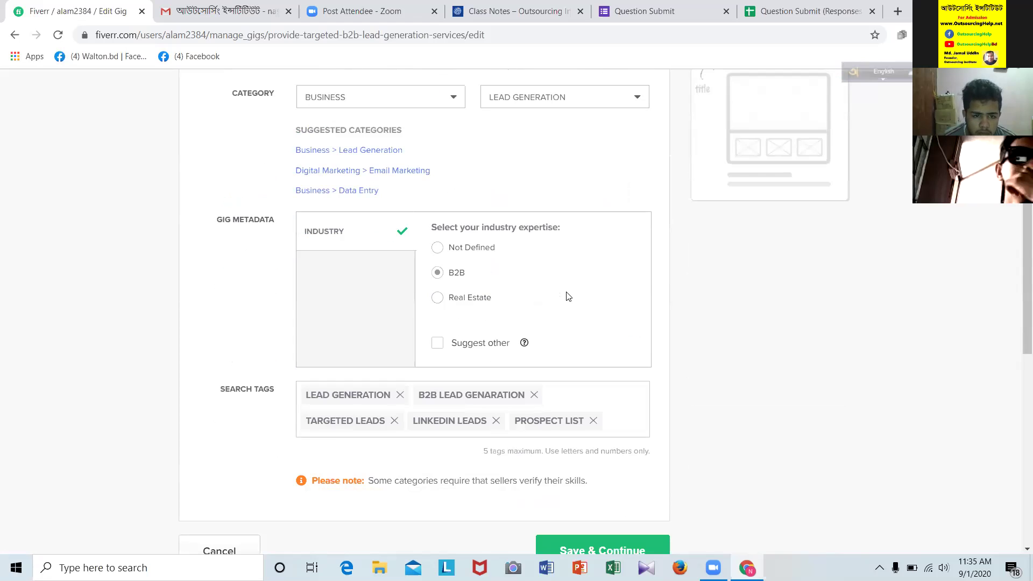
scroll(567, 296, "down", 2)
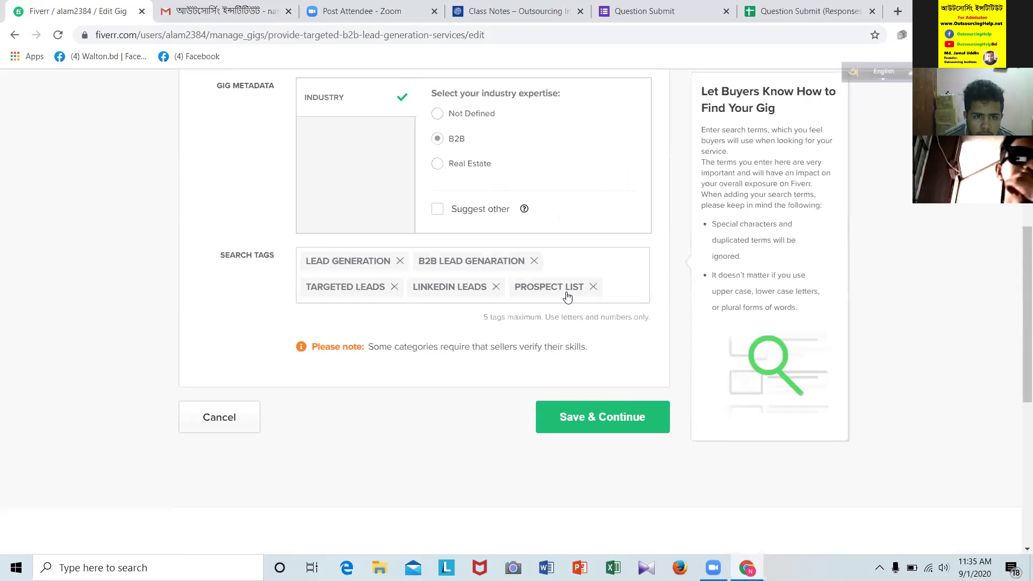
left_click(586, 415)
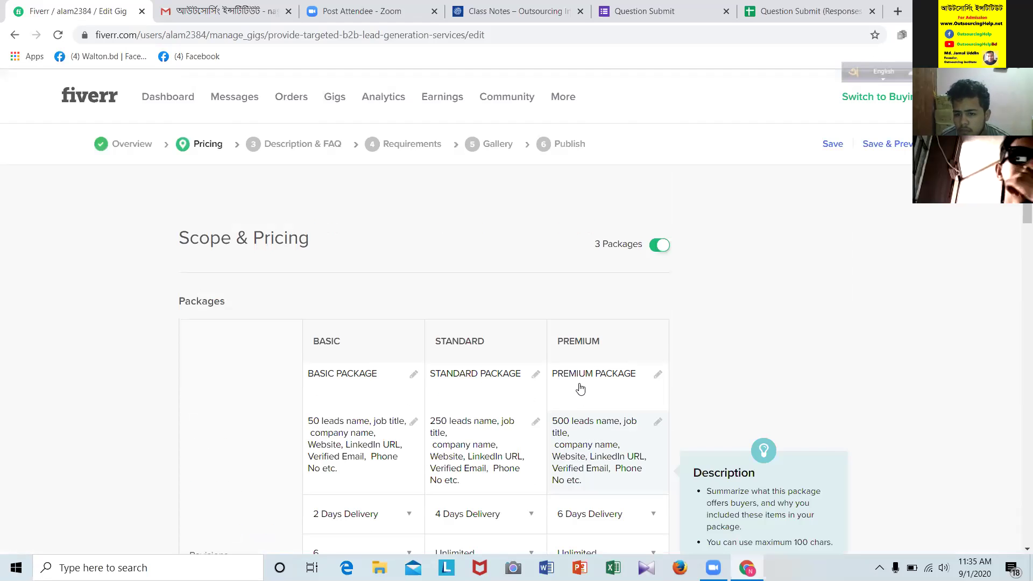
Save the $10, $35 and $65 Basic, Standard and Premium packages and continue to Description & FAQ
scroll(581, 387, "down", 7)
scroll(580, 388, "down", 2)
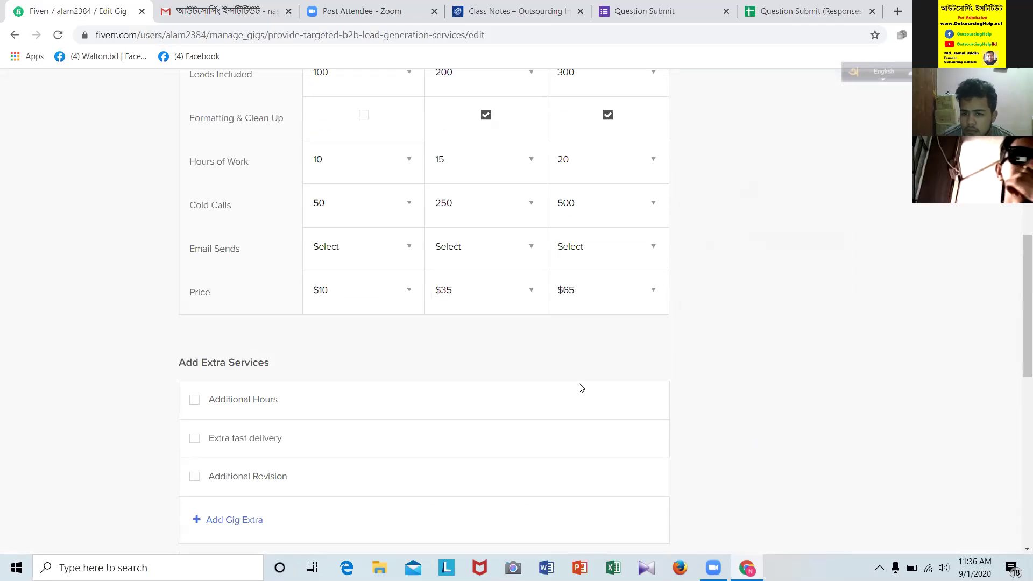
scroll(580, 387, "down", 5)
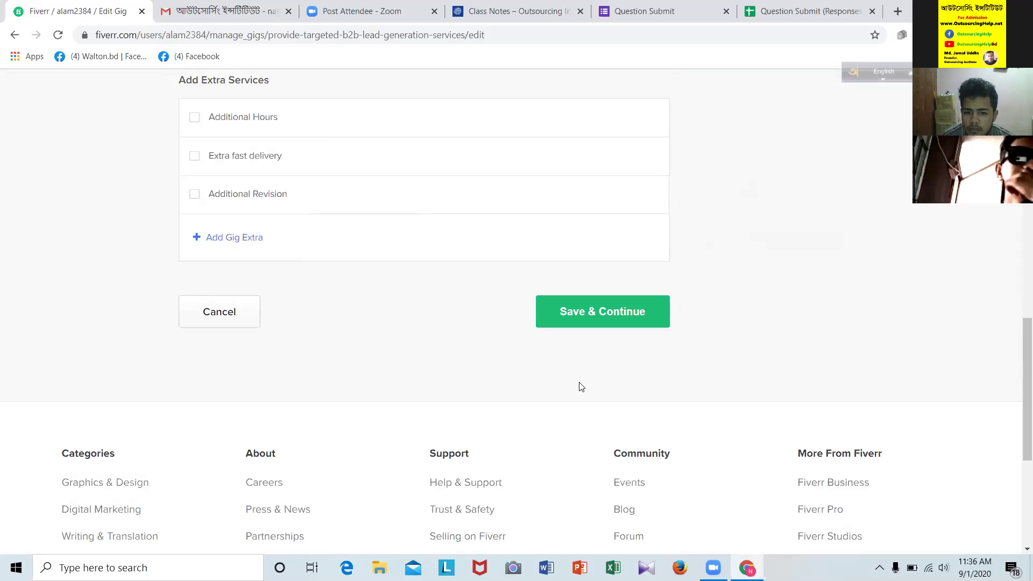
left_click(607, 311)
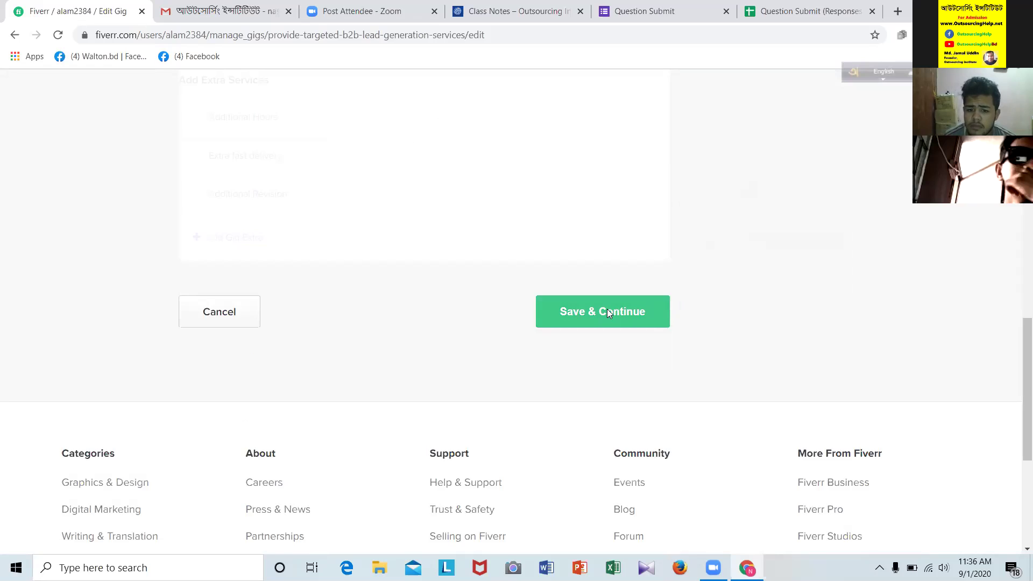
left_click(608, 313)
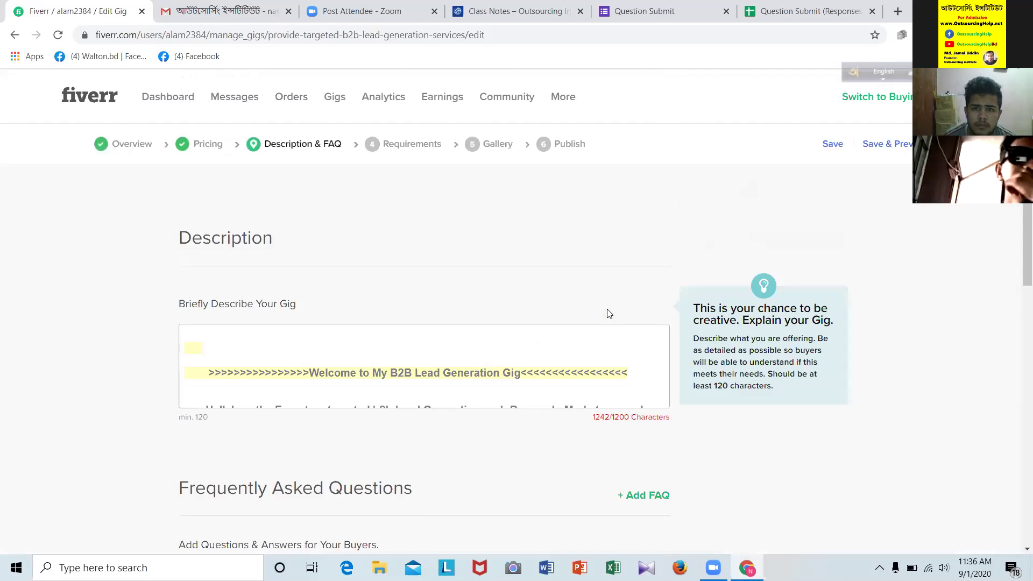
left_click(487, 371)
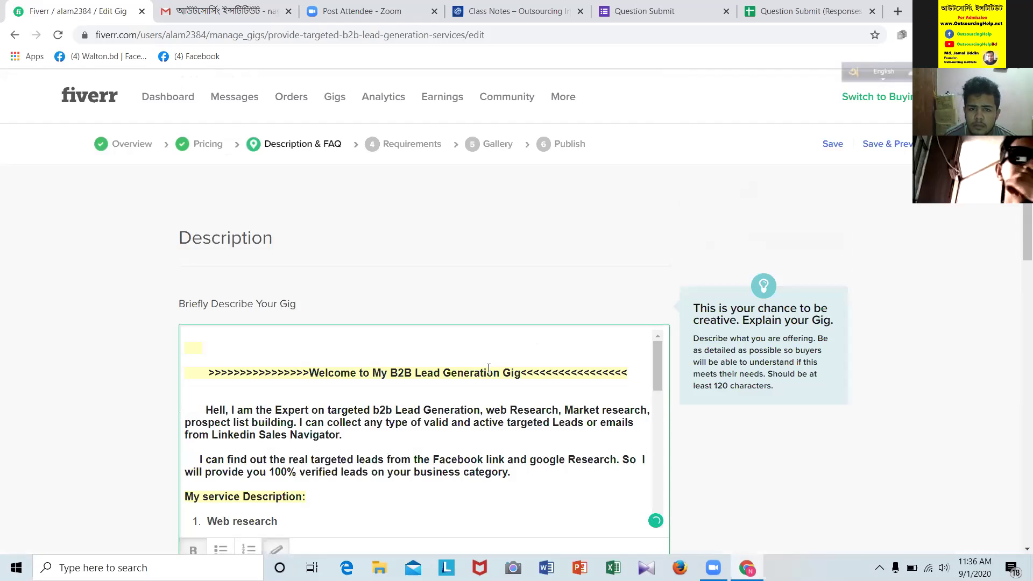
left_click(210, 369)
key("BackSpace")
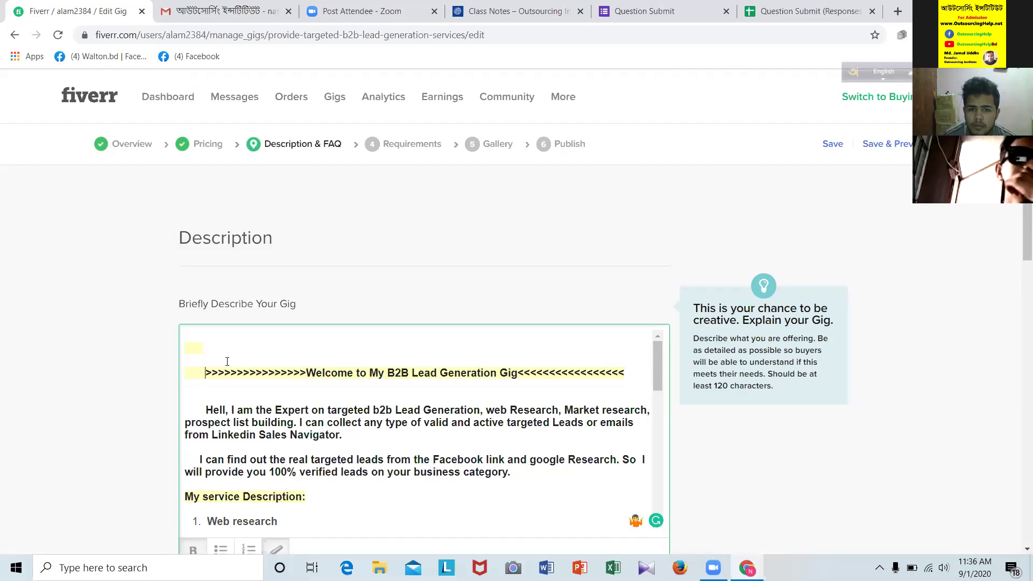
key("BackSpace")
key("BackSpace")
key("BackSpace")
key("BackSpace")
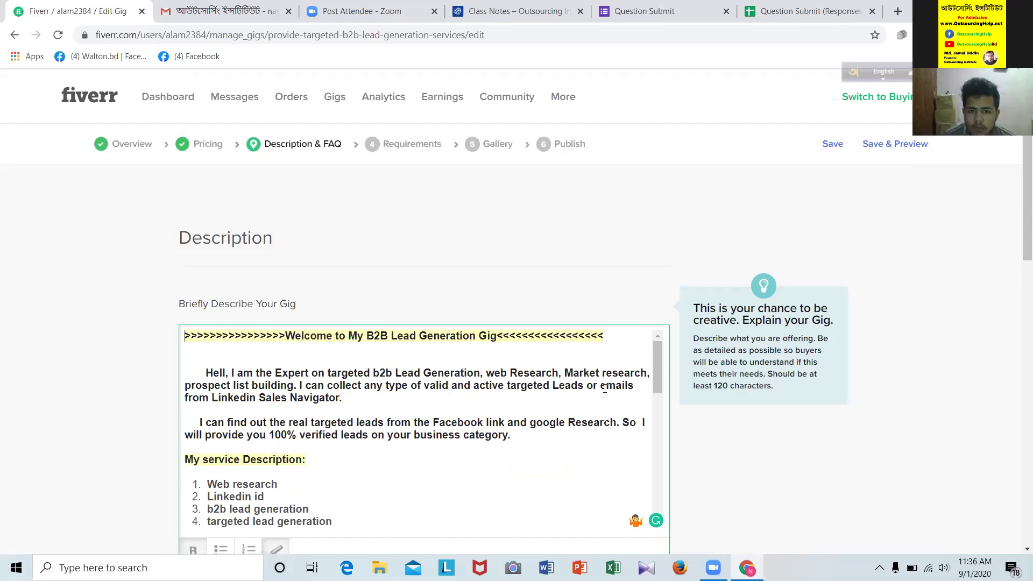
scroll(593, 466, "down", 8)
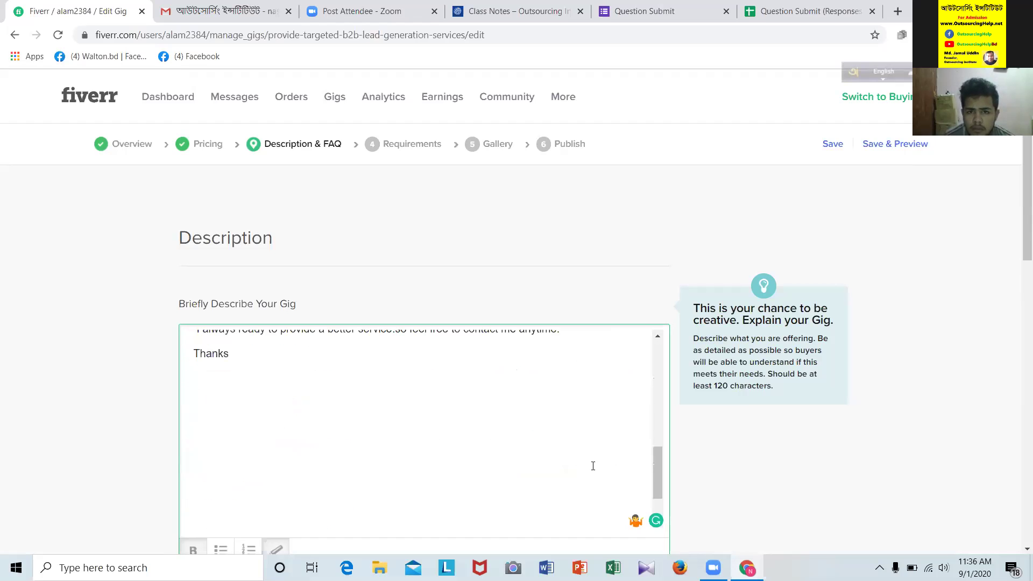
scroll(593, 466, "down", 2)
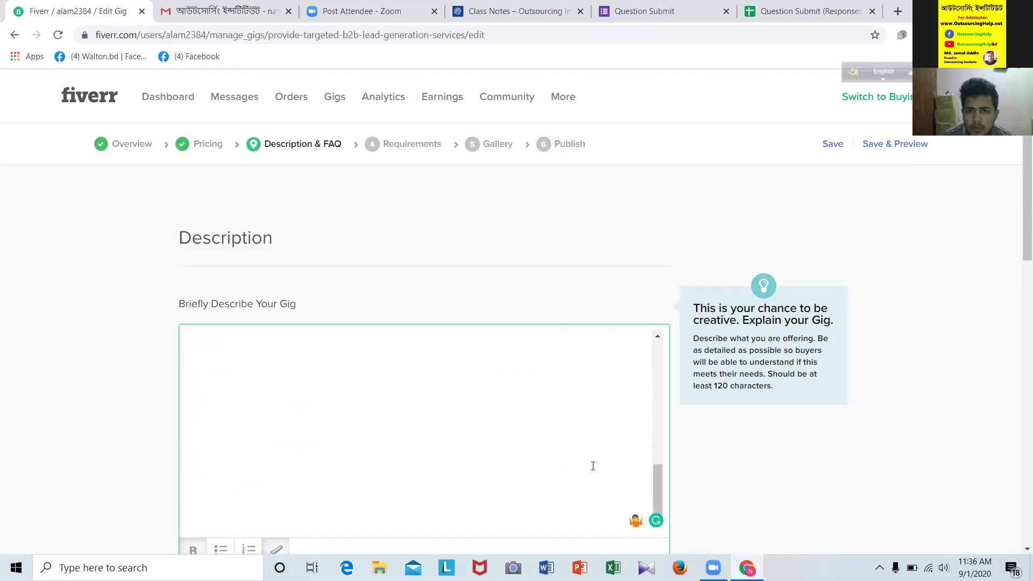
scroll(593, 466, "down", 10)
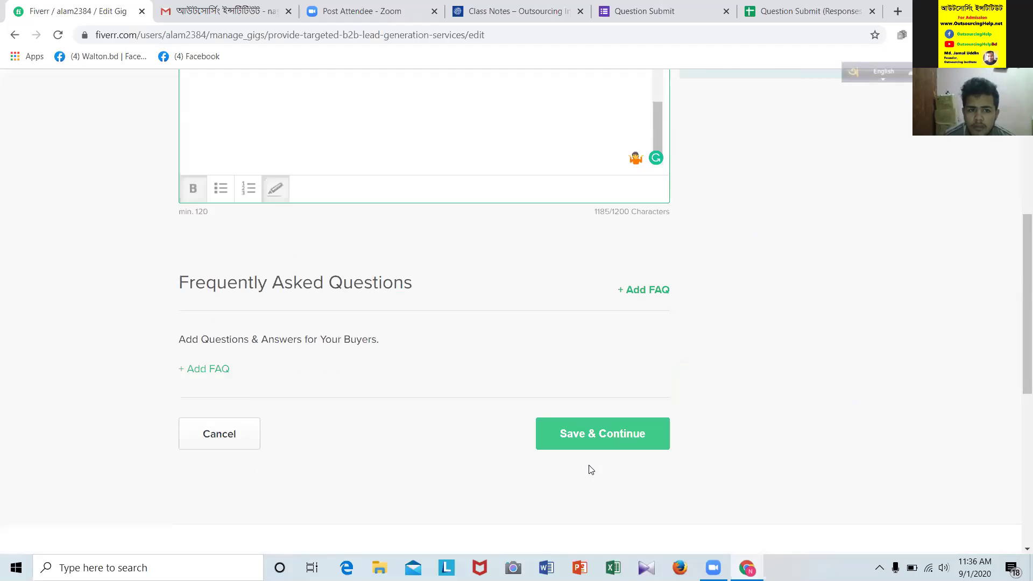
scroll(605, 264, "up", 3)
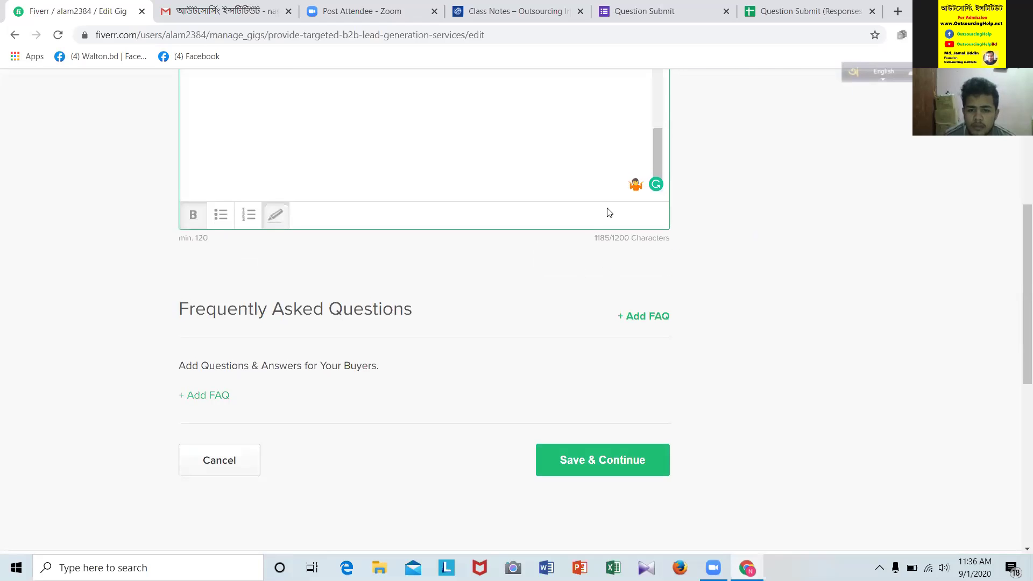
scroll(606, 210, "down", 2)
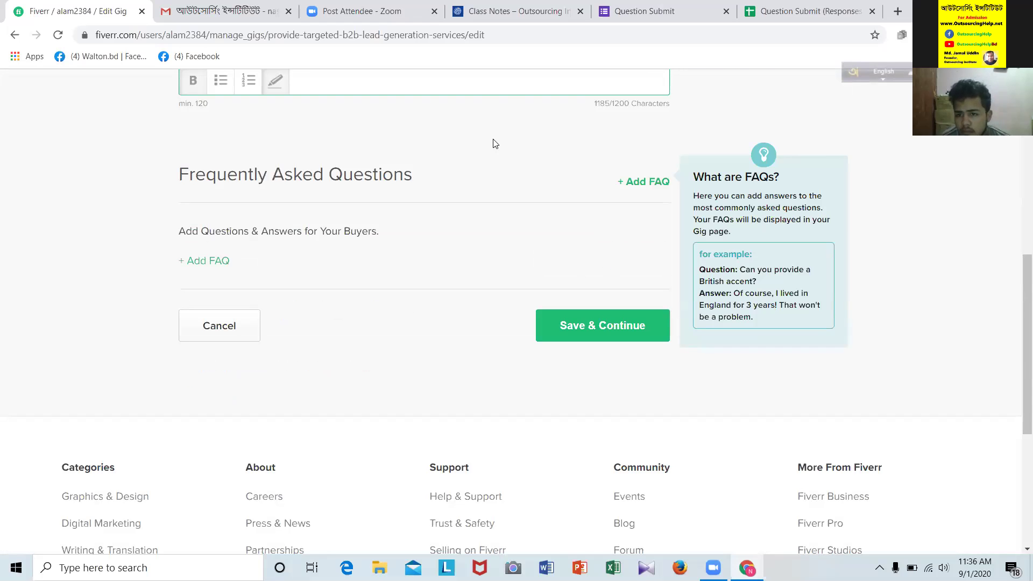
scroll(492, 145, "up", 1)
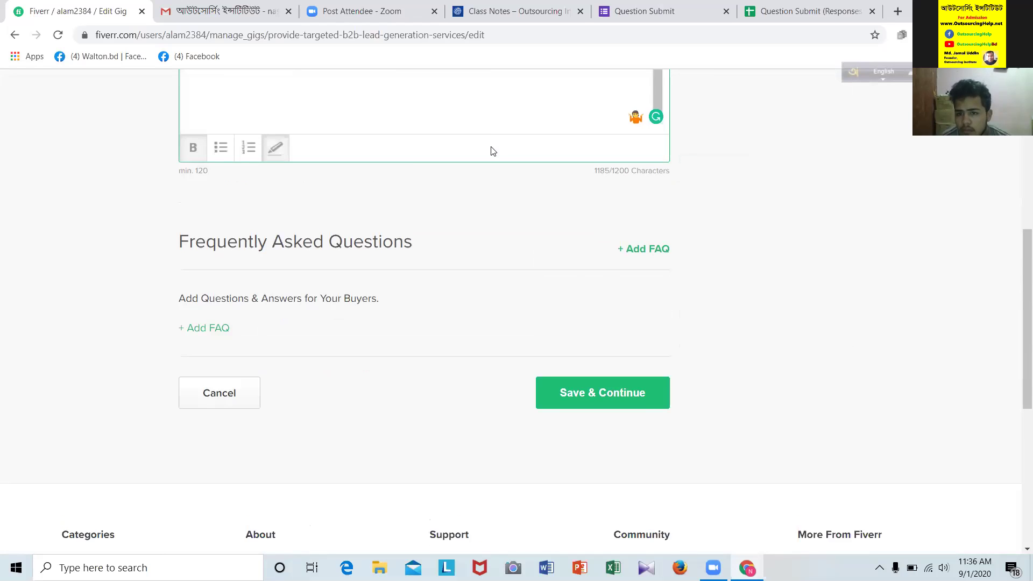
left_click(318, 120)
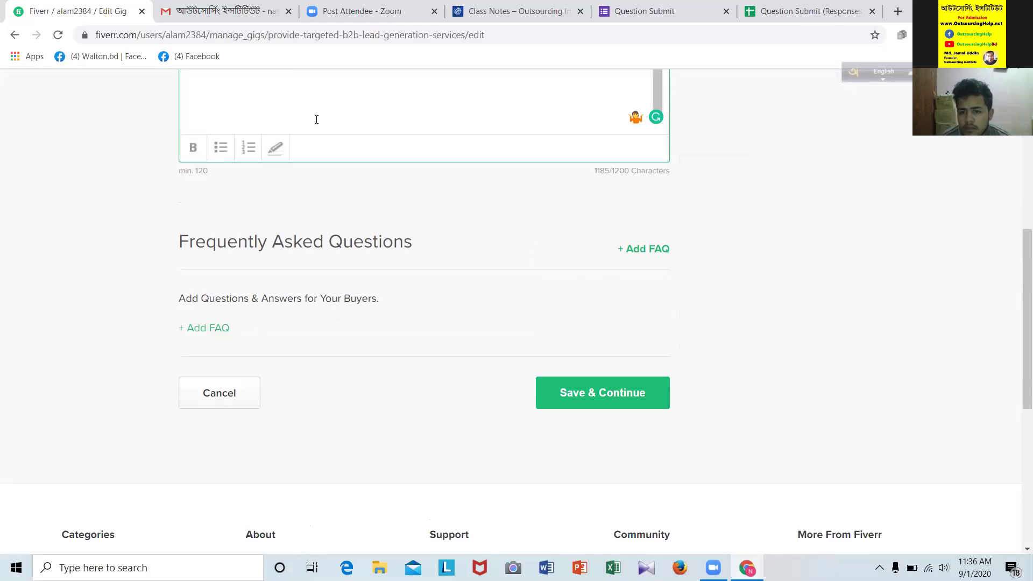
key("BackSpace")
key("BackSpace")
key("BackSpace")
key("BackSpace")
key("BackSpace")
scroll(313, 120, "up", 5)
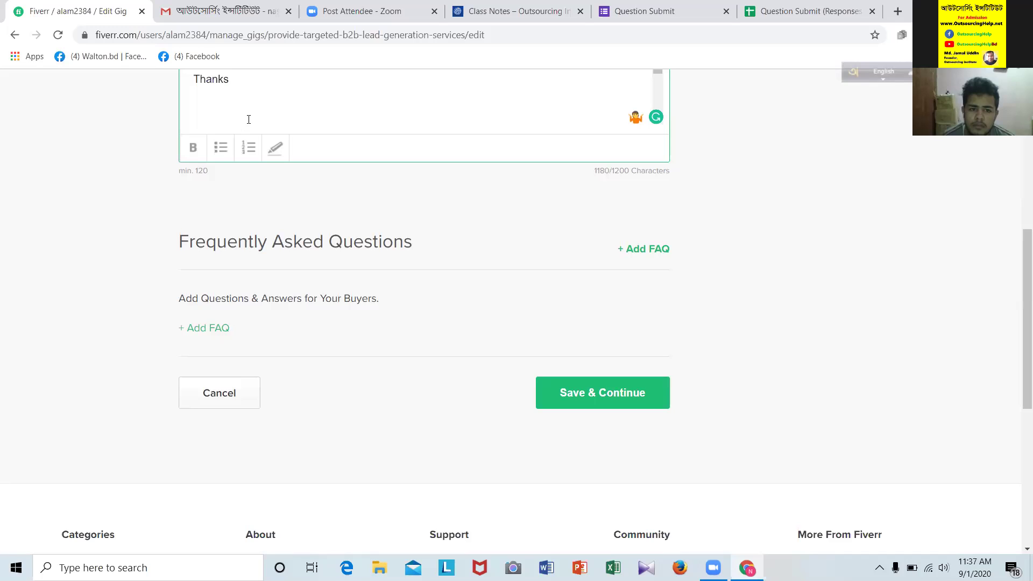
scroll(249, 119, "up", 1)
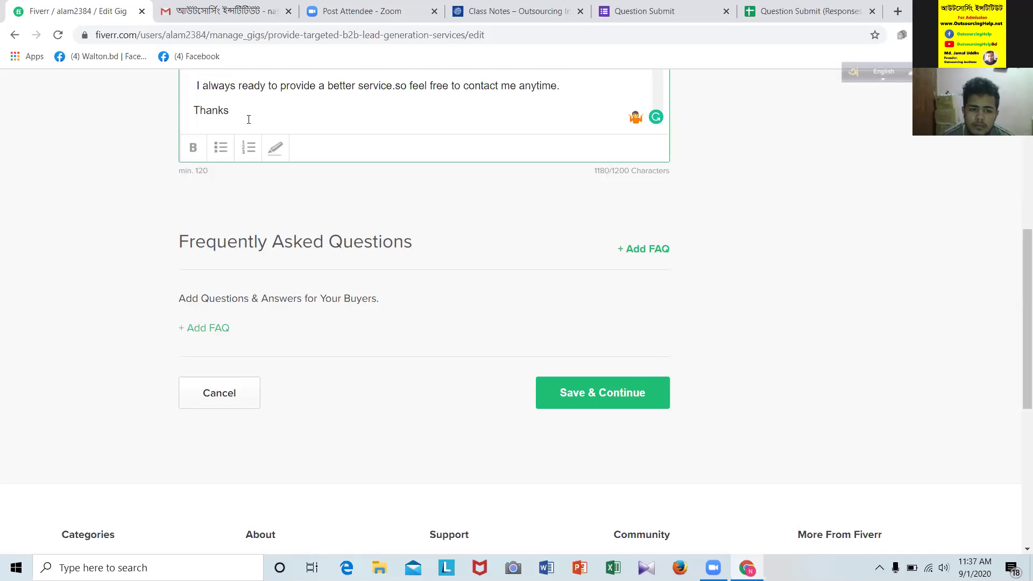
key("BackSpace")
scroll(344, 100, "up", 8)
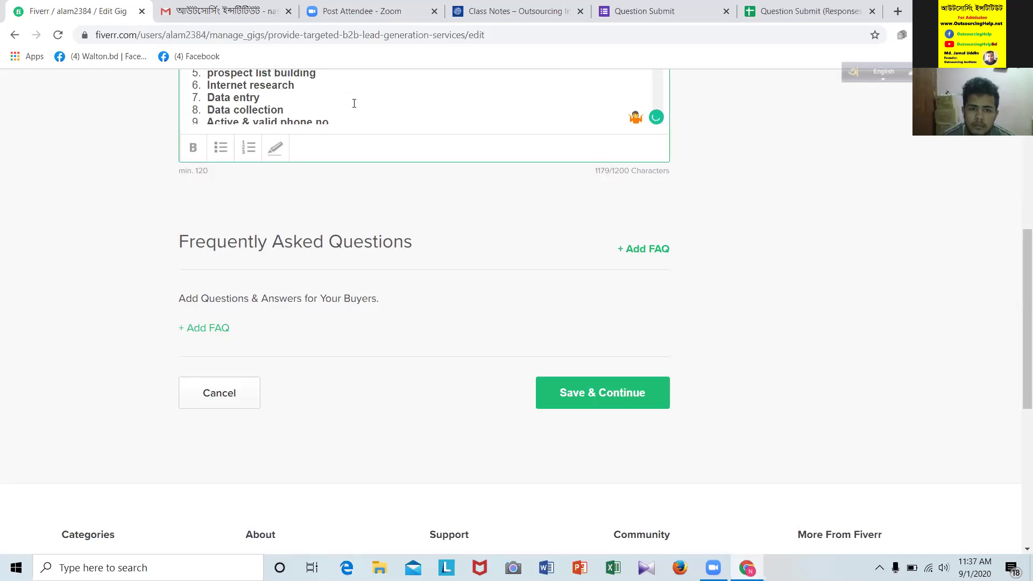
scroll(354, 103, "up", 2)
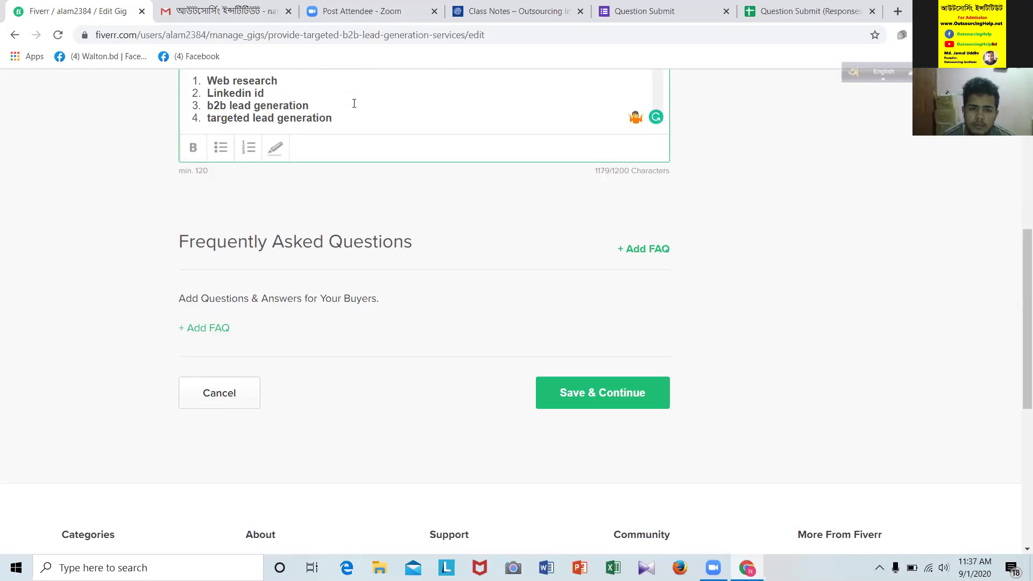
scroll(354, 103, "up", 6)
scroll(400, 176, "up", 1)
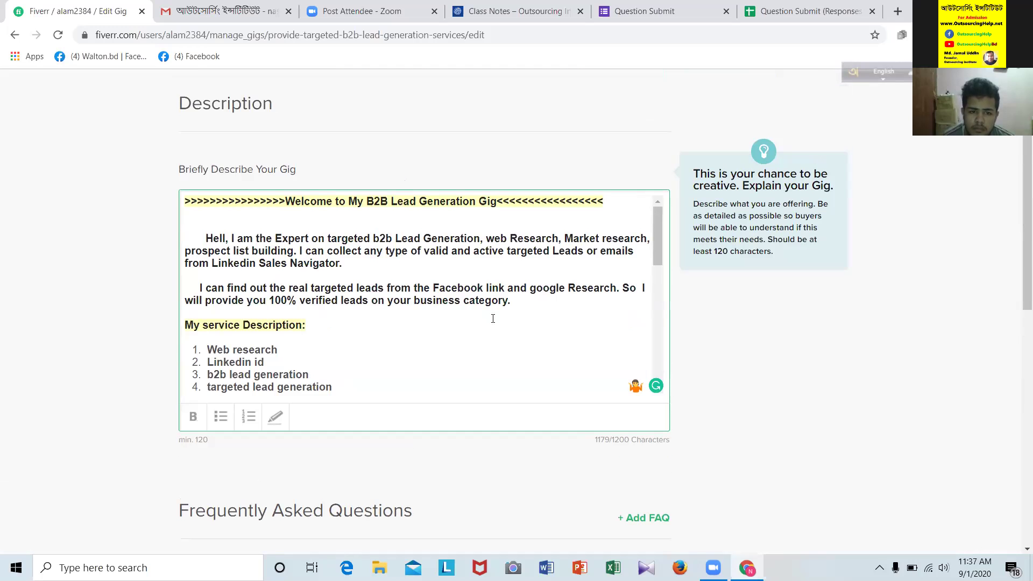
scroll(493, 318, "down", 1)
scroll(487, 313, "down", 6)
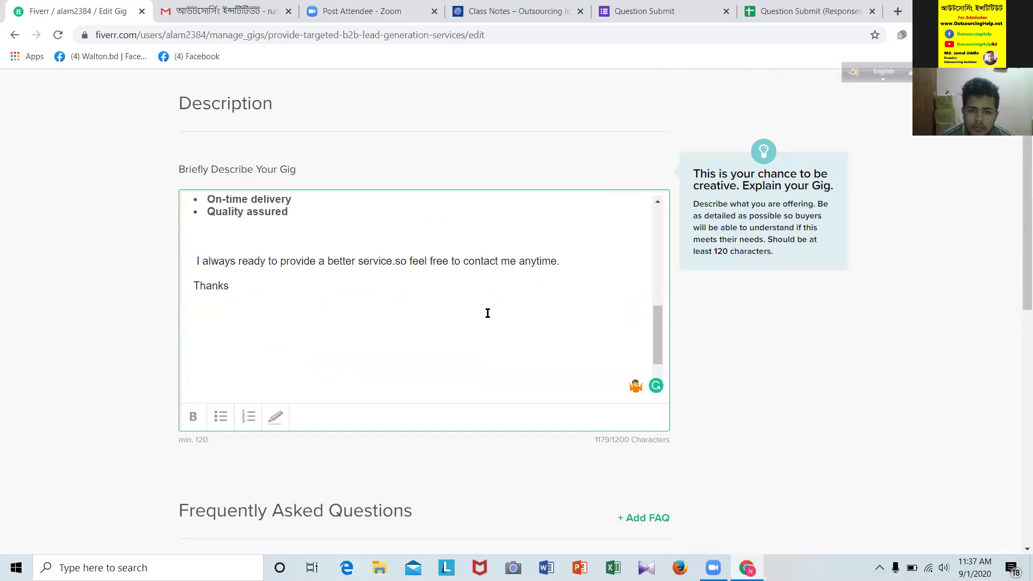
scroll(487, 313, "down", 3)
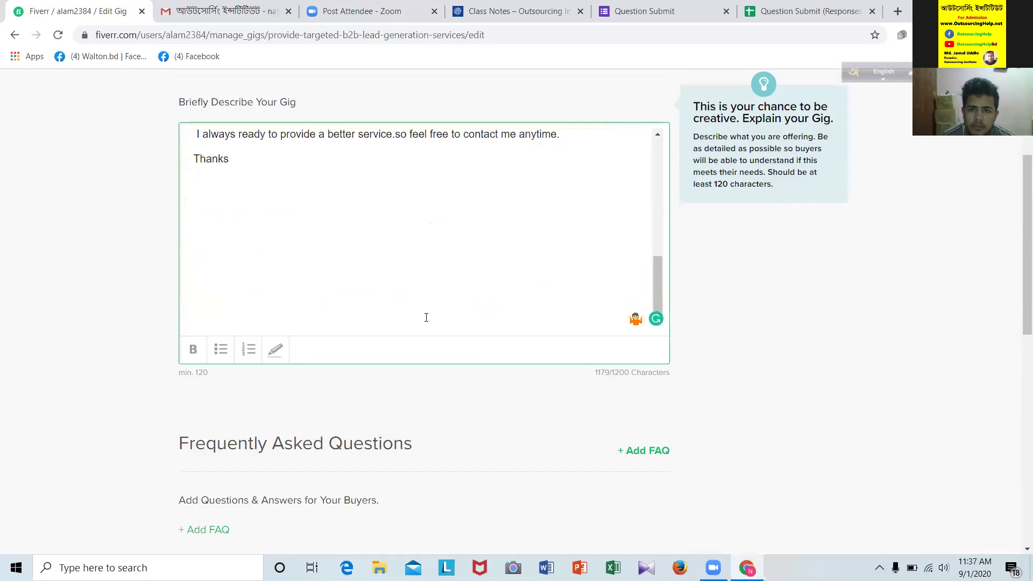
Delete the empty lines trailing 'Thanks' at the end of the gig description
left_click(338, 321)
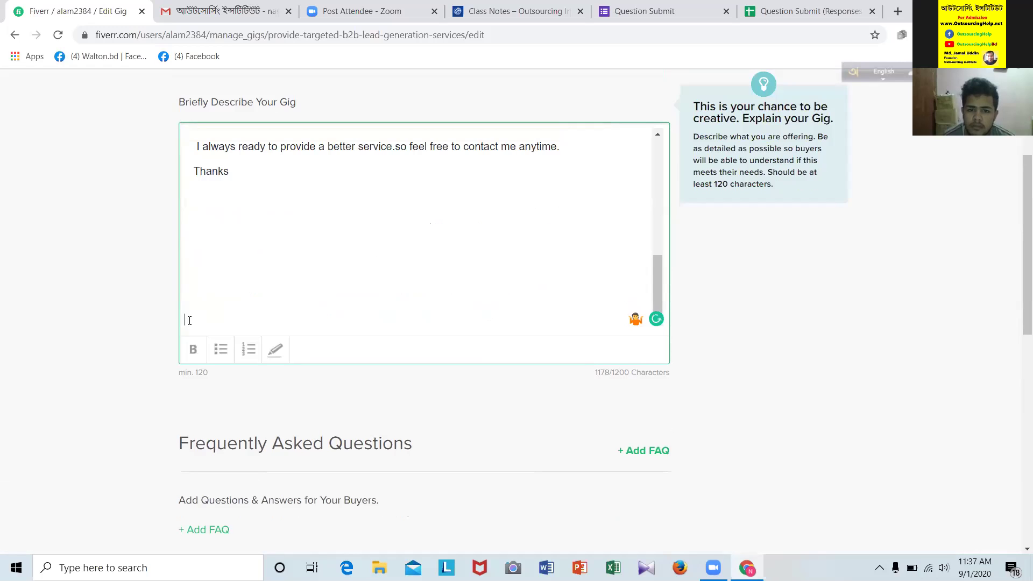
key("BackSpace")
key("BackSpace")
key("BackSpace")
key("BackSpace")
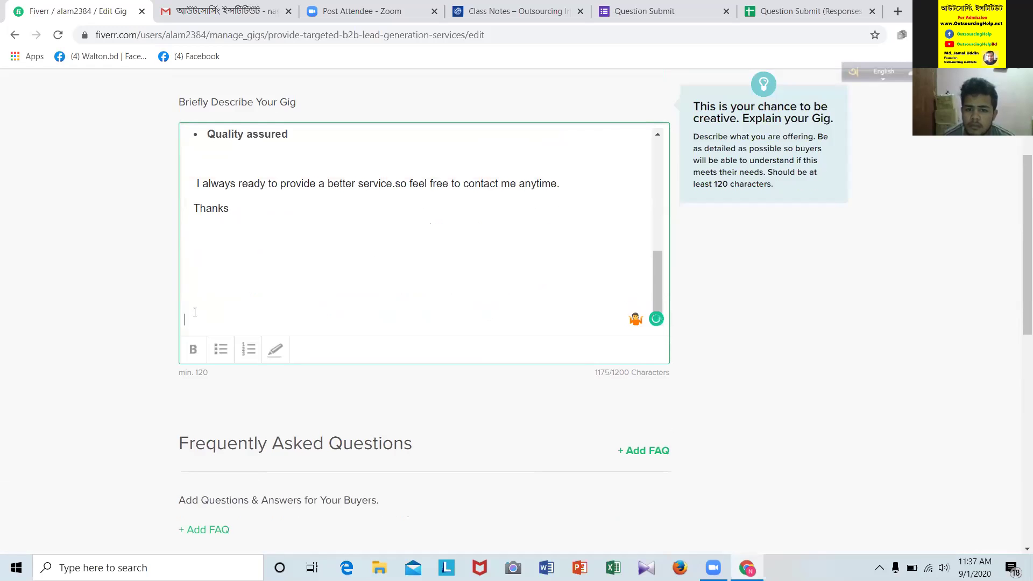
key("BackSpace")
key("BackSpace")
key("BackSpace")
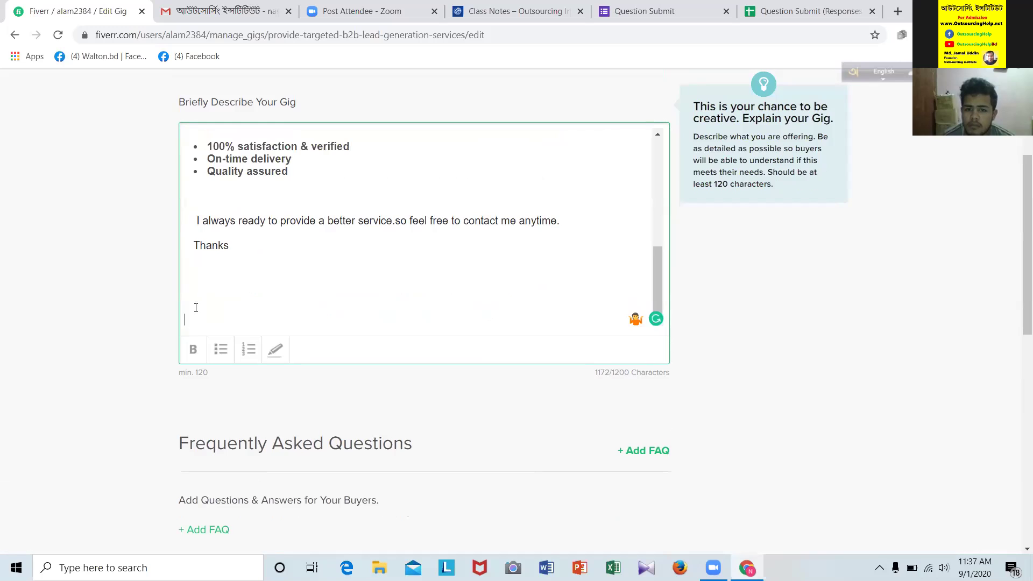
key("BackSpace")
key("BackSpace")
key("BackSpace")
key("BackSpace")
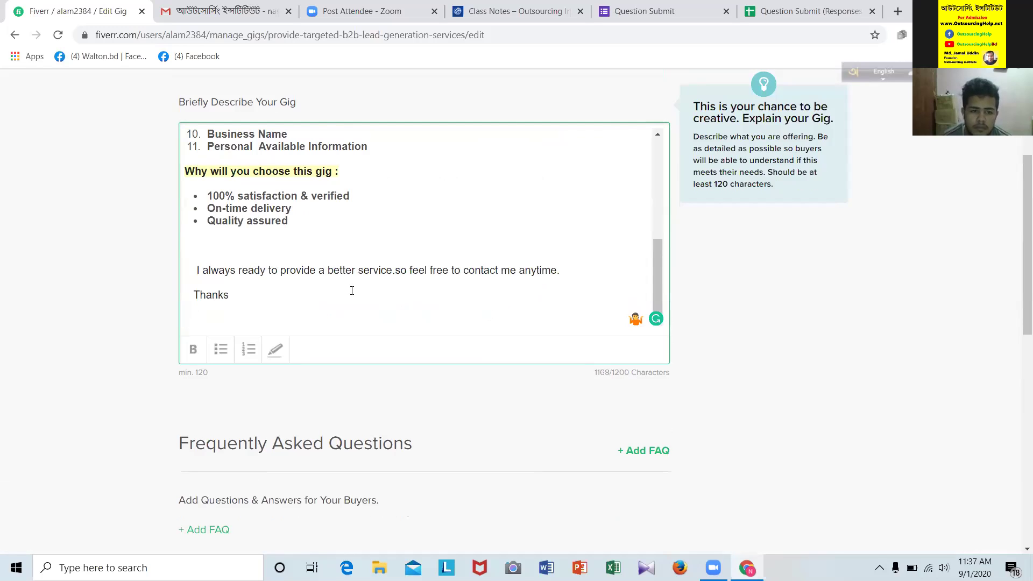
key("BackSpace")
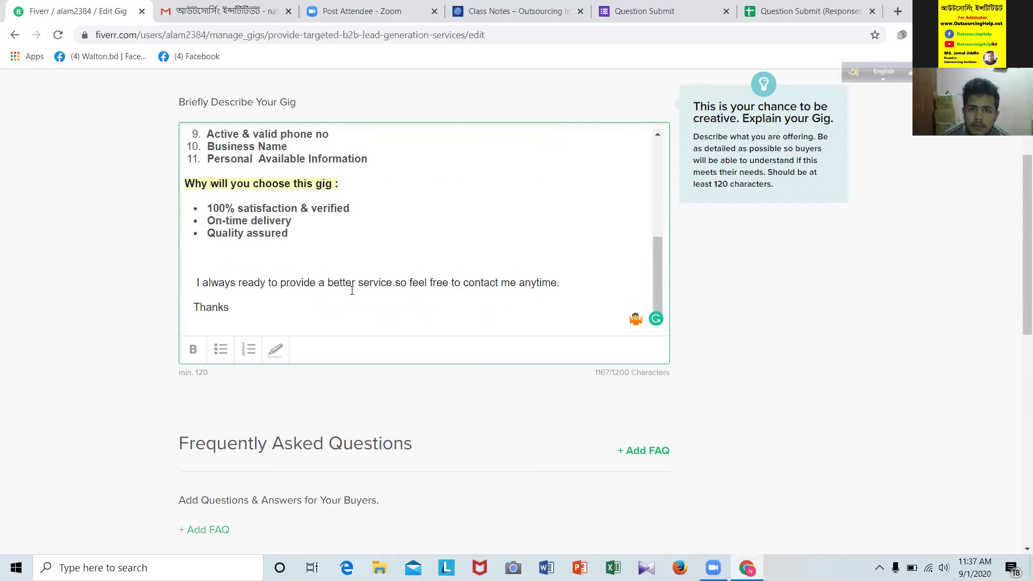
key("BackSpace")
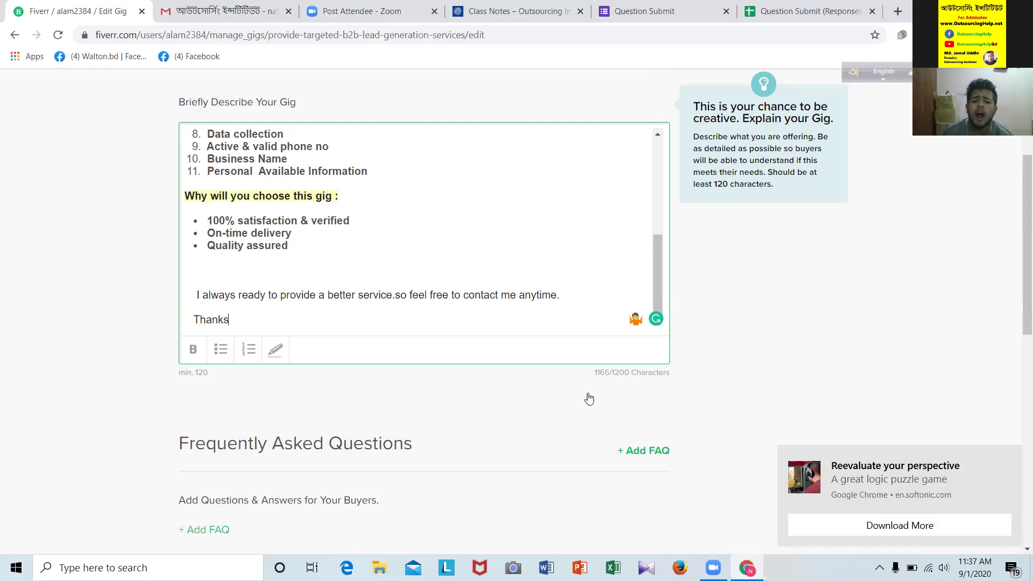
Review the trimmed 1166-character description, confirming it still ends with Thanks
scroll(586, 396, "down", 3)
scroll(583, 391, "down", 3)
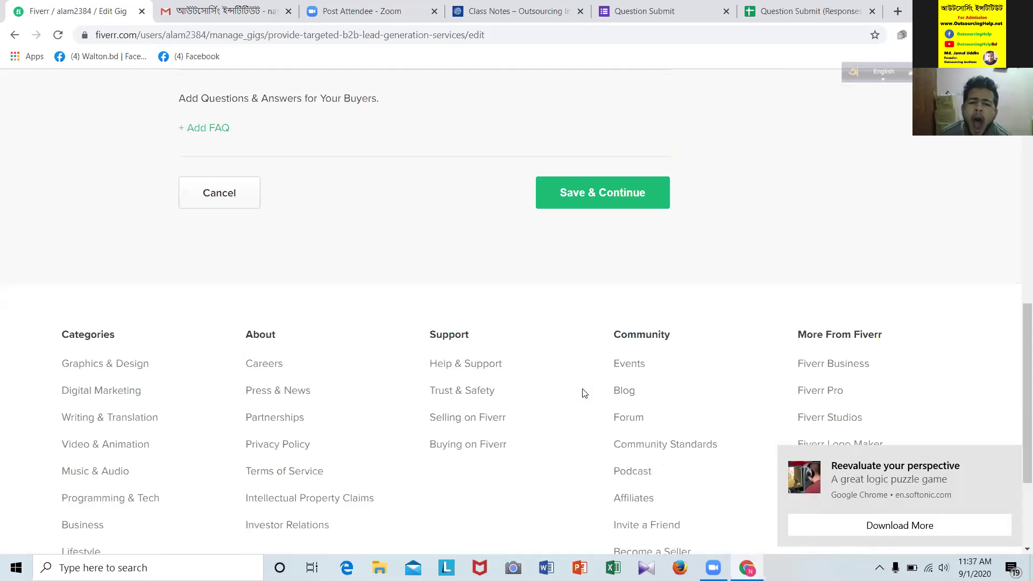
scroll(540, 133, "up", 3)
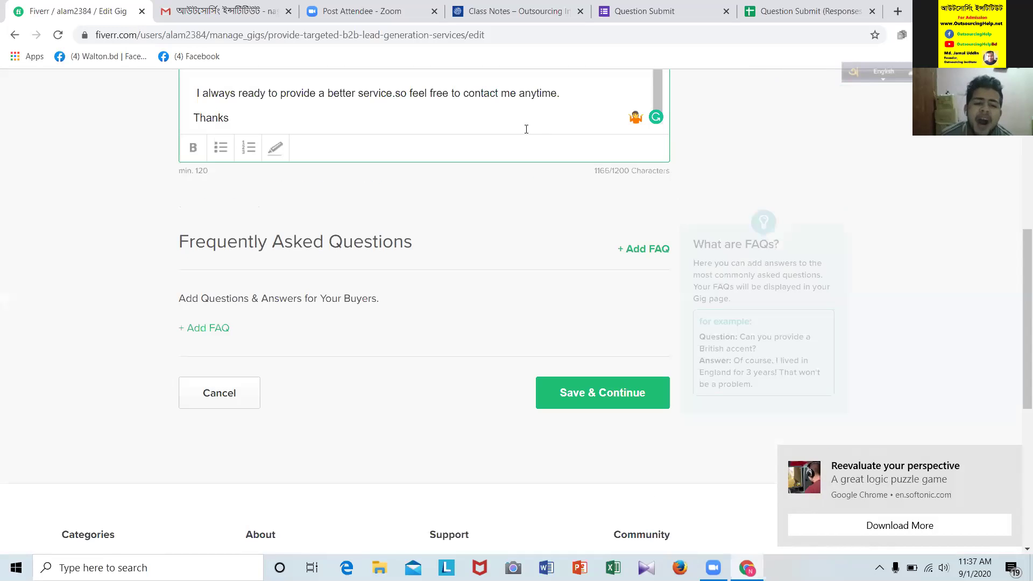
scroll(487, 122, "up", 2)
scroll(332, 141, "up", 1)
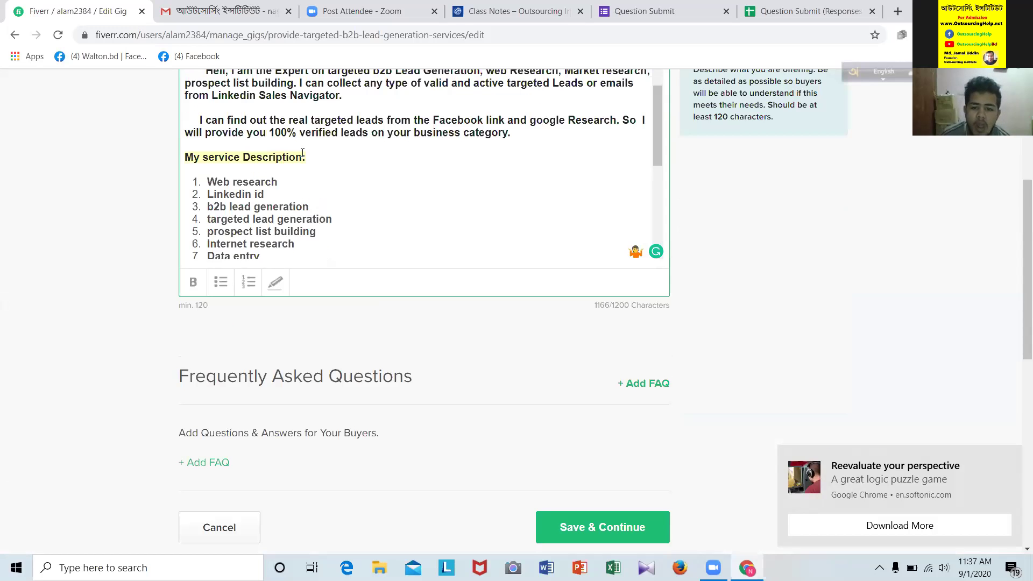
scroll(386, 109, "up", 1)
left_click(386, 104)
scroll(394, 102, "up", 3)
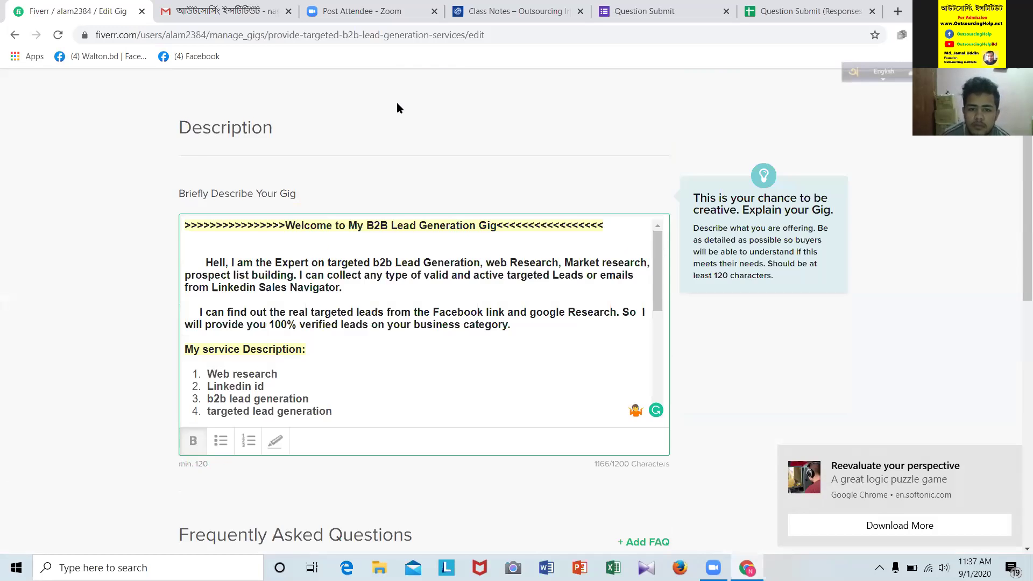
mouse_move(372, 284)
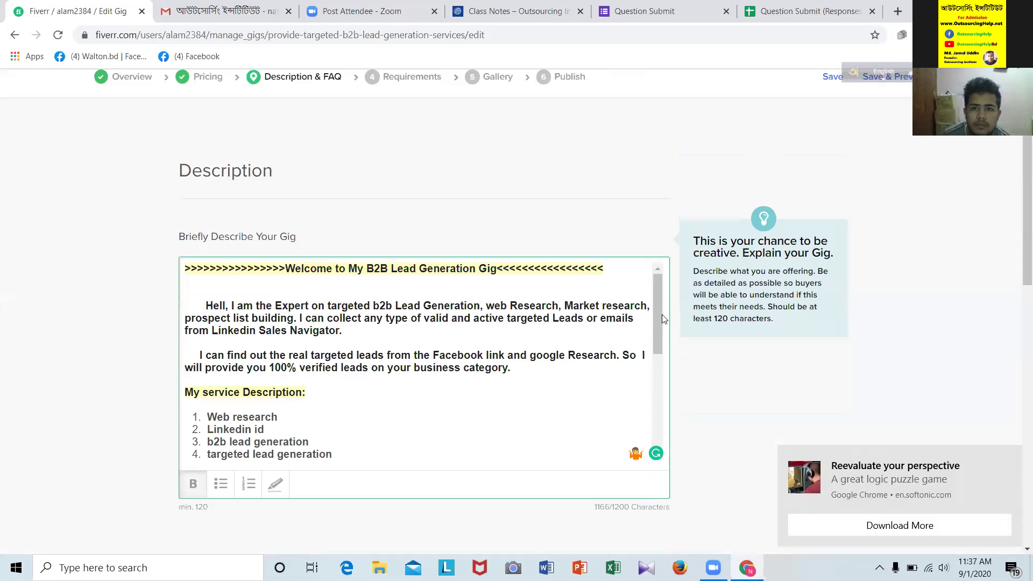
left_click_drag(656, 347, 650, 419)
scroll(488, 378, "down", 1)
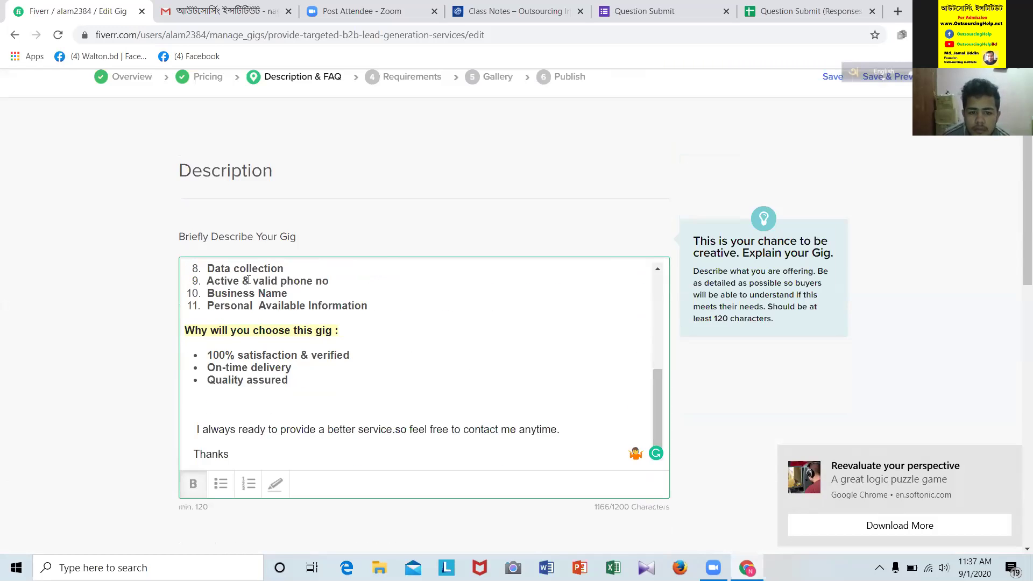
scroll(248, 280, "up", 5)
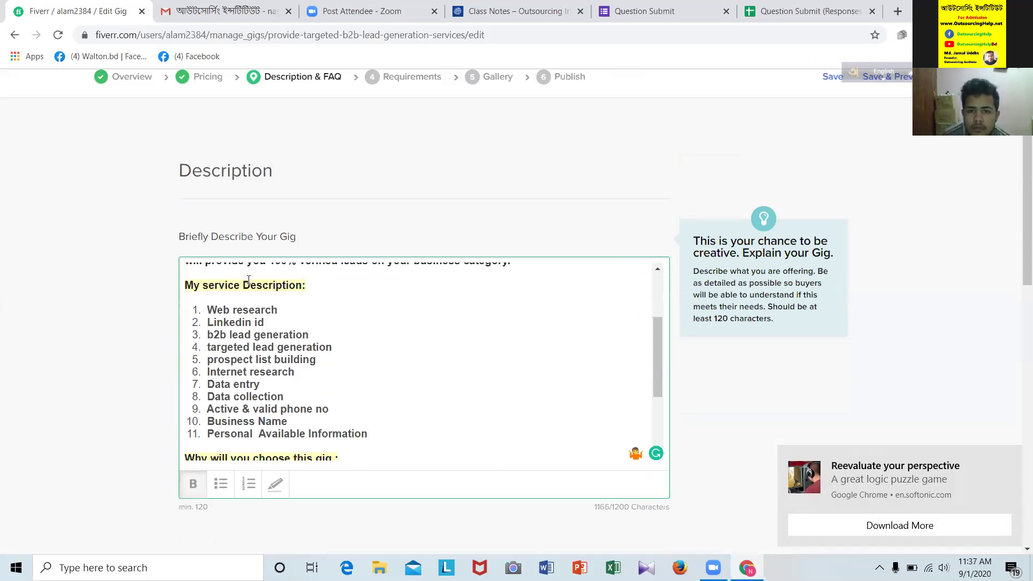
Capitalize the first letters of description list items 3, 4 and 5 to B, T and P
left_click(215, 340)
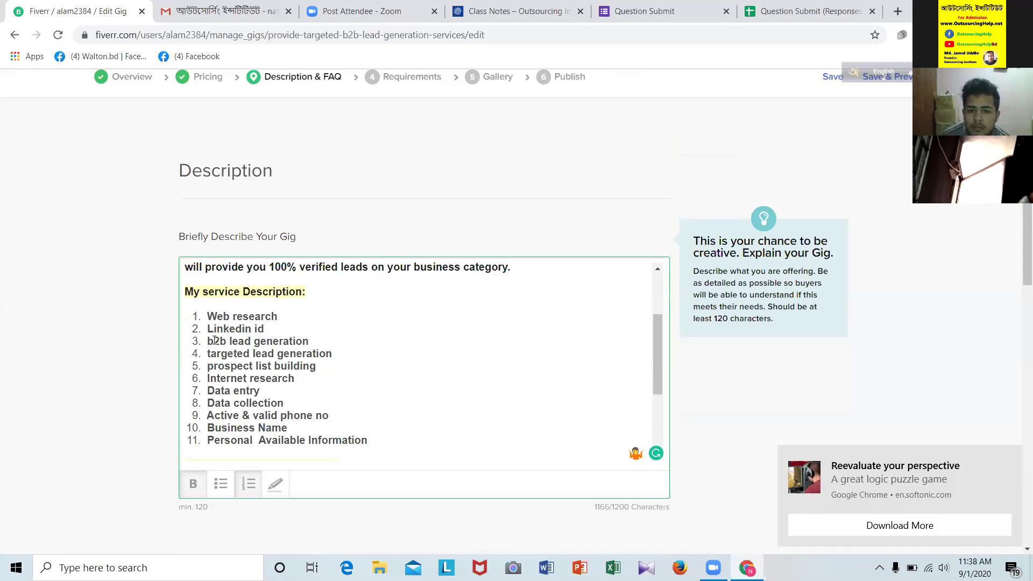
key("BackSpace")
type("B")
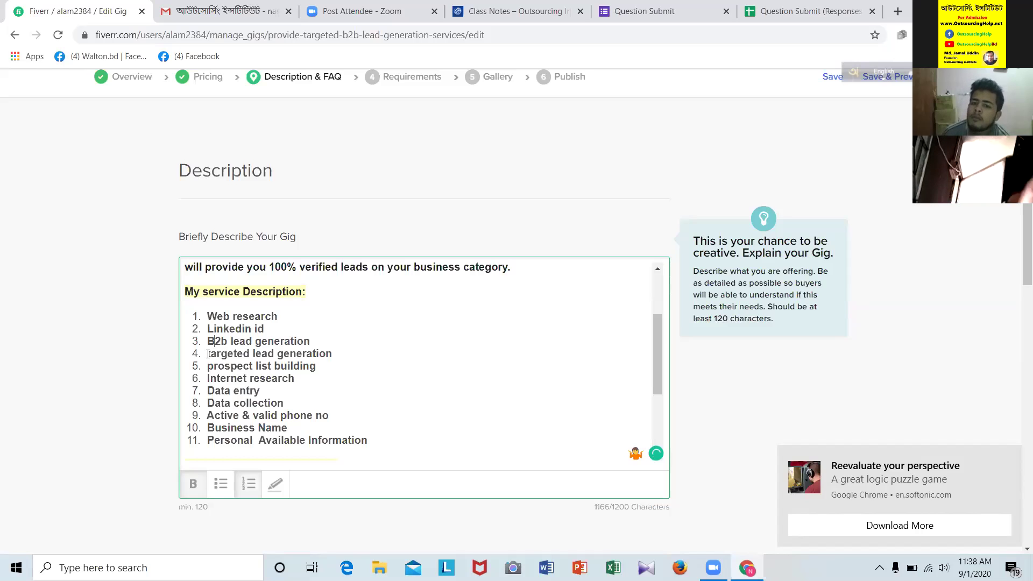
left_click(212, 351)
key("BackSpace")
type("T")
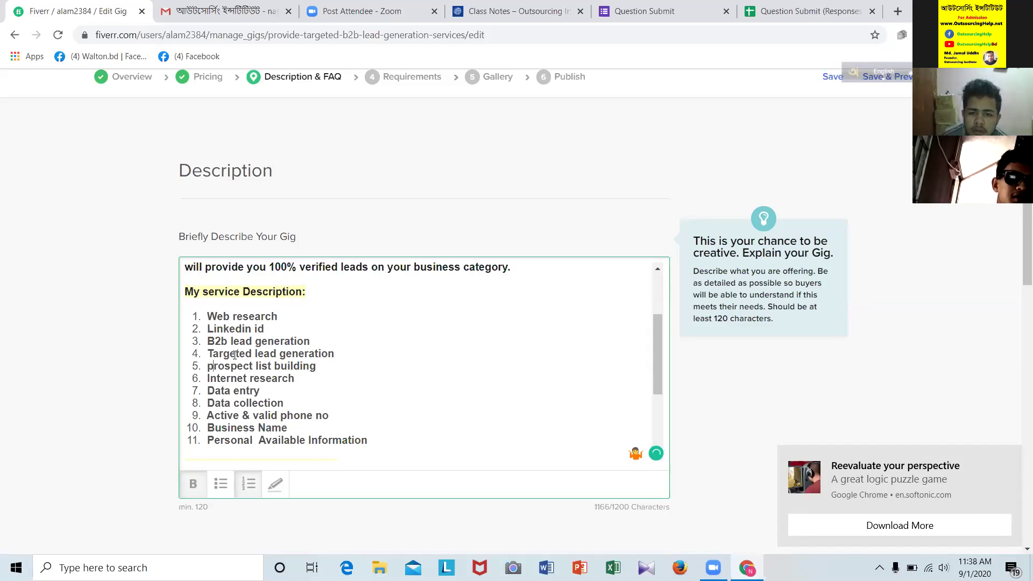
key("BackSpace")
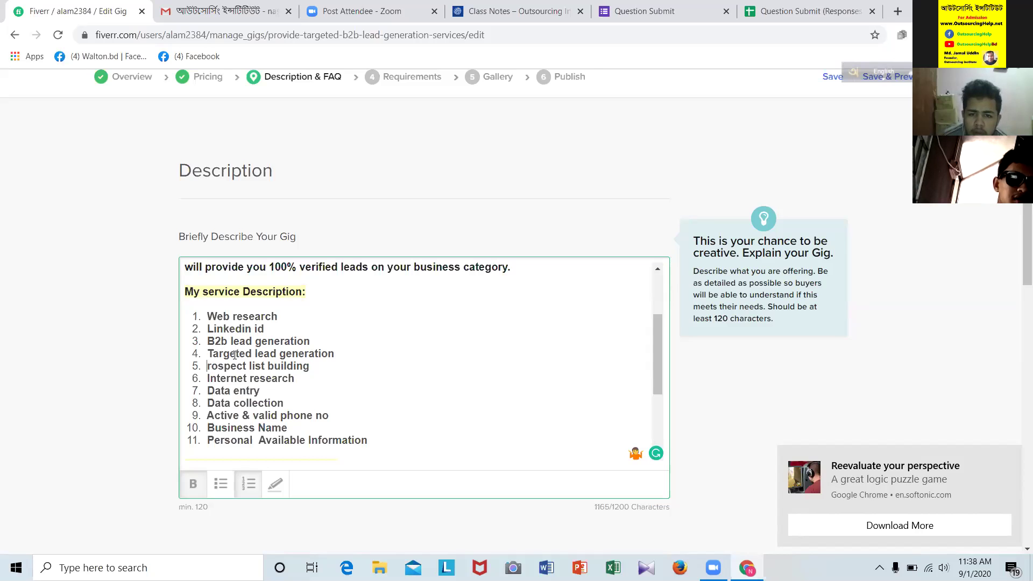
type("P")
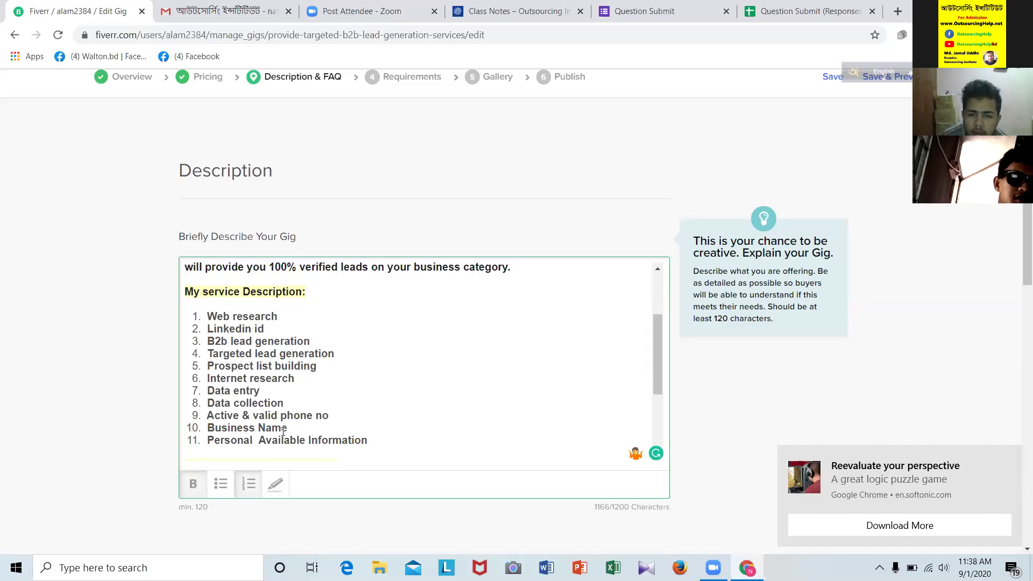
Check the 'b2b' wording in the first paragraph and list item 3
scroll(348, 423, "down", 3)
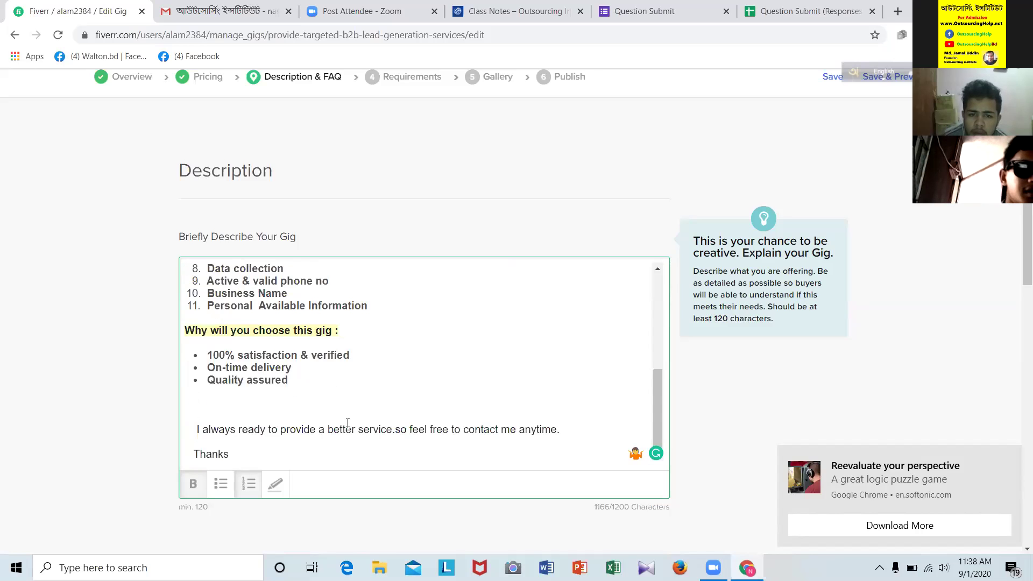
scroll(360, 401, "up", 4)
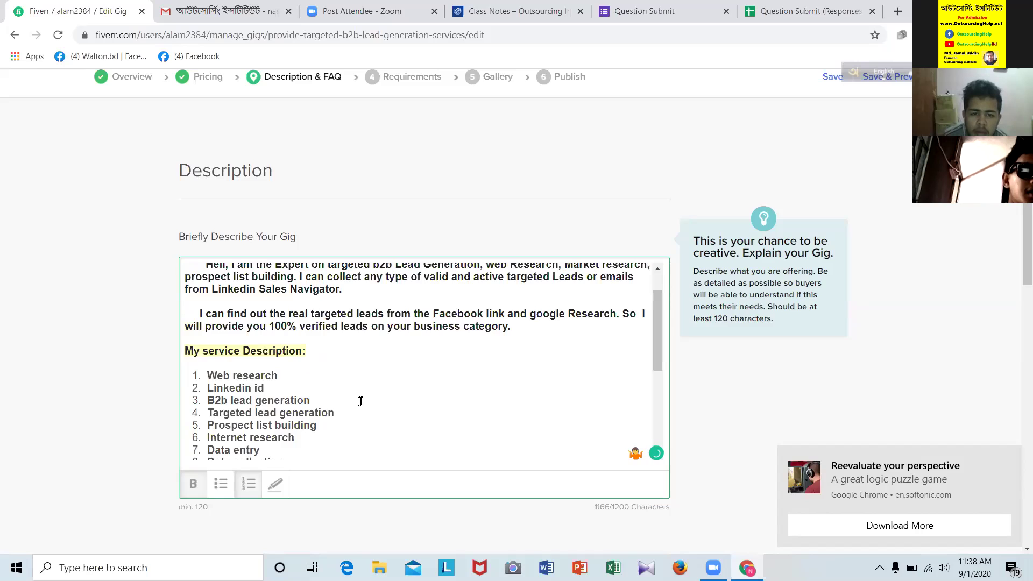
scroll(361, 401, "up", 1)
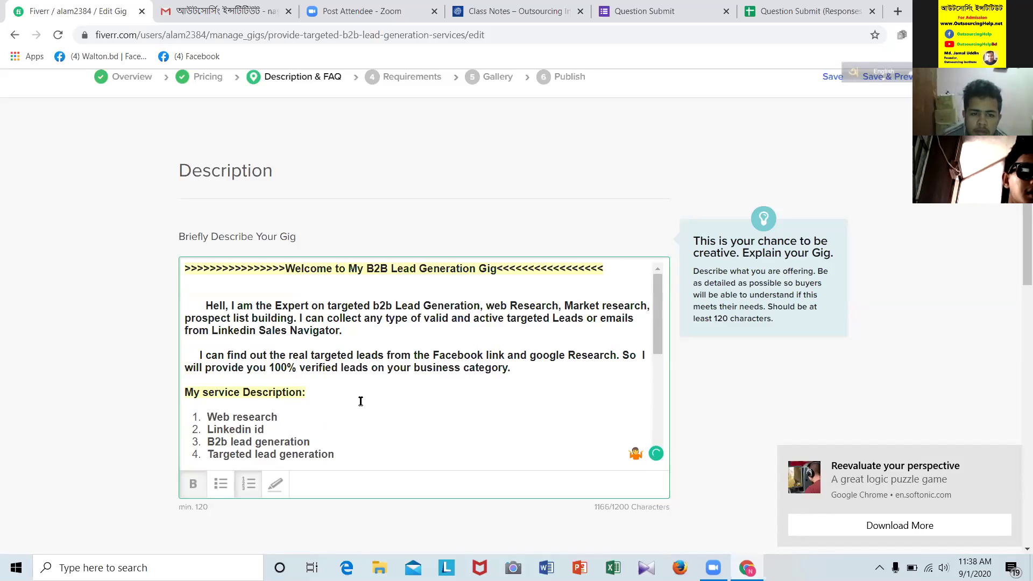
left_click(374, 306)
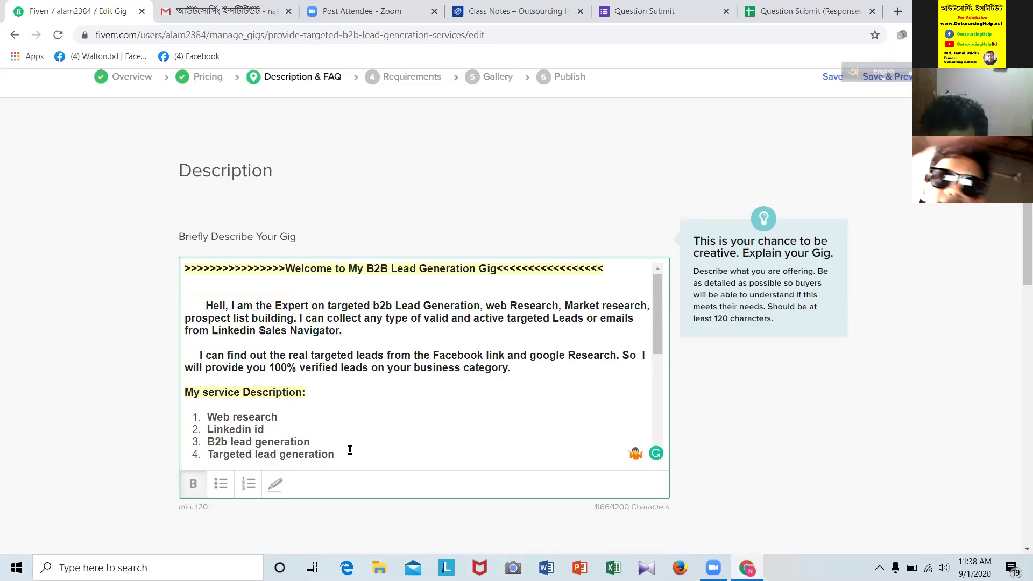
left_click(213, 442)
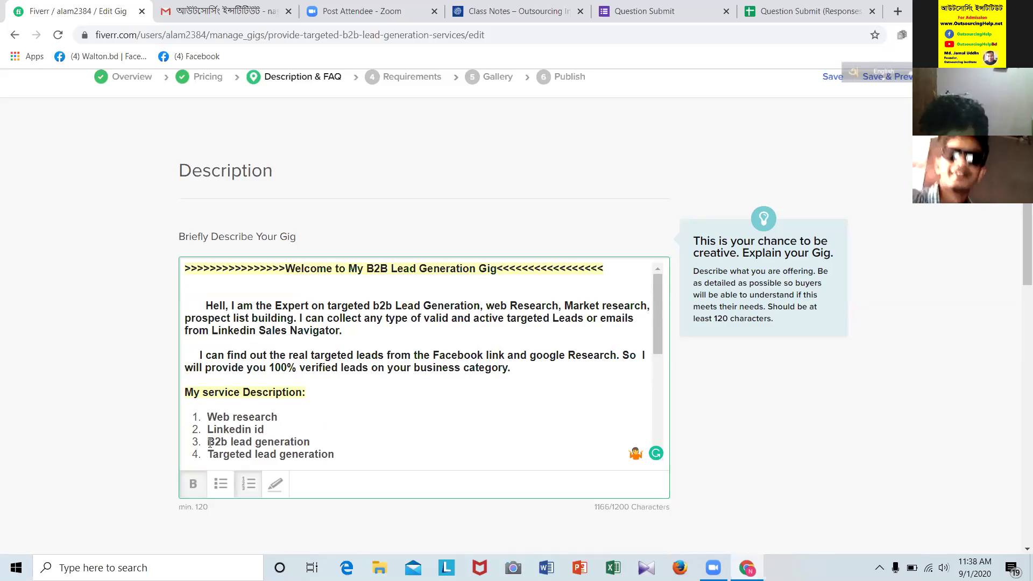
double_click(215, 442)
left_click_drag(269, 442, 268, 443)
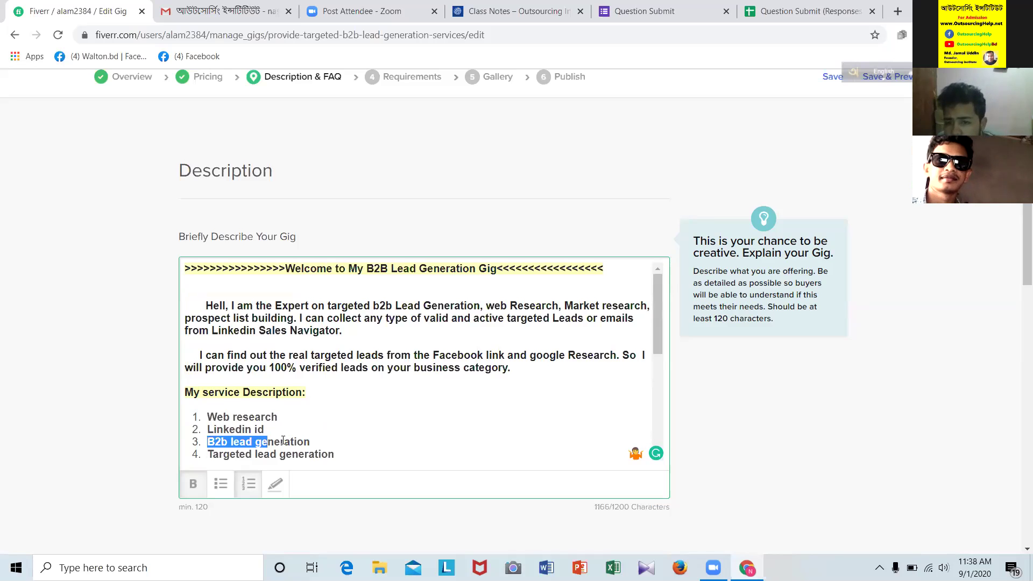
left_click(283, 441)
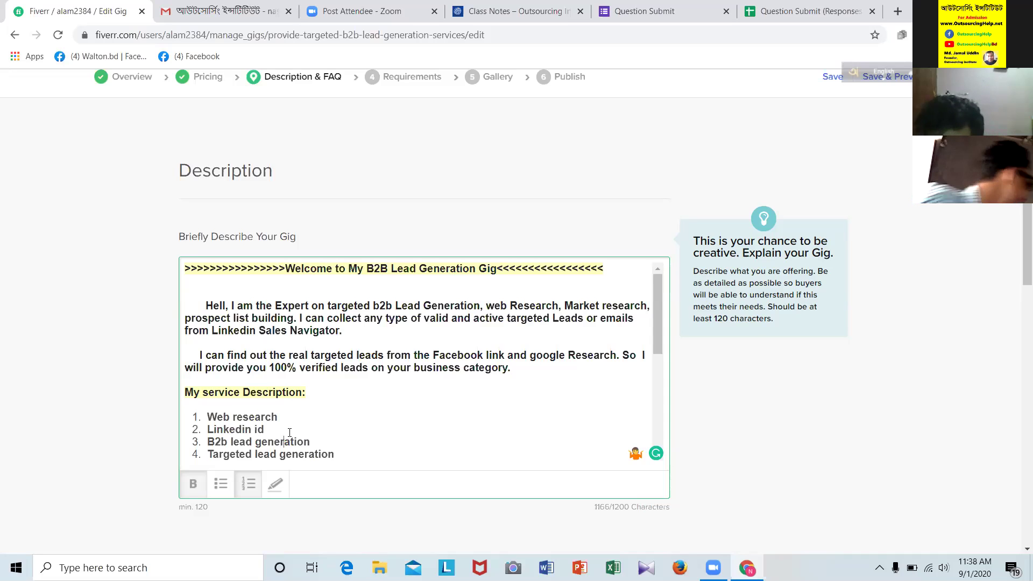
Save the completed description and FAQ step
scroll(285, 436, "down", 2)
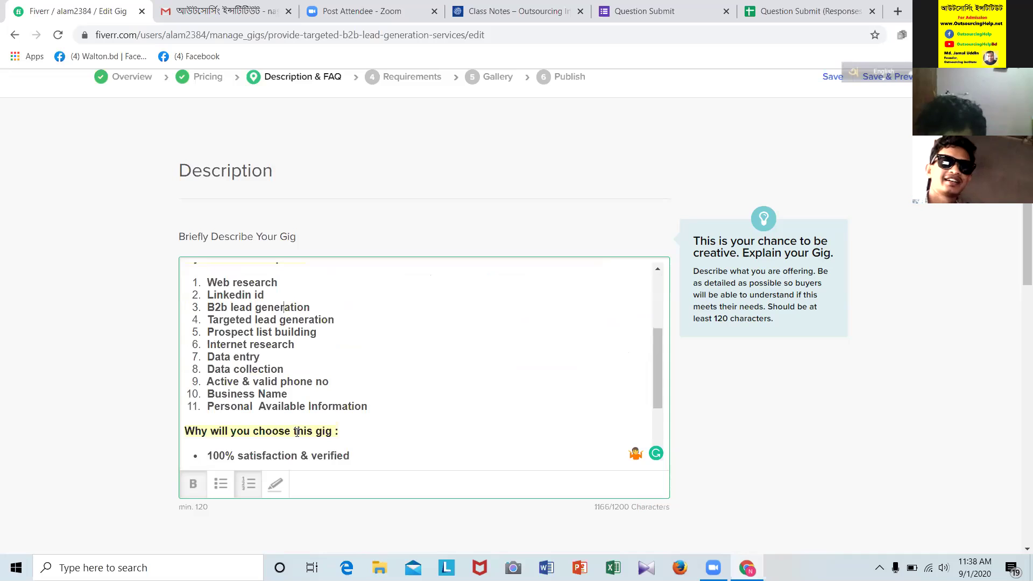
scroll(413, 431, "down", 1)
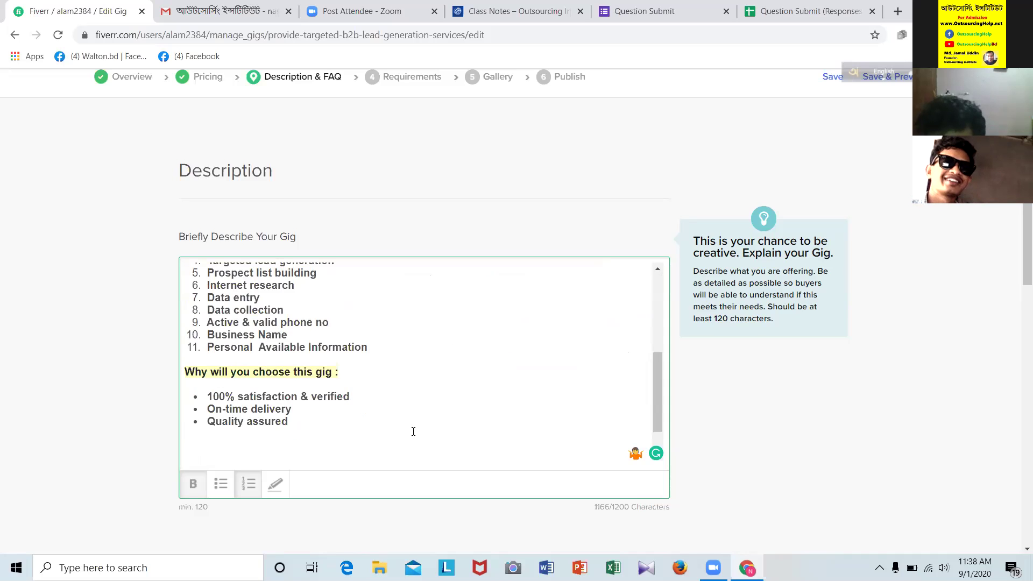
scroll(413, 431, "down", 1)
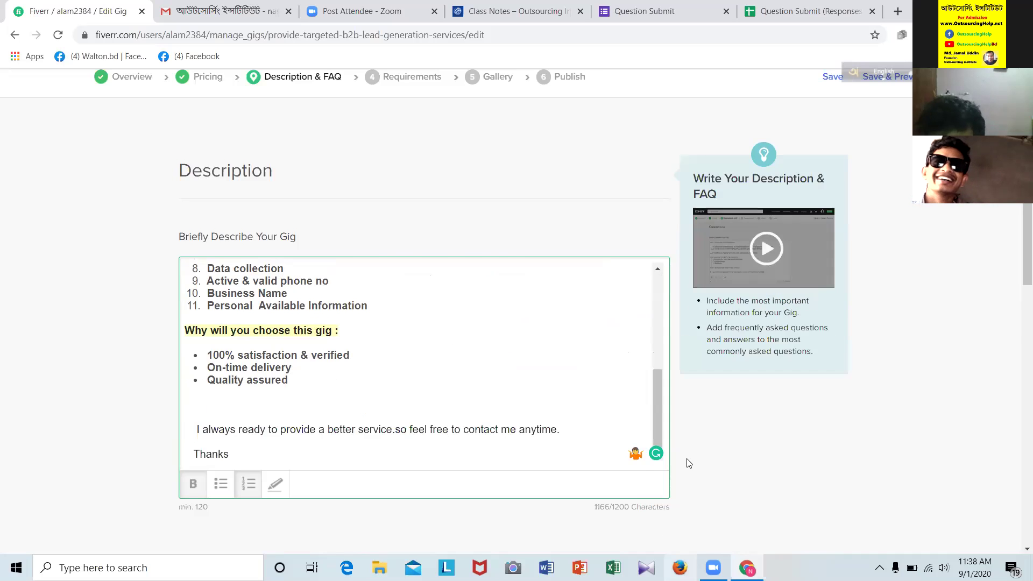
scroll(686, 461, "down", 5)
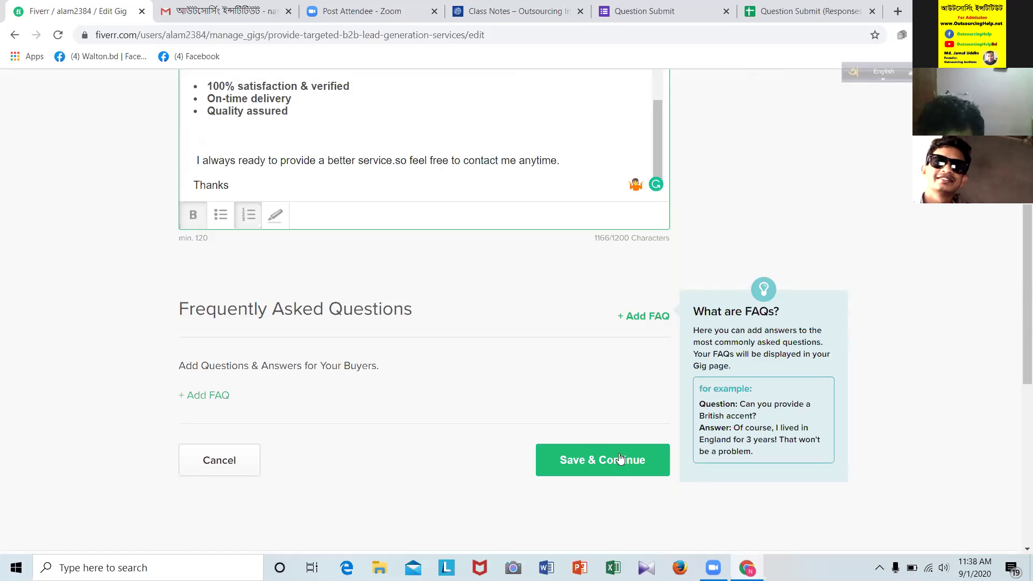
left_click(589, 455)
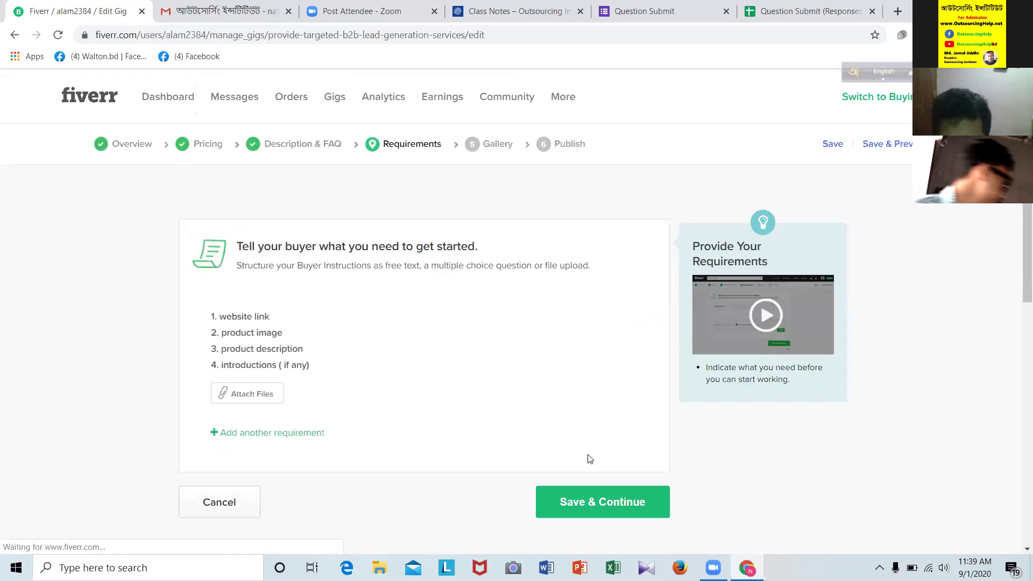
Save the buyer requirements and delete the orange primary photo from the gig gallery
left_click(586, 503)
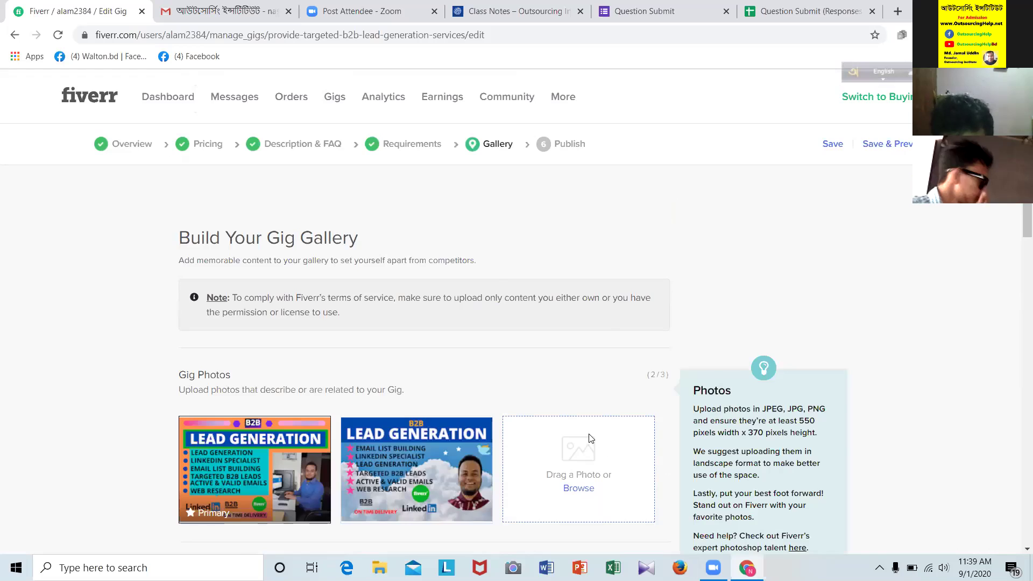
scroll(588, 435, "down", 3)
mouse_move(321, 252)
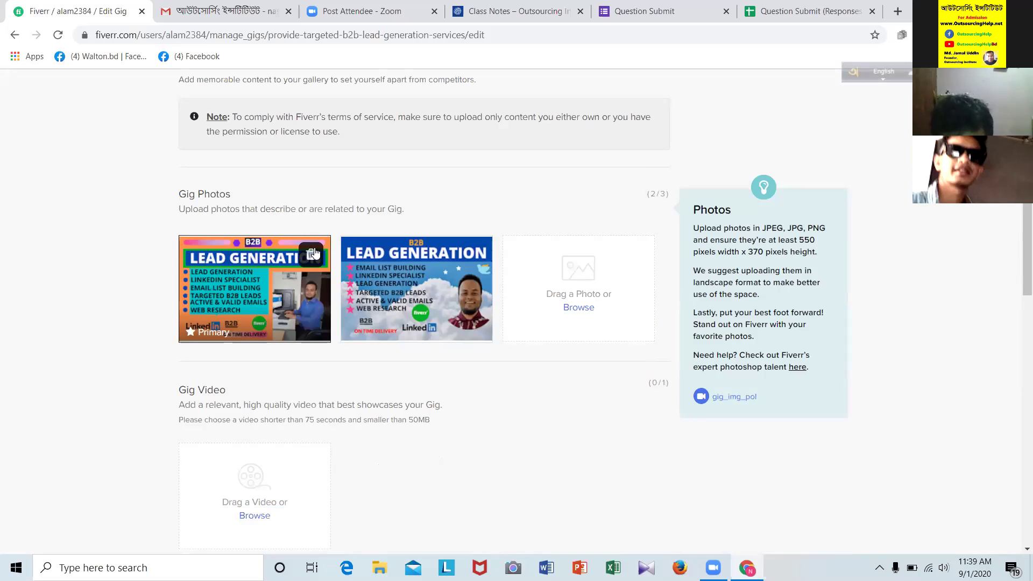
left_click(311, 253)
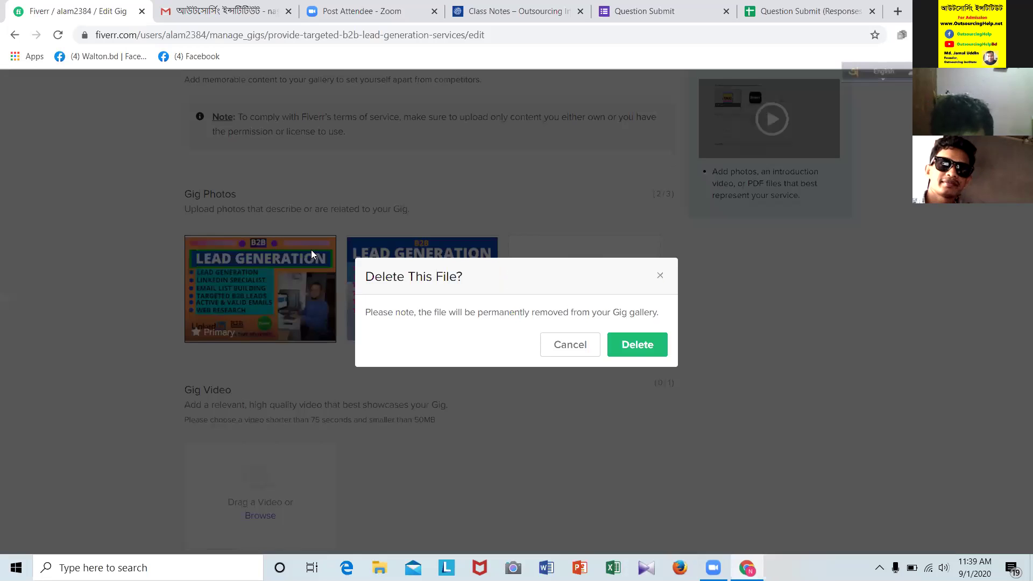
left_click(638, 347)
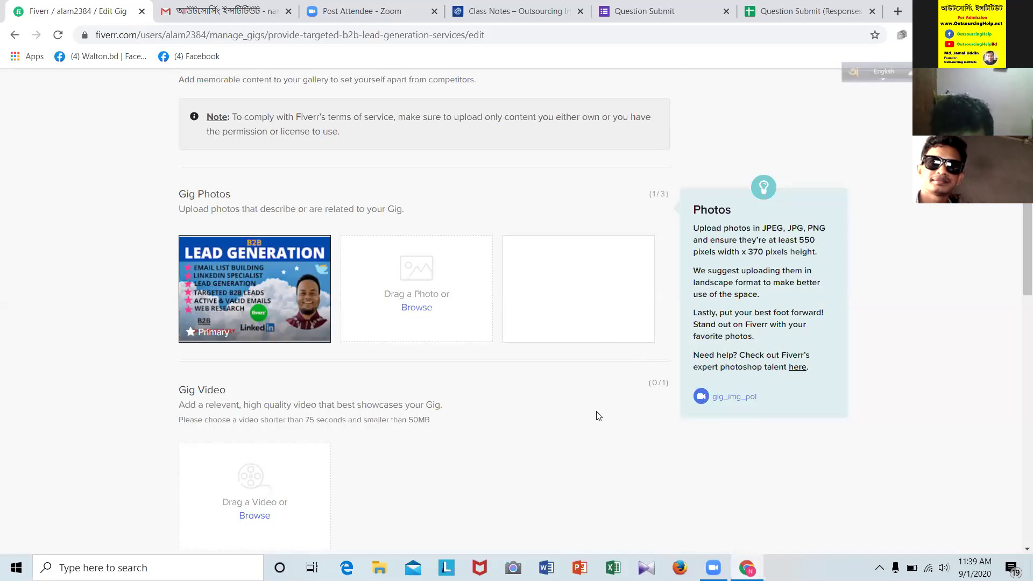
Save the gallery and continue to the Publish step
mouse_move(597, 417)
scroll(597, 417, "down", 1)
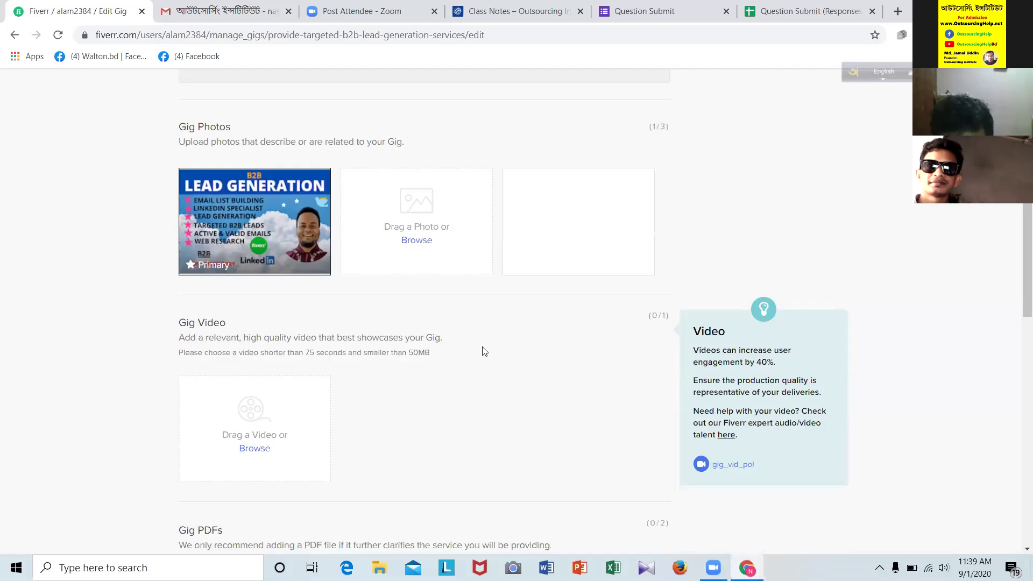
mouse_move(409, 226)
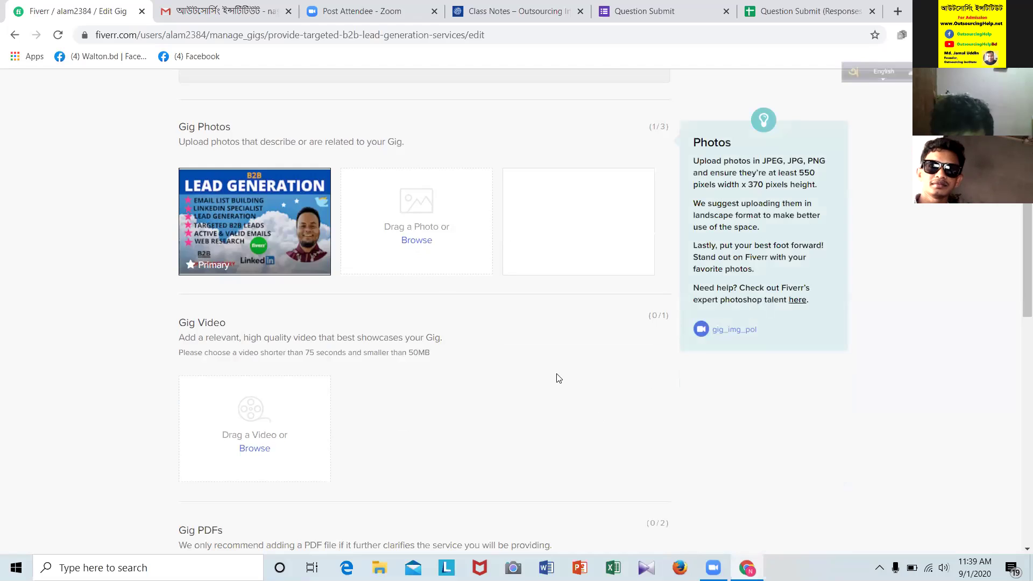
mouse_move(566, 418)
scroll(570, 419, "down", 4)
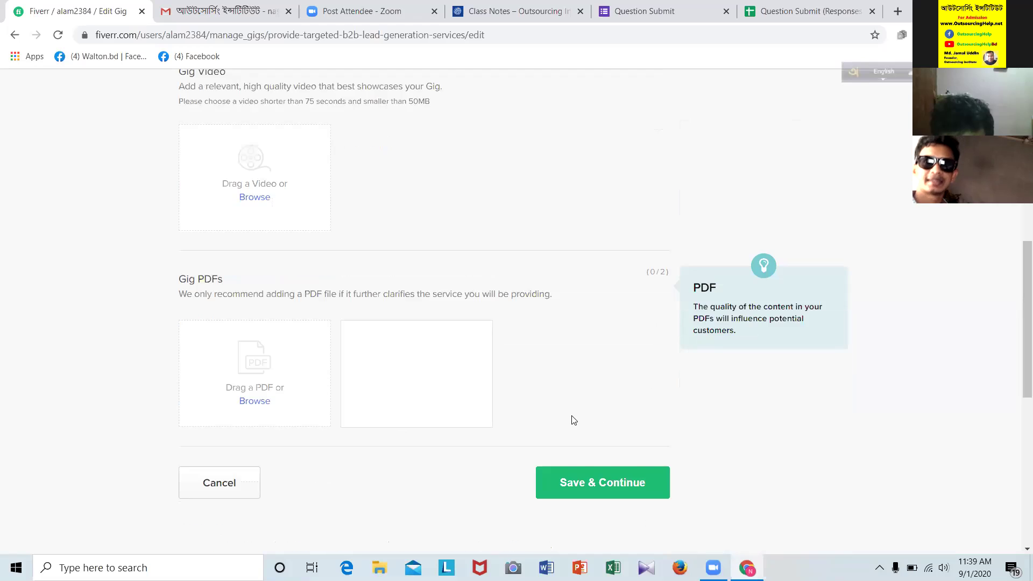
left_click(606, 463)
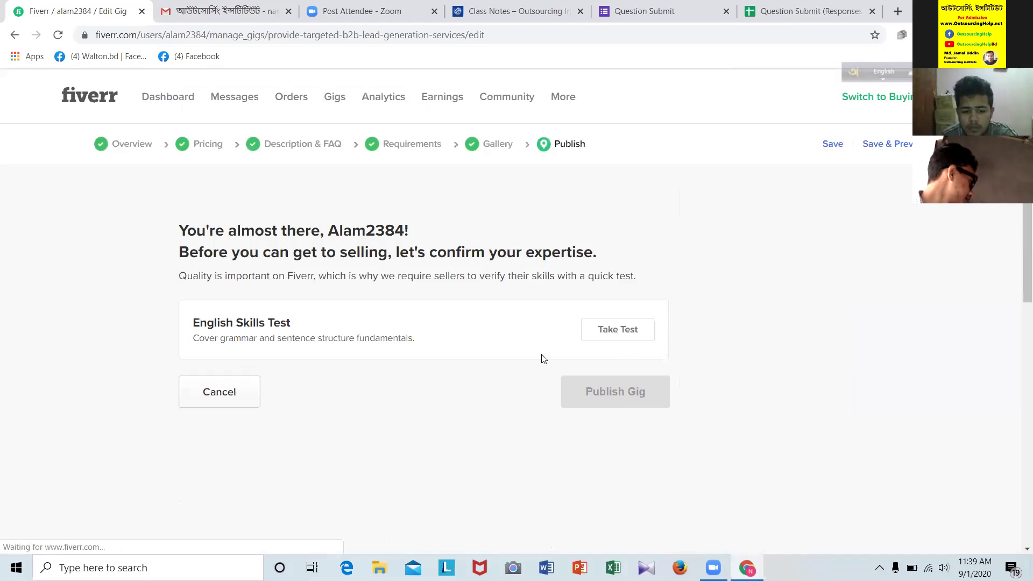
Change the gig category to Digital Marketing > Web Traffic on Overview and save it
left_click(124, 143)
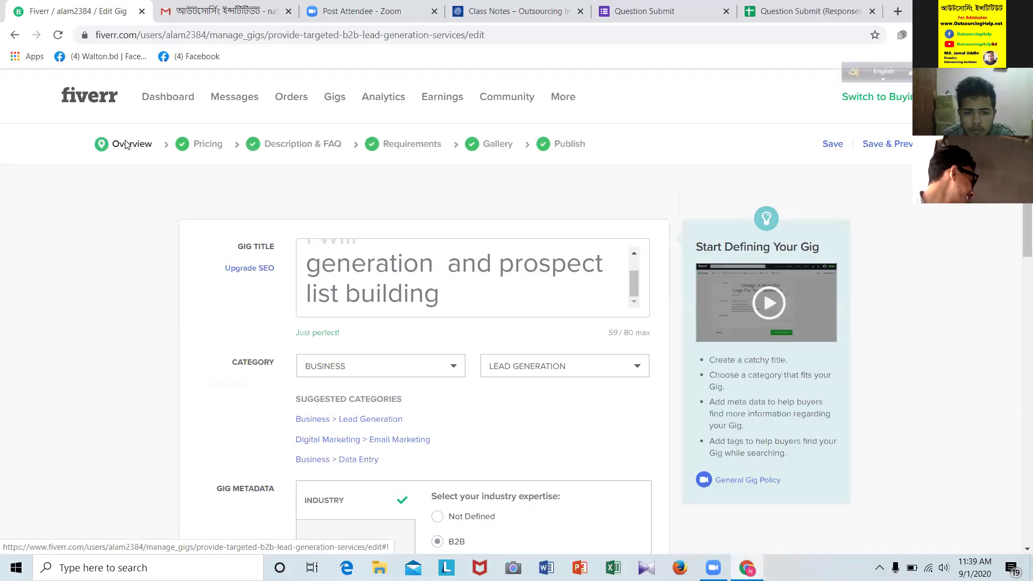
left_click(399, 371)
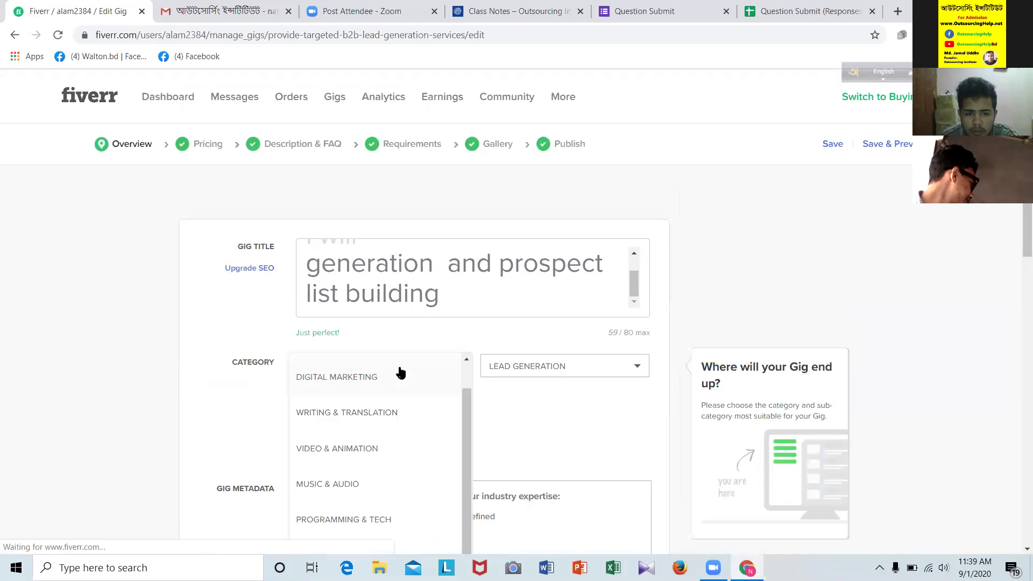
left_click(353, 376)
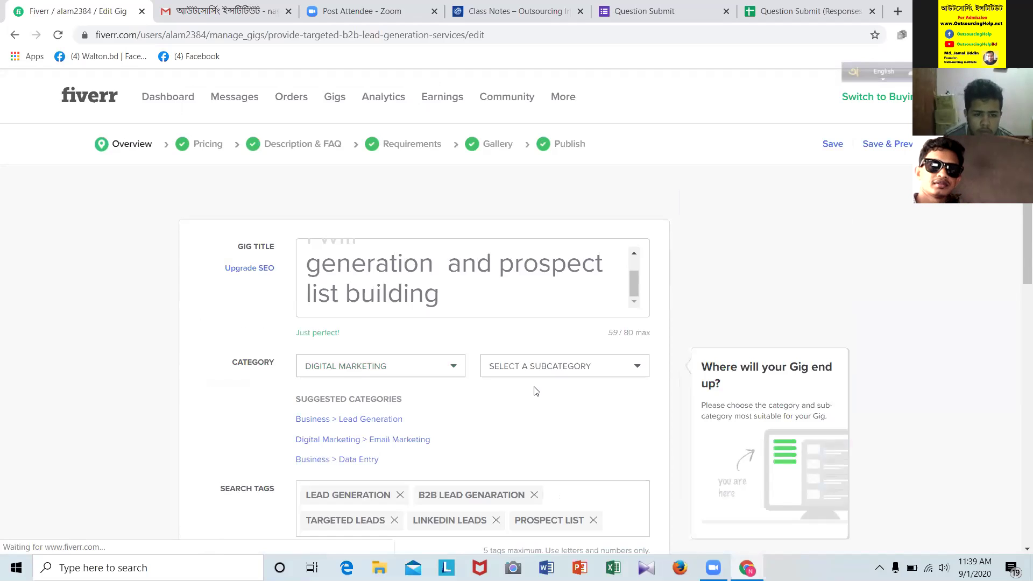
left_click(550, 370)
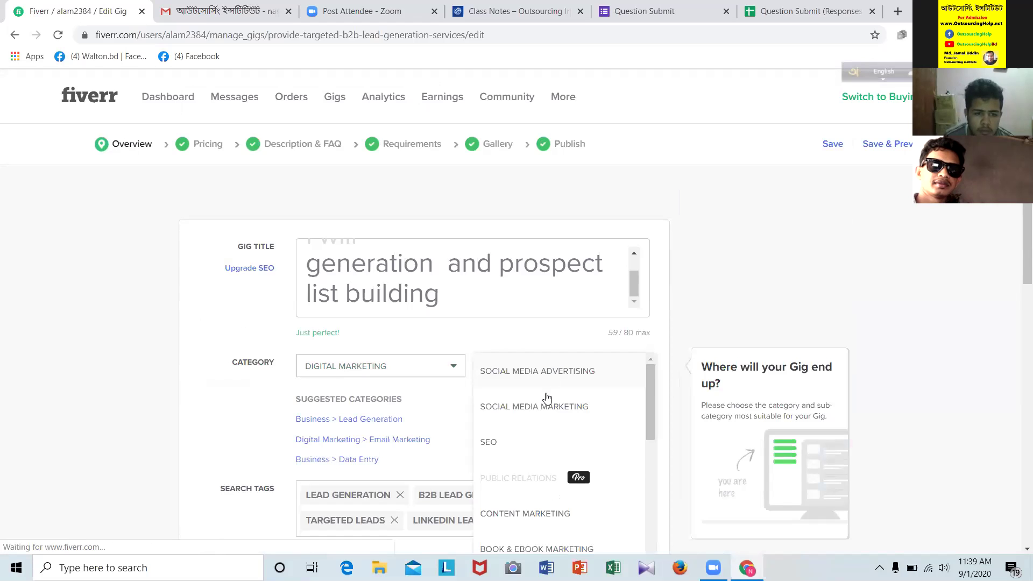
scroll(532, 449, "down", 5)
scroll(532, 450, "down", 5)
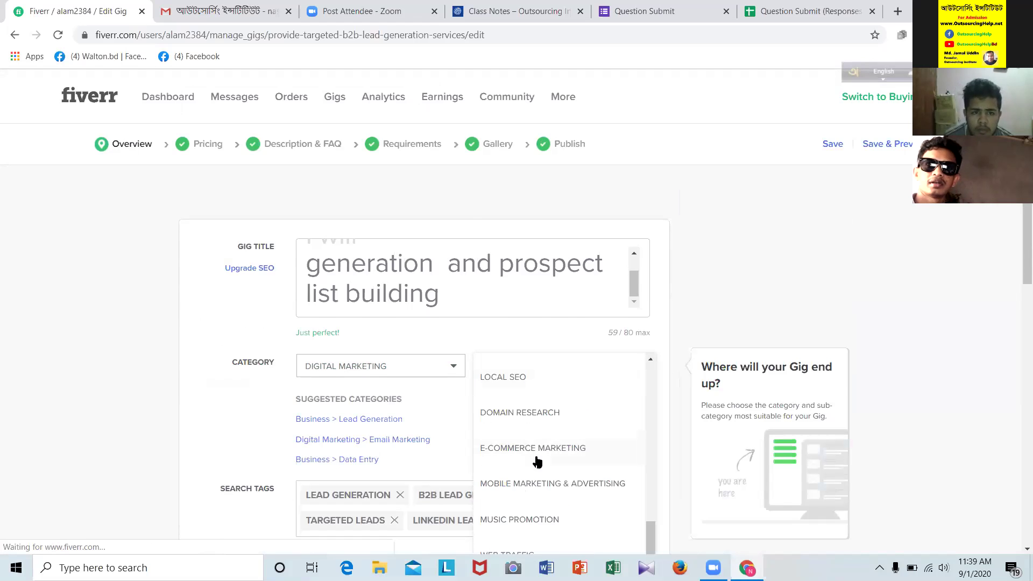
scroll(537, 464, "down", 2)
scroll(543, 468, "down", 1)
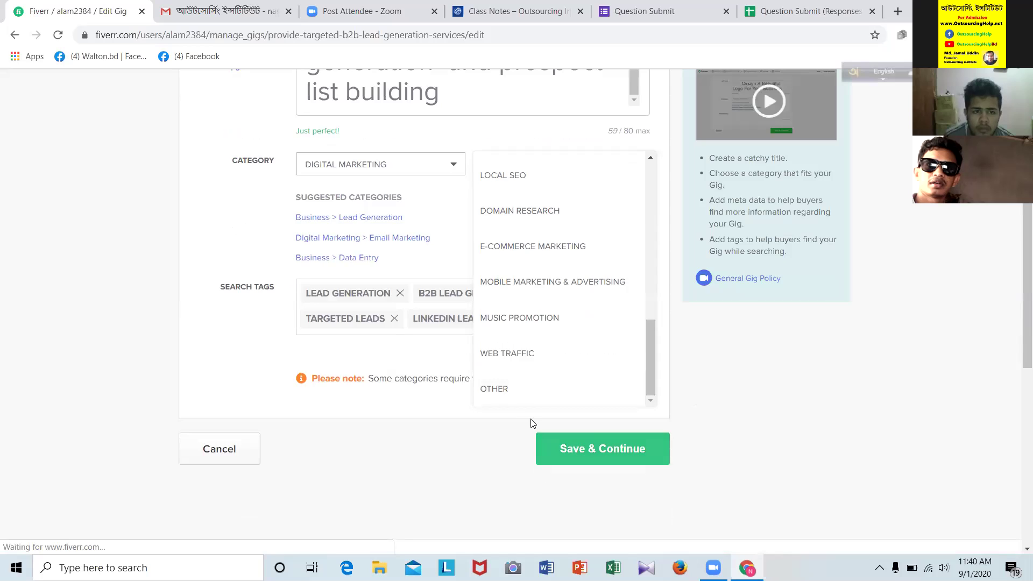
left_click(509, 351)
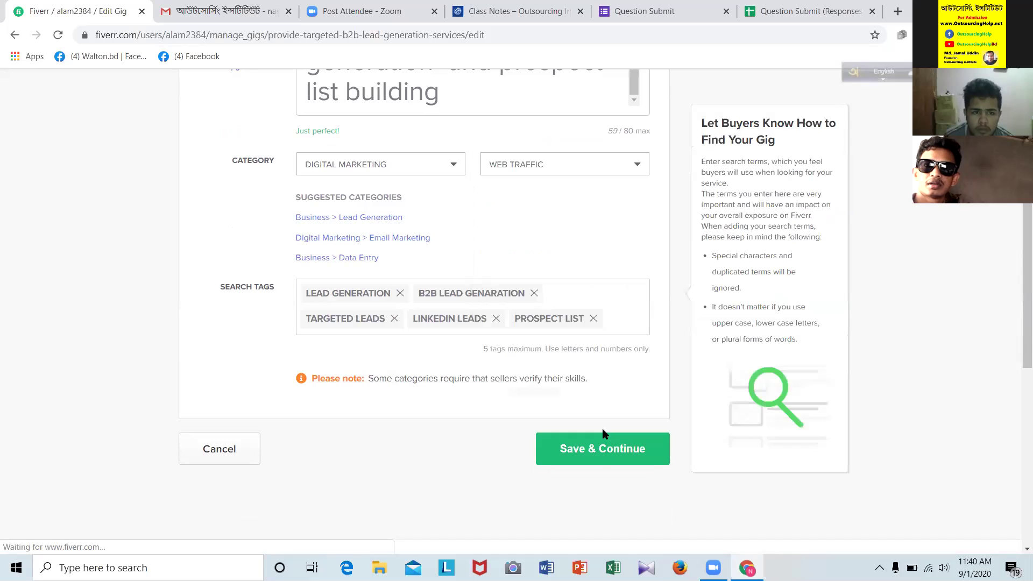
left_click(602, 450)
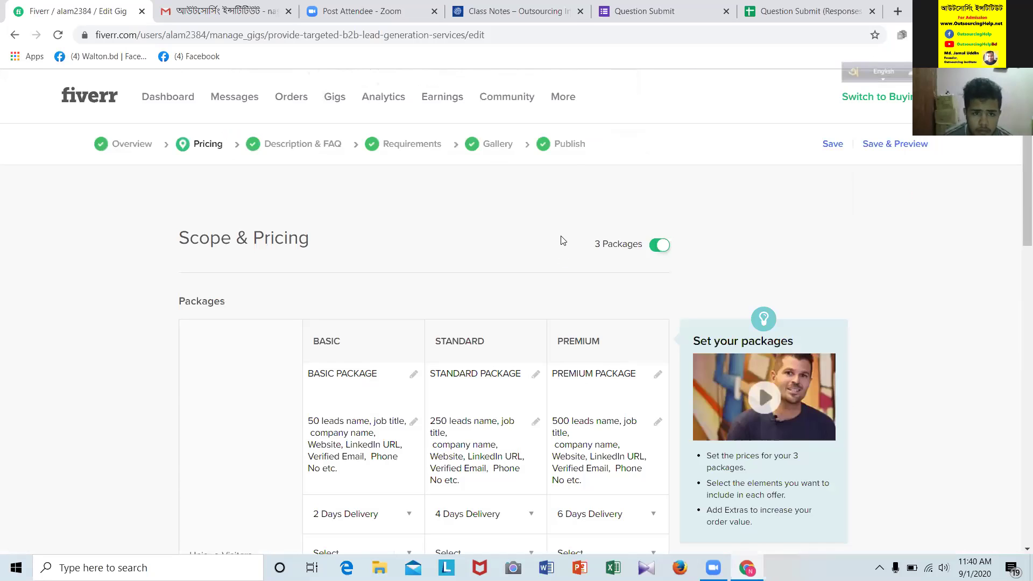
Try publishing the gig from the Publish step, then return to Overview after it fails to save
left_click(562, 145)
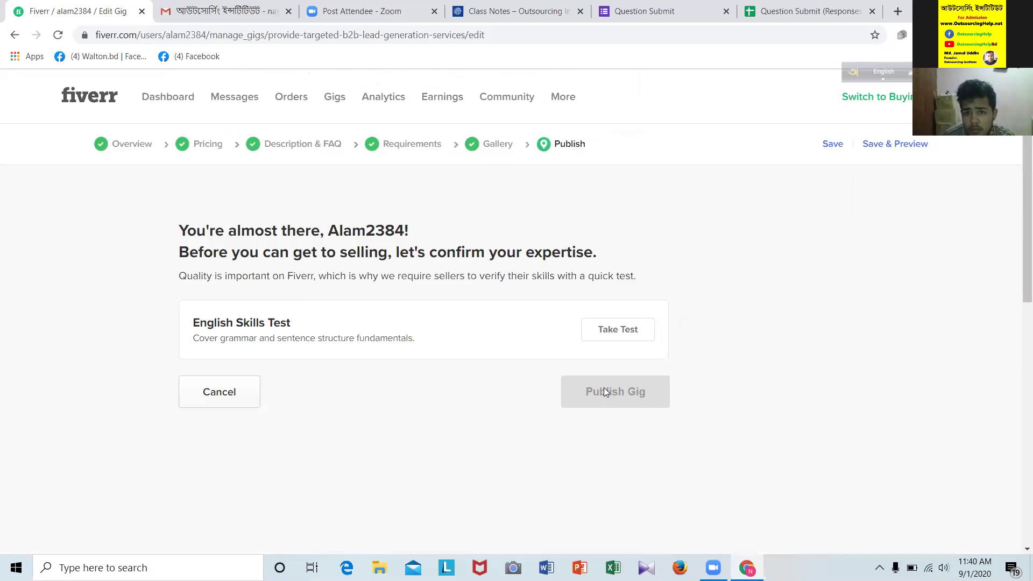
left_click(569, 145)
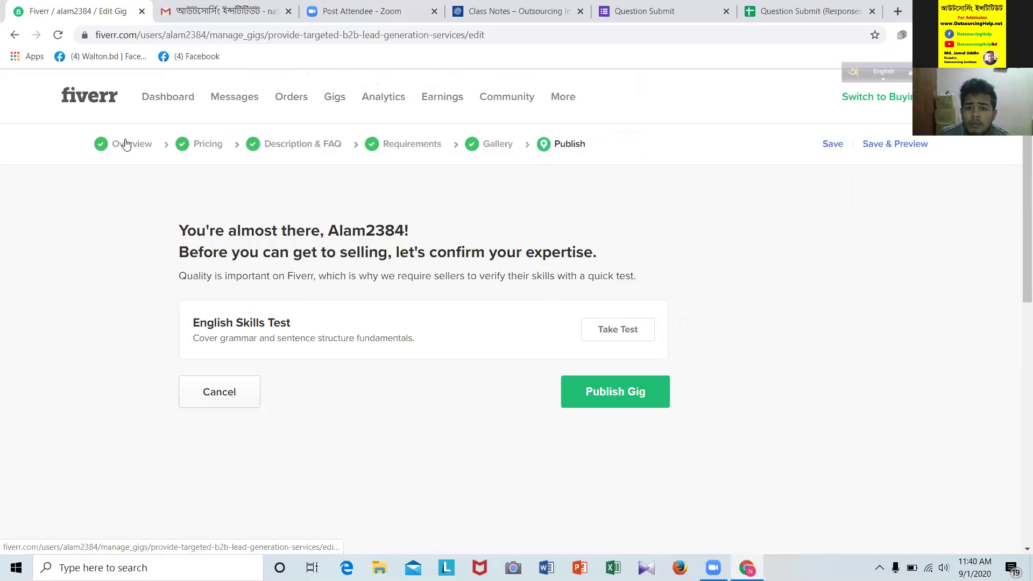
left_click(610, 383)
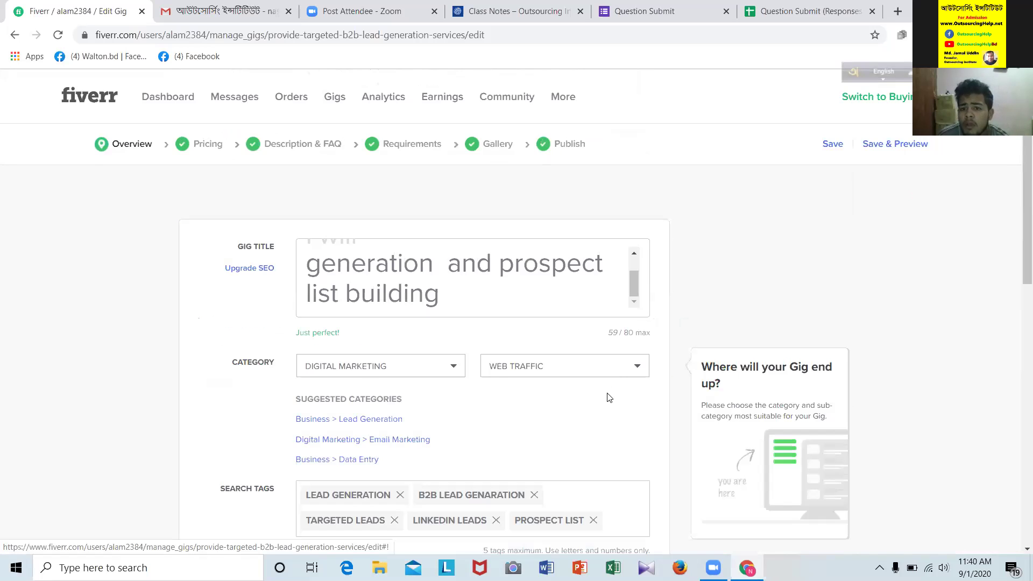
left_click(565, 146)
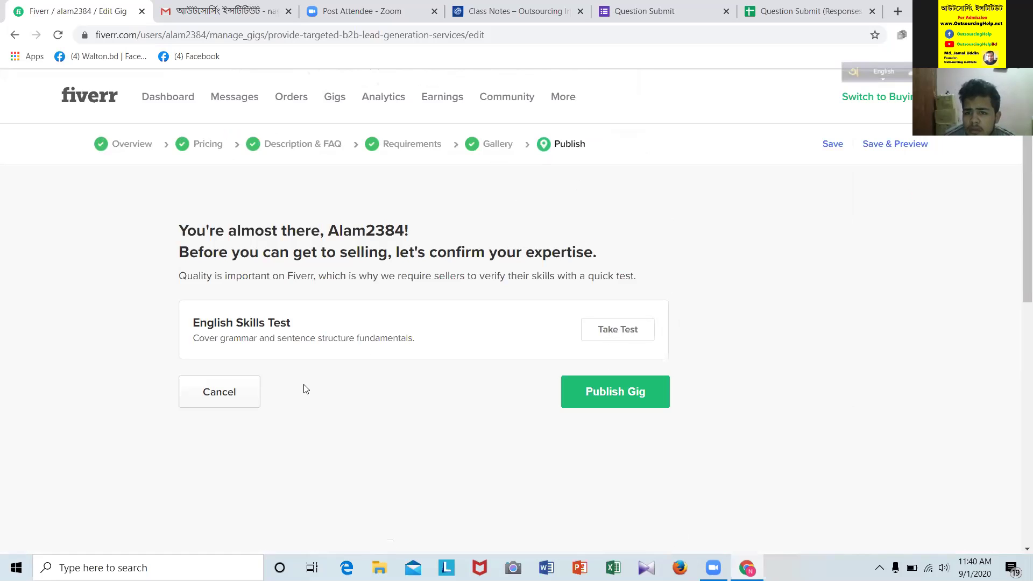
left_click(604, 397)
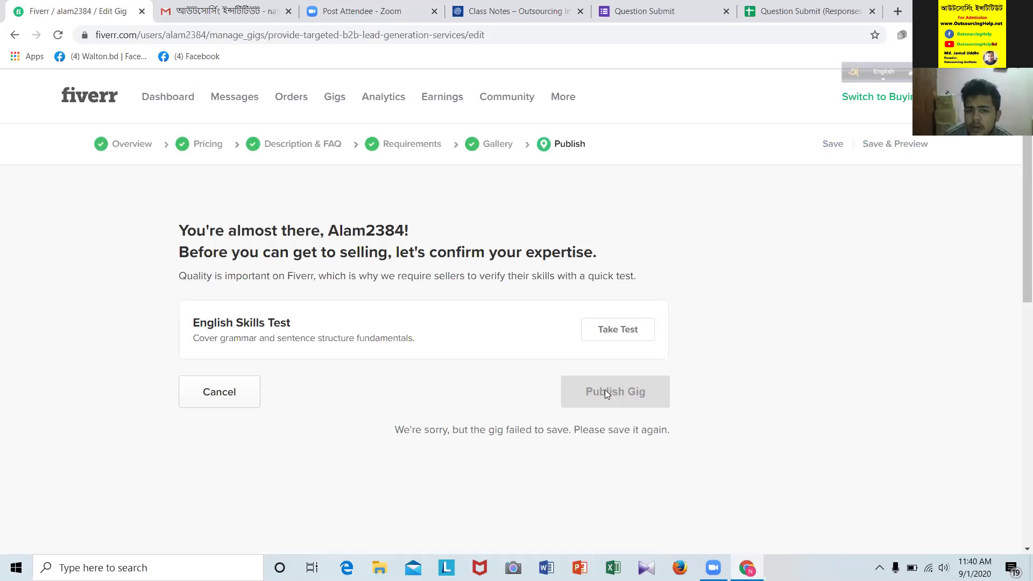
left_click(126, 150)
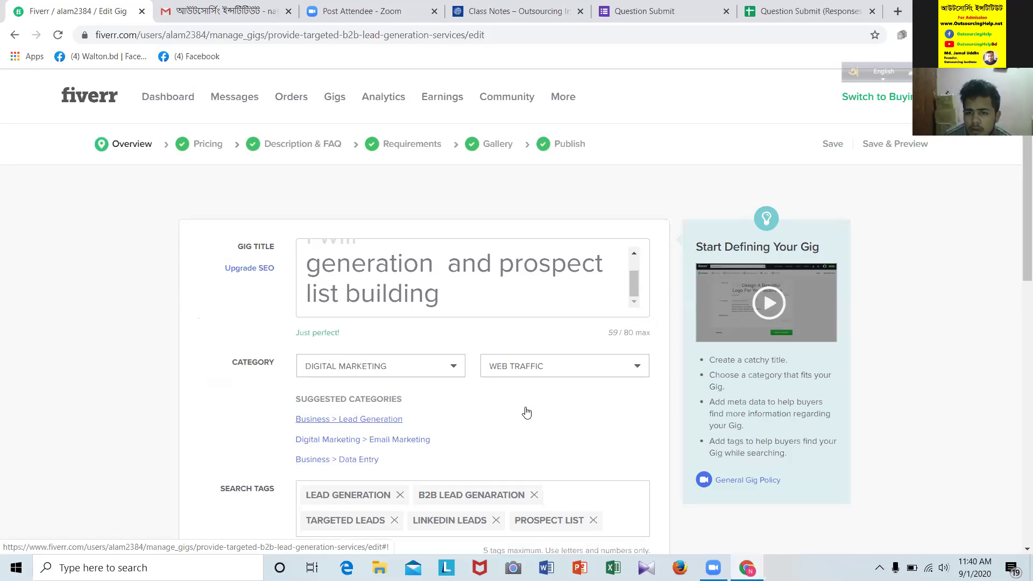
Set the gig category to Business > Lead Generation with B2B industry expertise
left_click(585, 261)
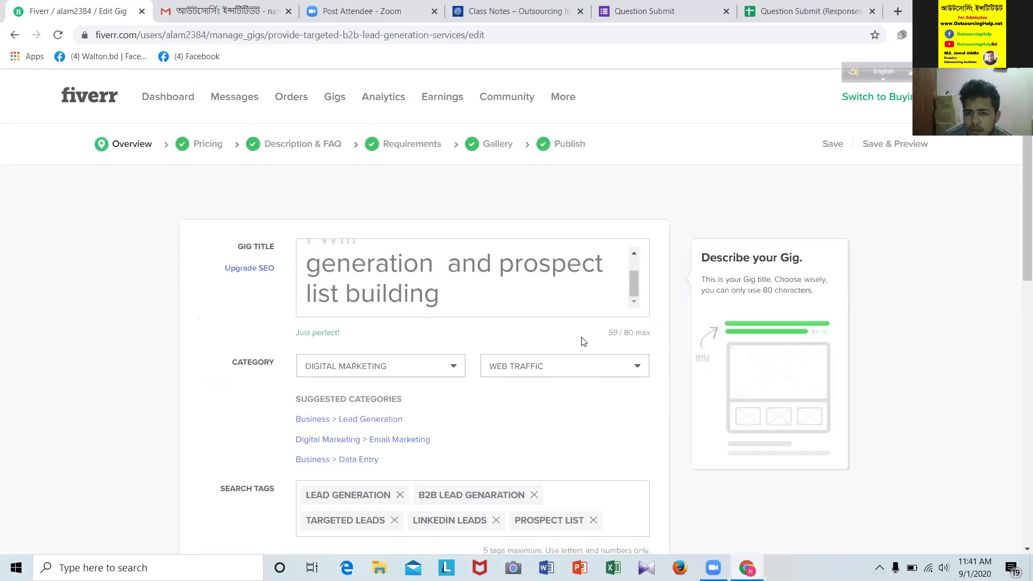
left_click(584, 368)
left_click(602, 196)
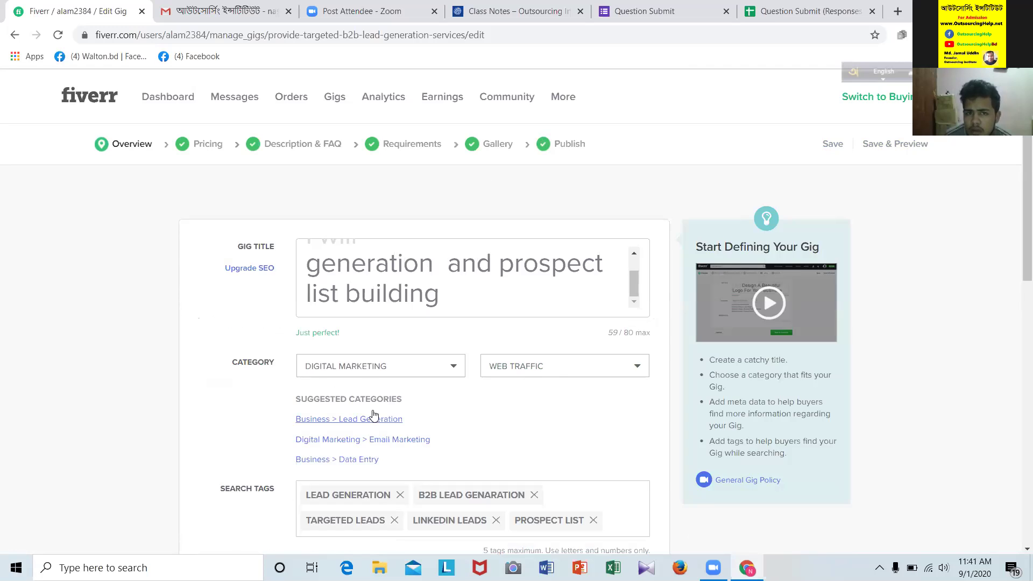
left_click(530, 421)
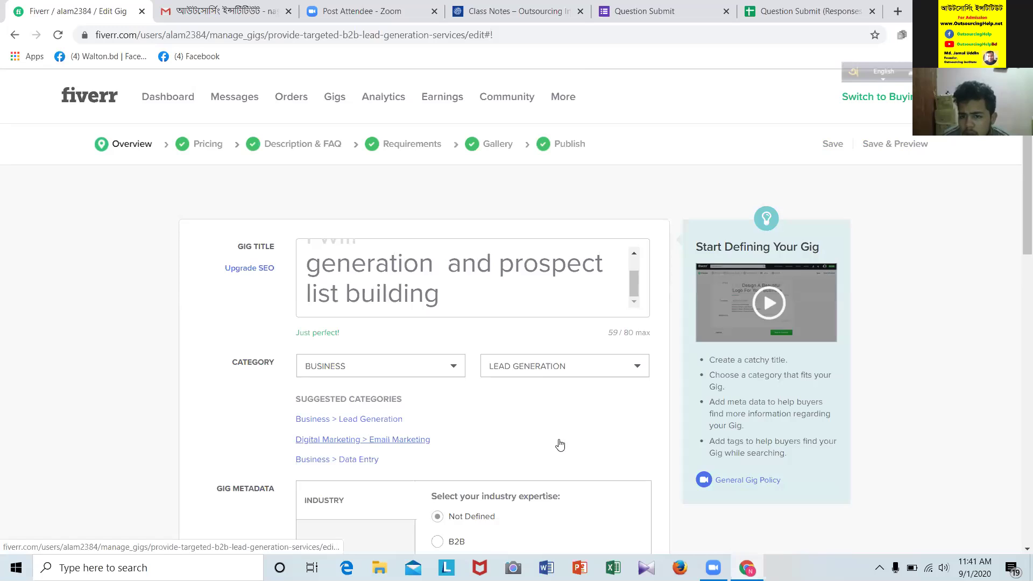
scroll(511, 468, "down", 1)
left_click(436, 476)
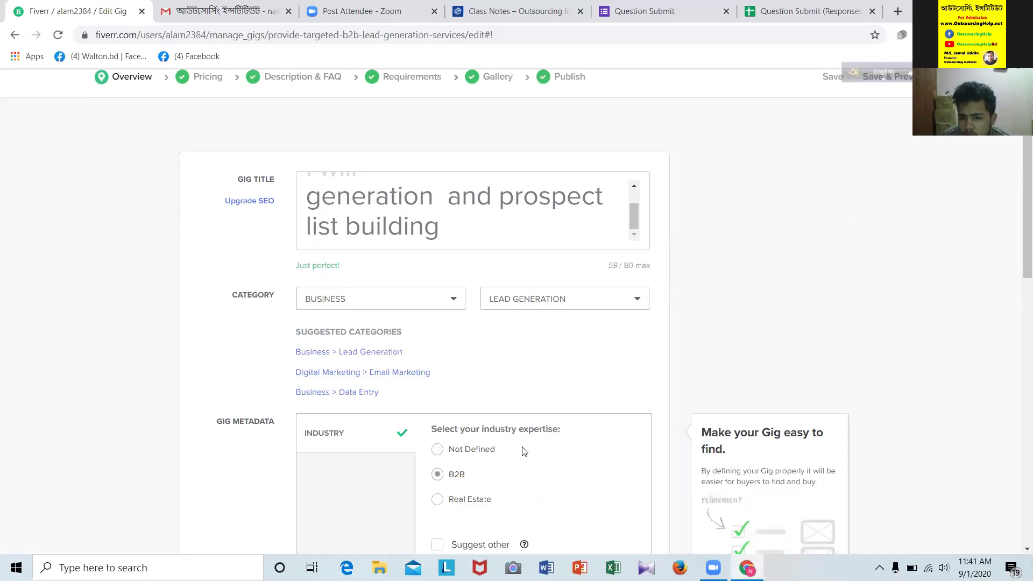
Save the overview and try publishing the gig from the Publish step
scroll(538, 455, "down", 4)
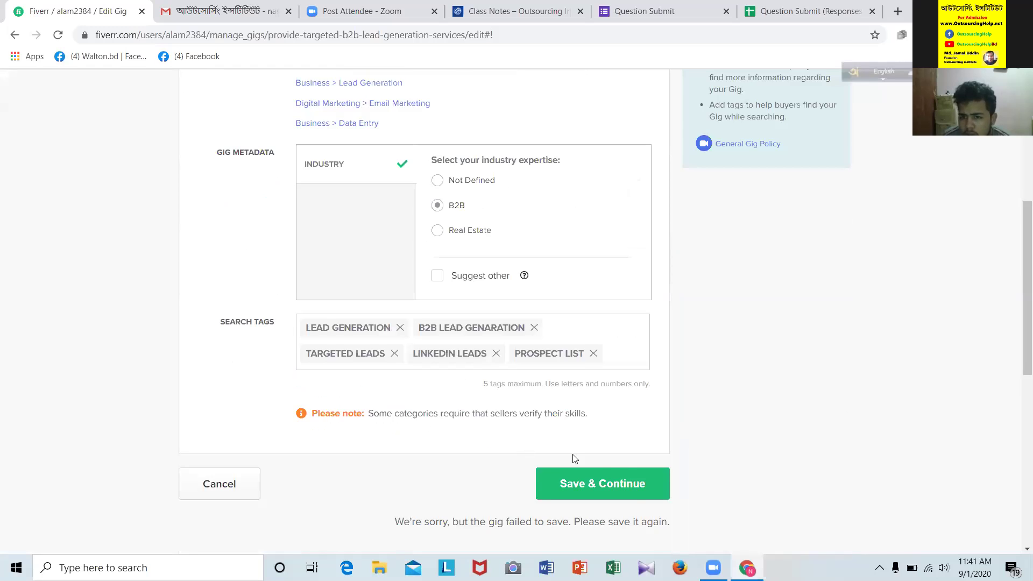
scroll(575, 460, "down", 2)
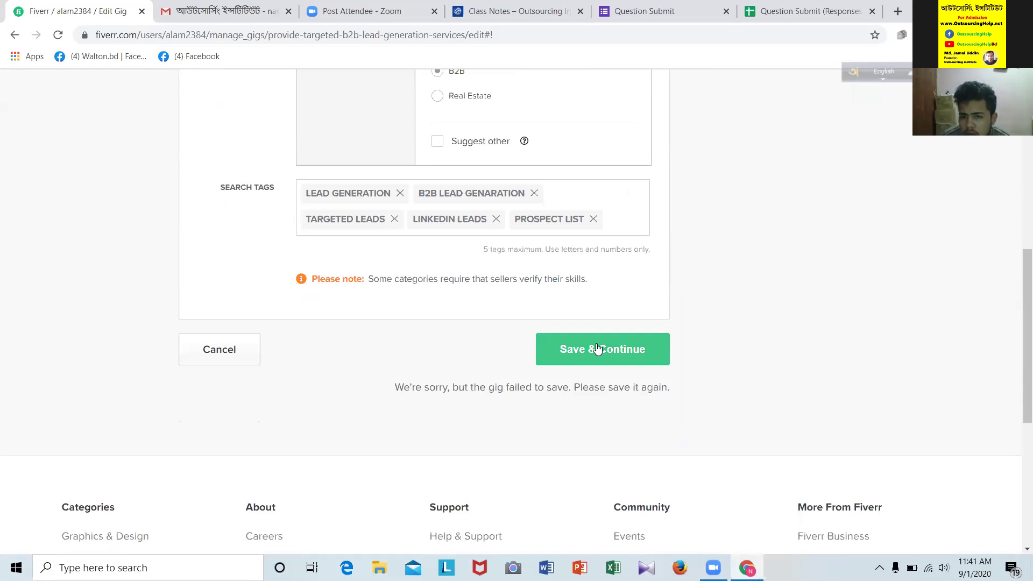
left_click(582, 350)
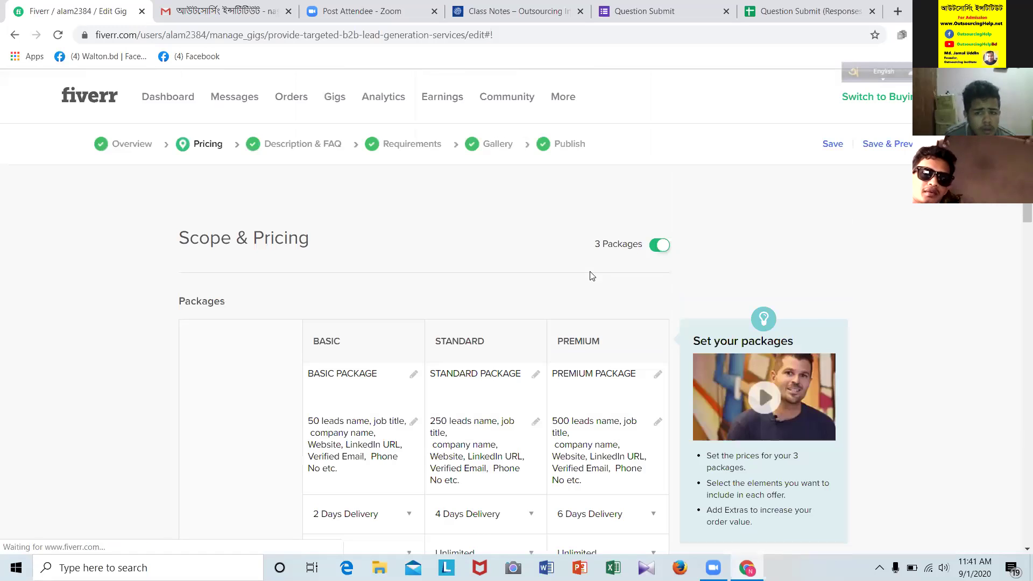
left_click(560, 145)
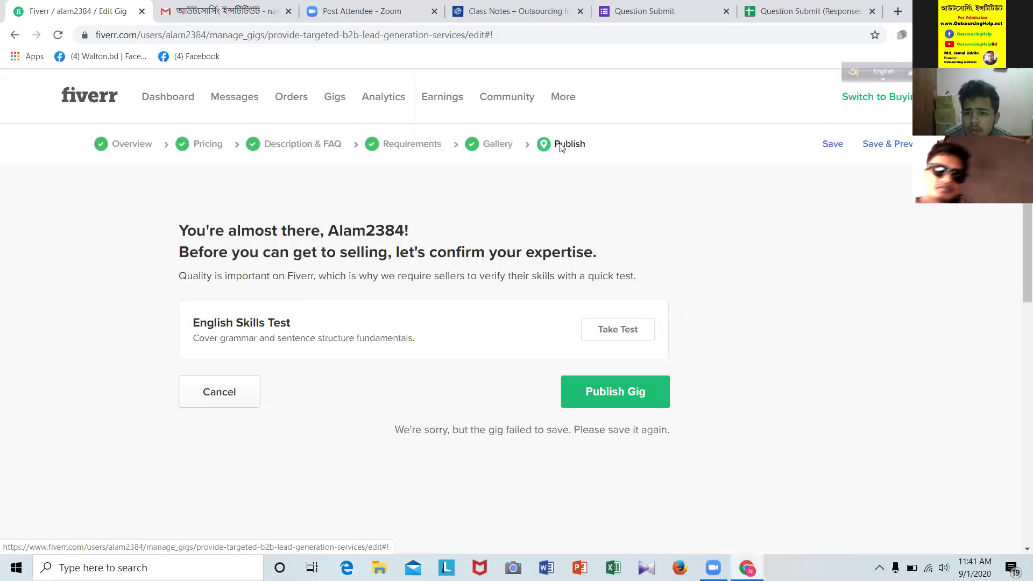
left_click(587, 400)
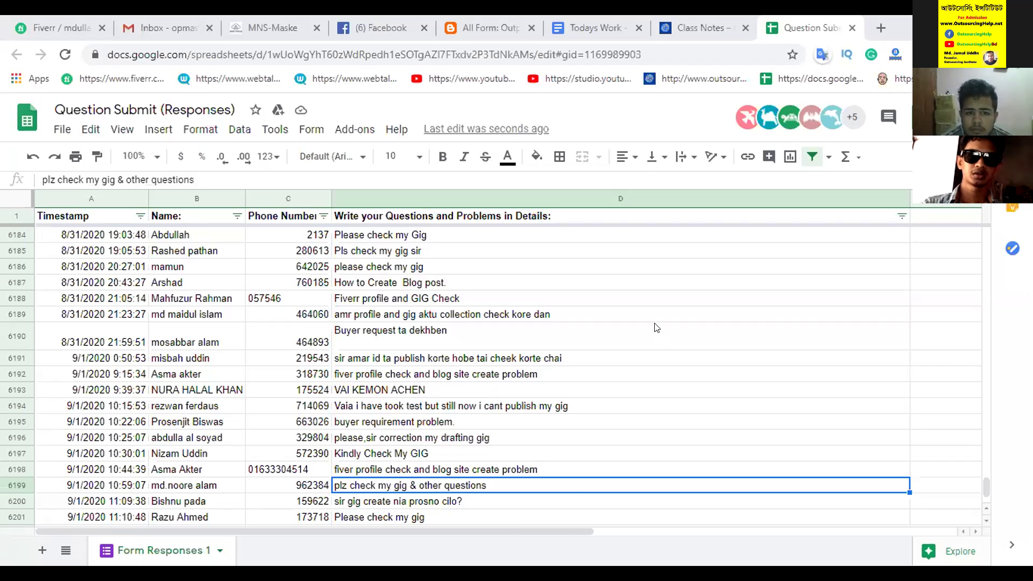
Read the row 6200 submission in cells B6200 and D6200 about creating a gig
left_click(197, 506)
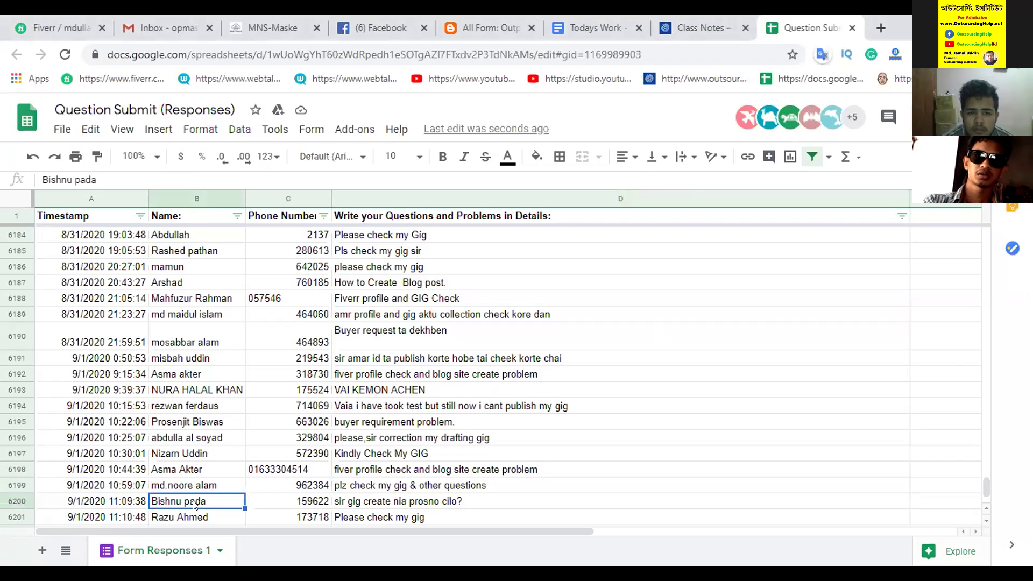
left_click(386, 505)
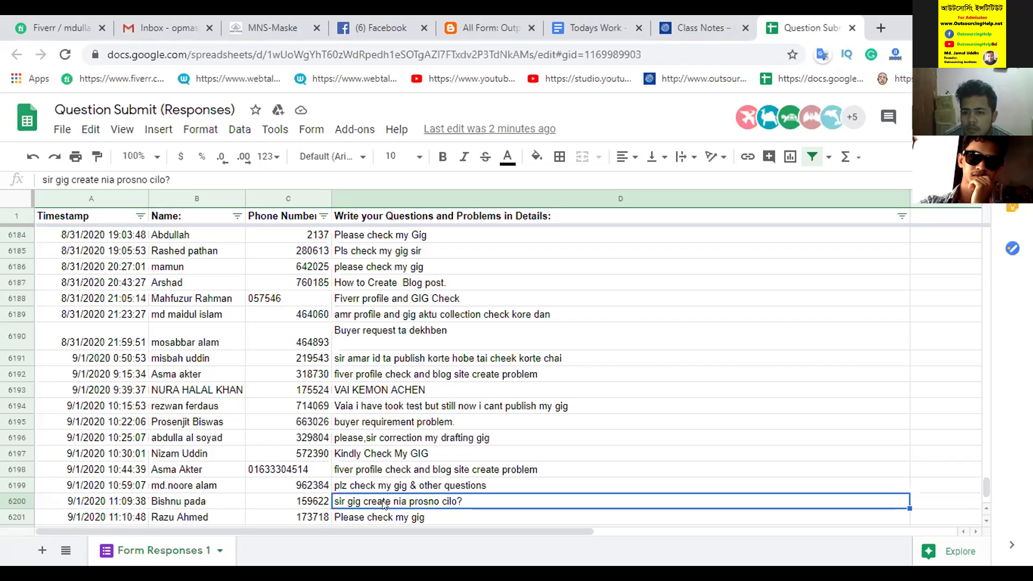
left_click(385, 501)
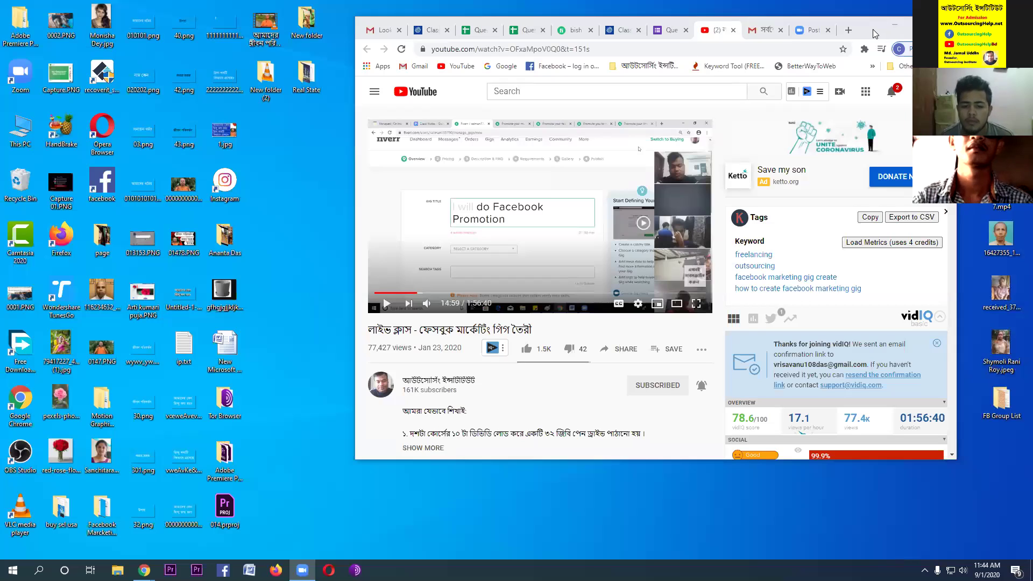
Maximize the YouTube live-class window, then minimize it to reveal the desktop
left_click(873, 29)
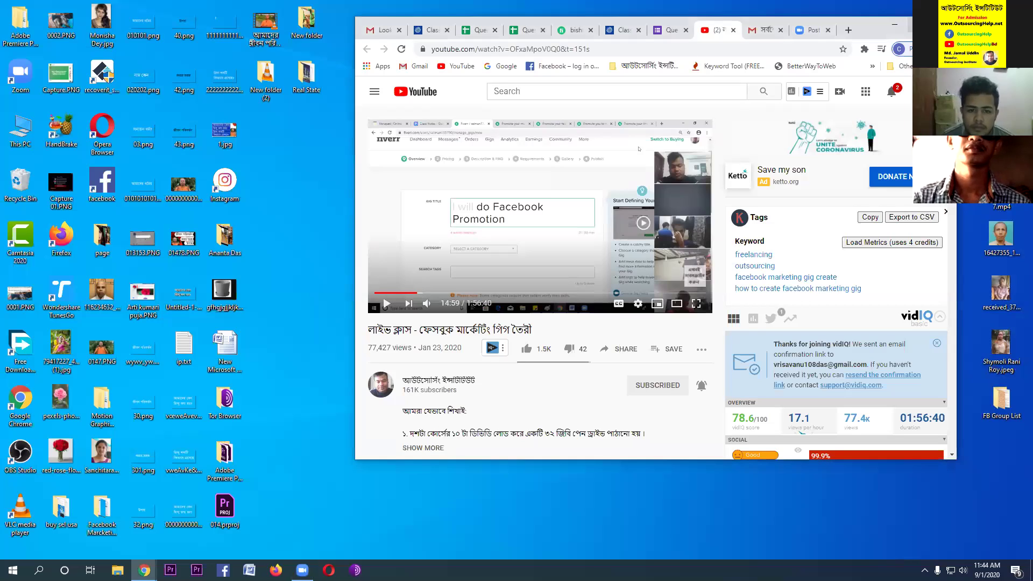
double_click(873, 29)
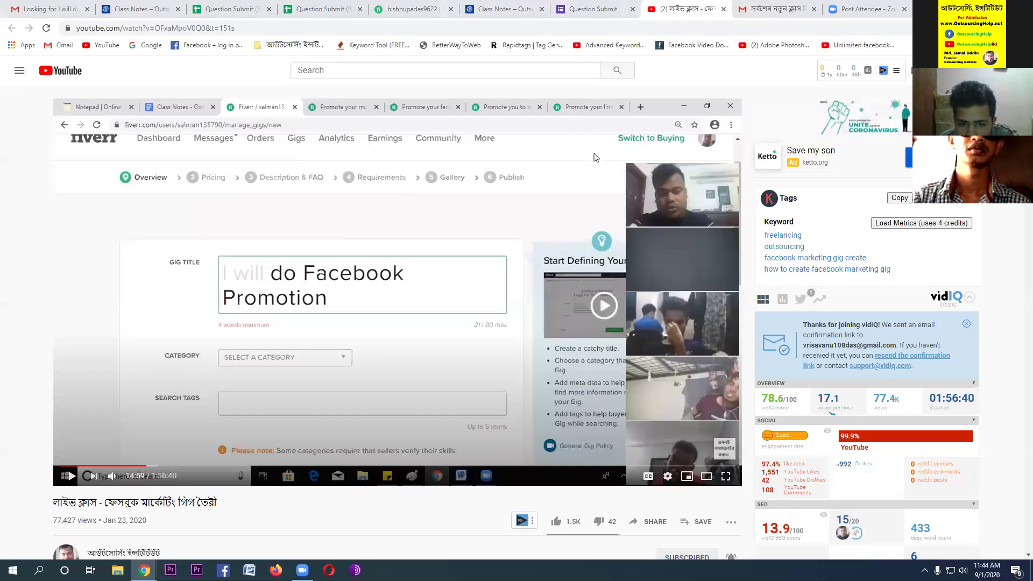
key("super+Down")
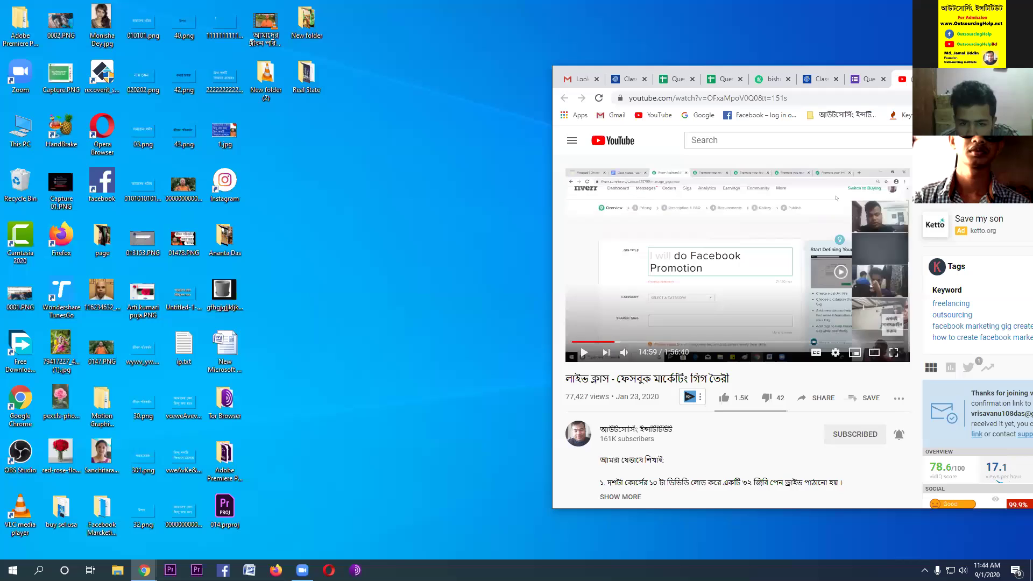
key("super+Down")
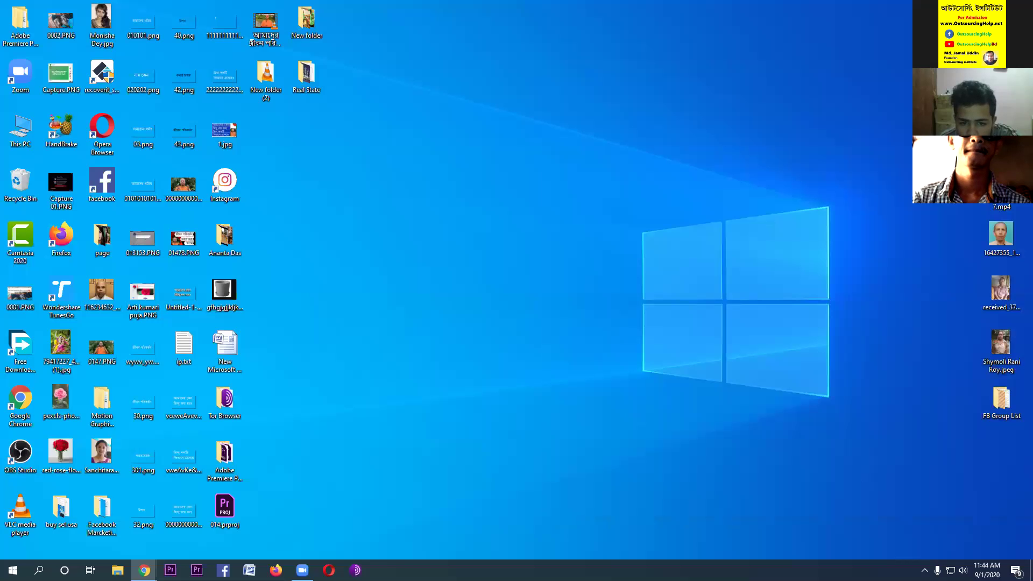
key("alt+Tab")
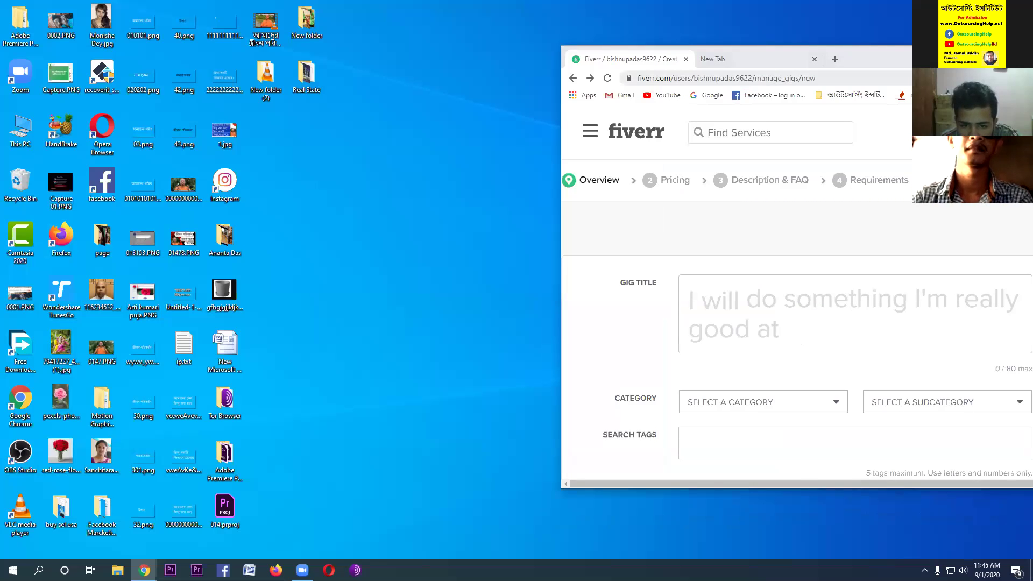
Bring the Fiverr window fully onto the screen and maximize it
left_click_drag(872, 54, 726, 62)
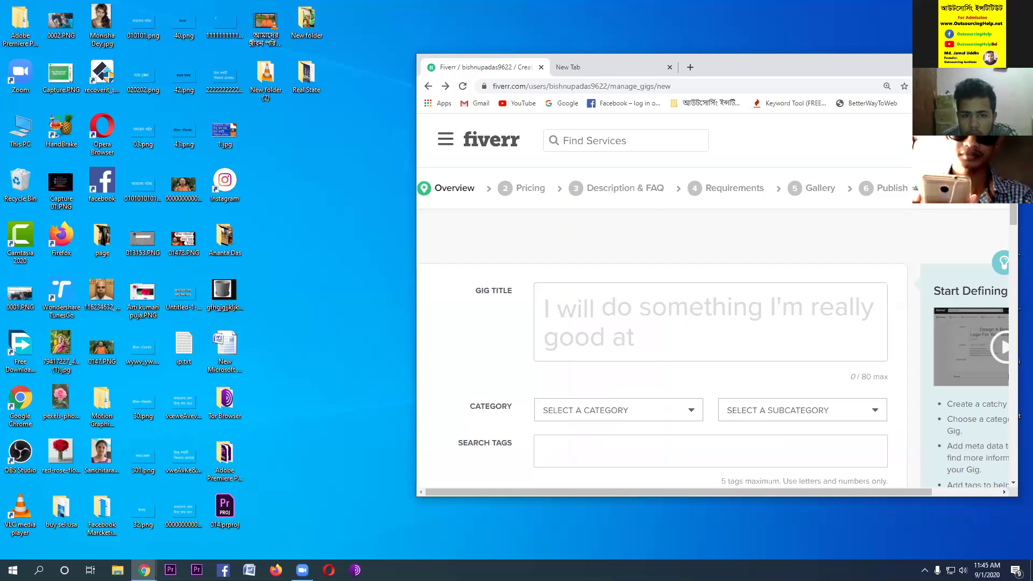
left_click(890, 153)
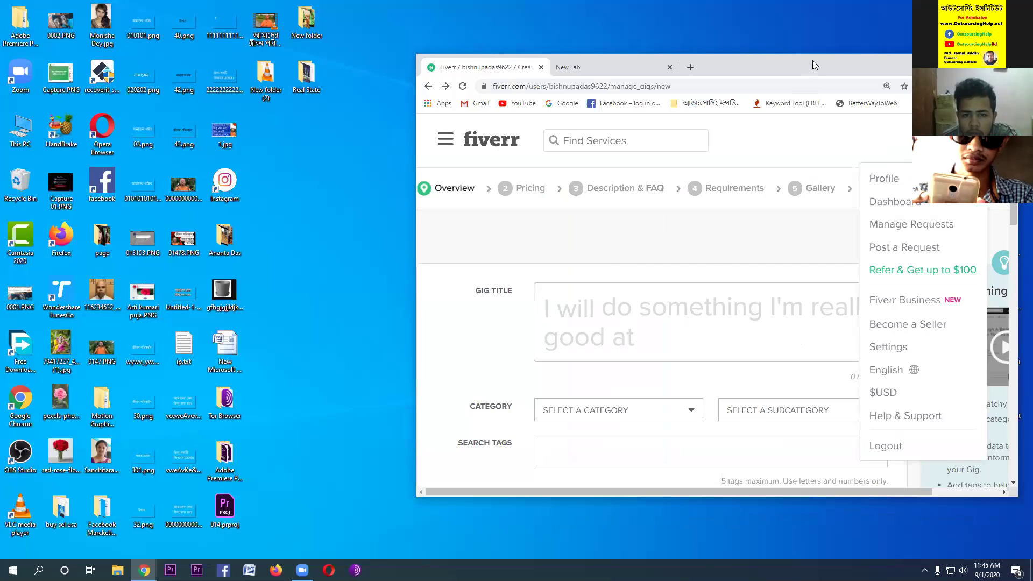
left_click(810, 143)
key("super+Up")
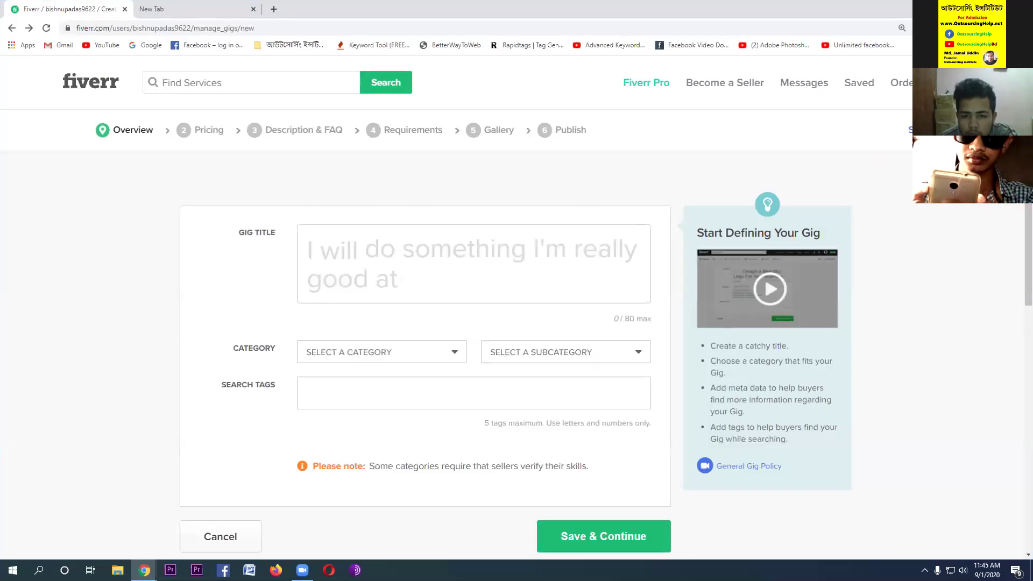
left_click(923, 82)
left_click(982, 213)
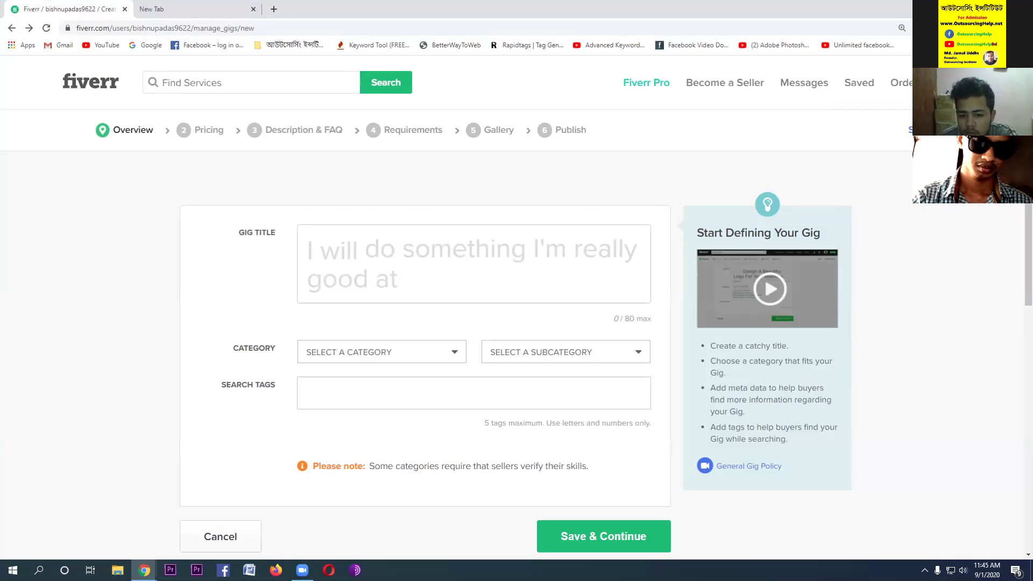
View the seller's profile page, then go back to the blank new-gig Overview form
left_click(951, 83)
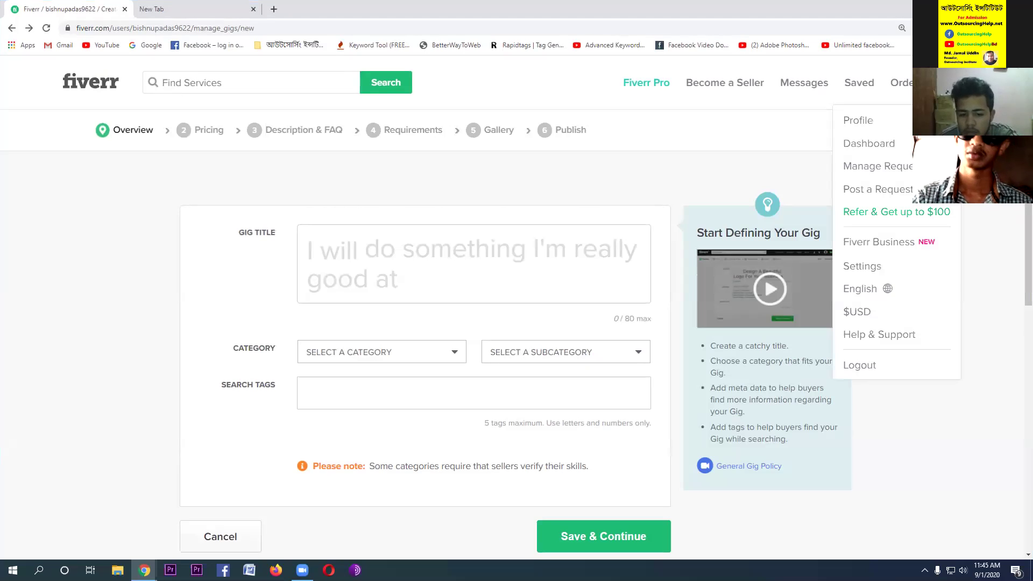
left_click(849, 123)
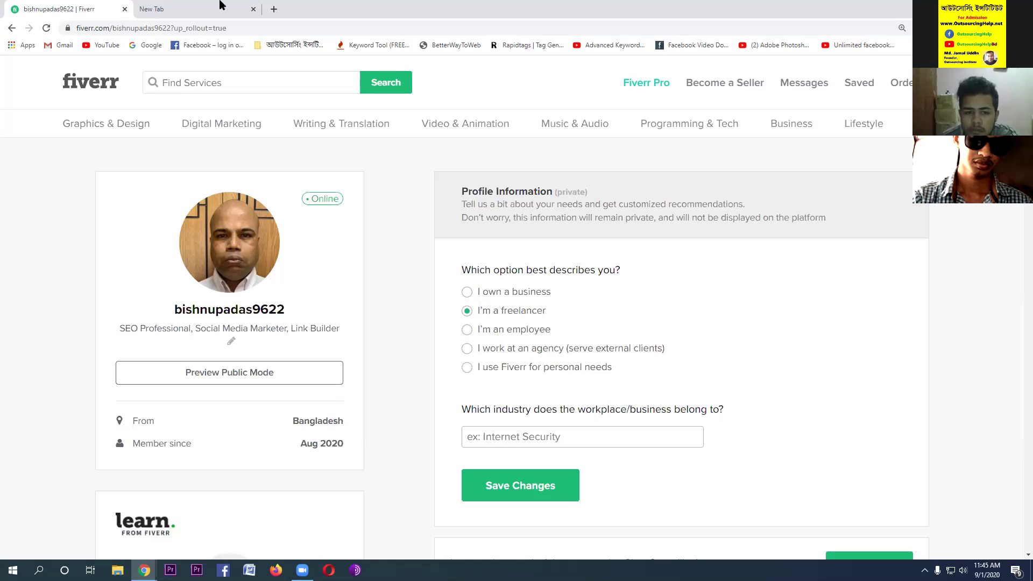
left_click(12, 28)
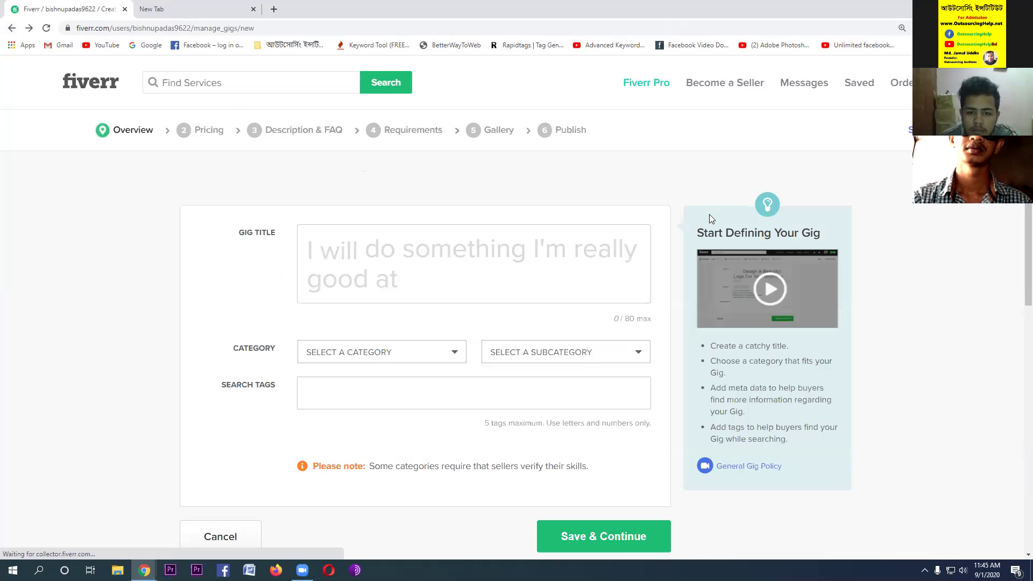
left_click(537, 248)
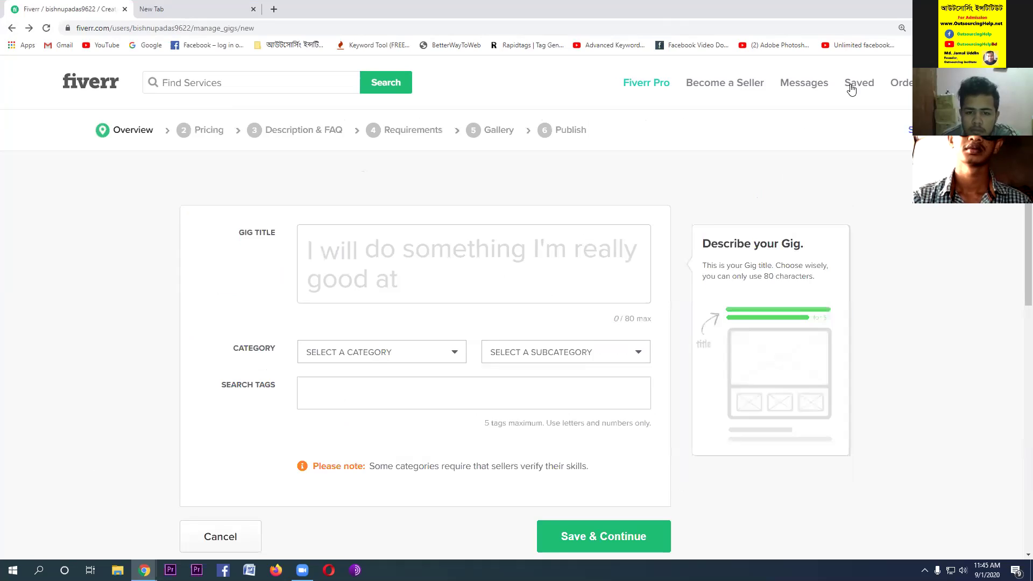
left_click(707, 233)
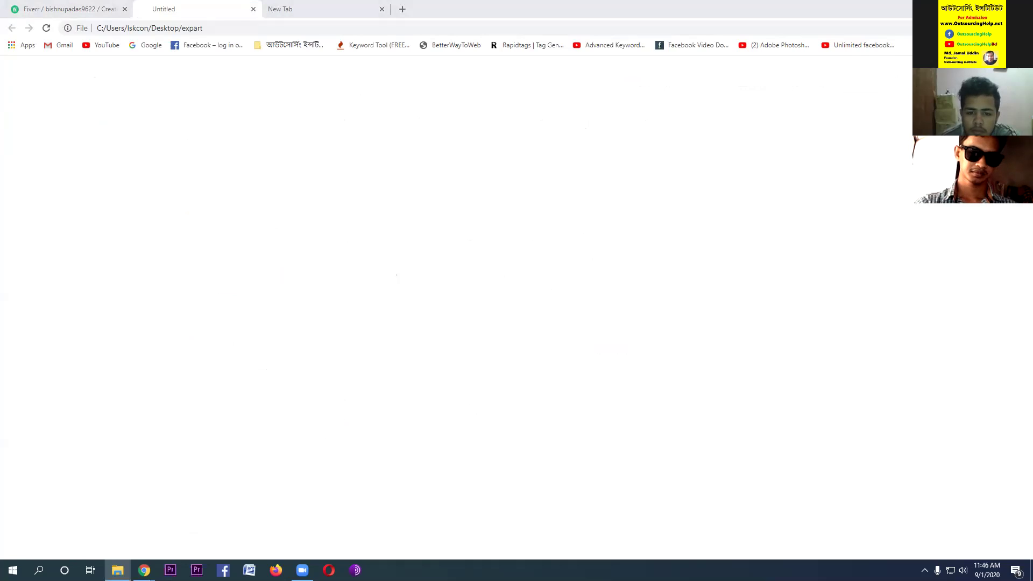
Maximize the expart folder window and bring up the context menu for Expart (5).jpg
left_click(885, 72)
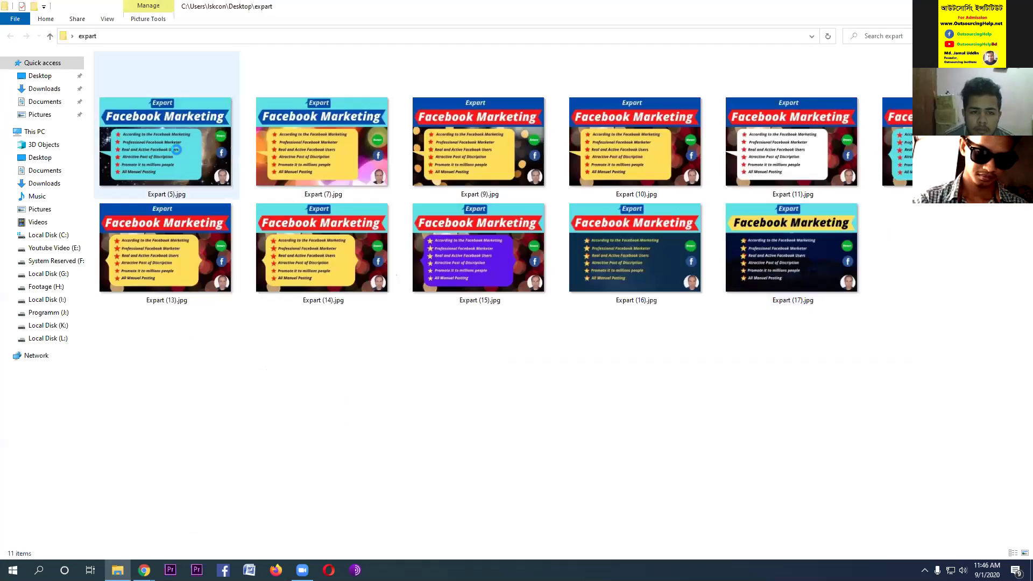
right_click(176, 150)
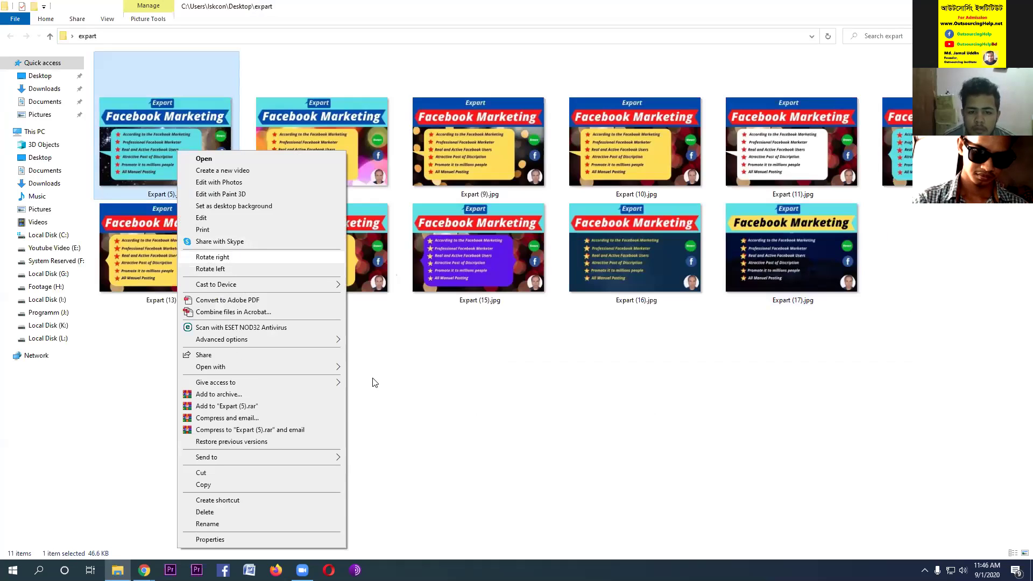
mouse_move(333, 367)
left_click(479, 445)
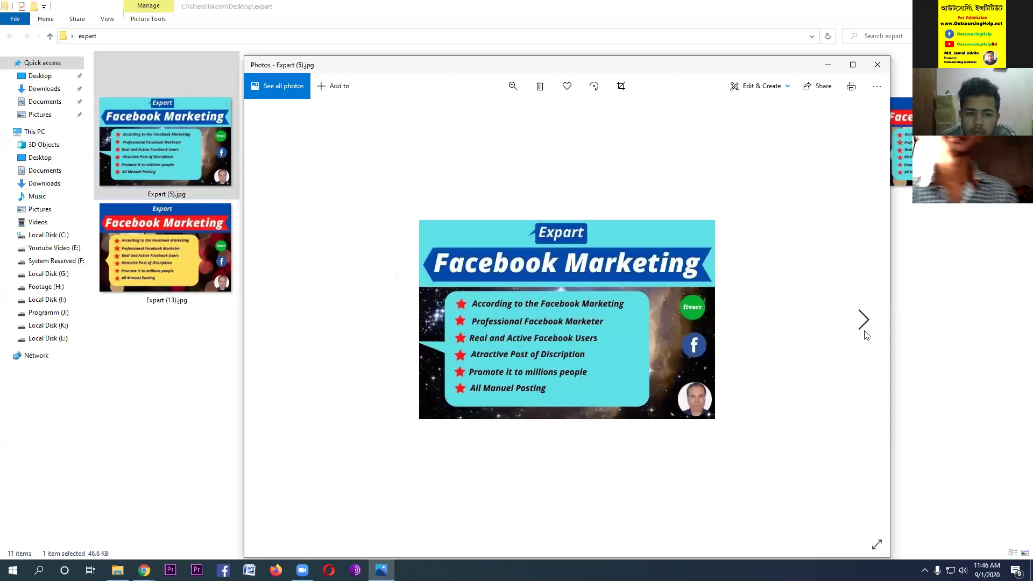
left_click(863, 321)
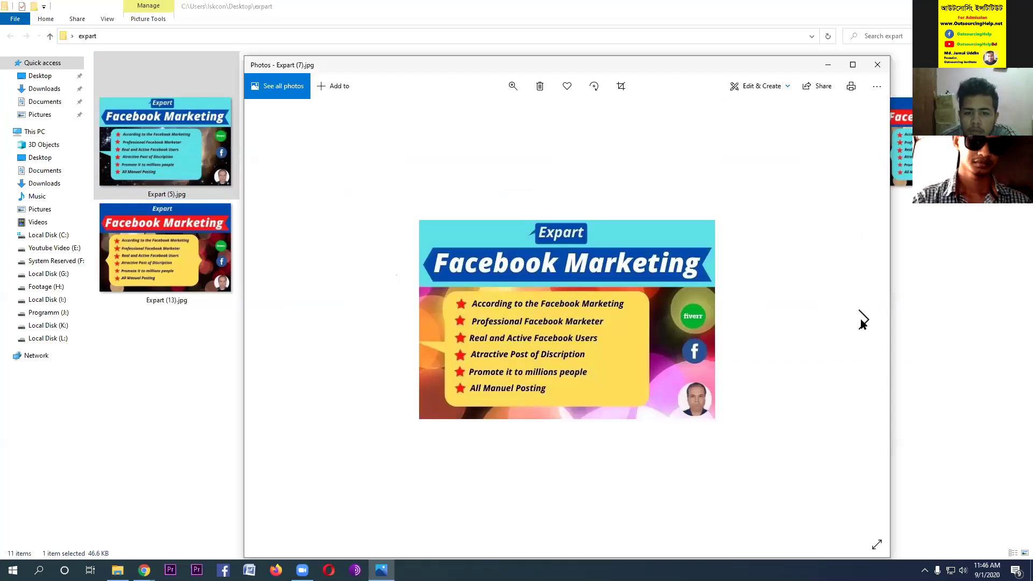
left_click(863, 321)
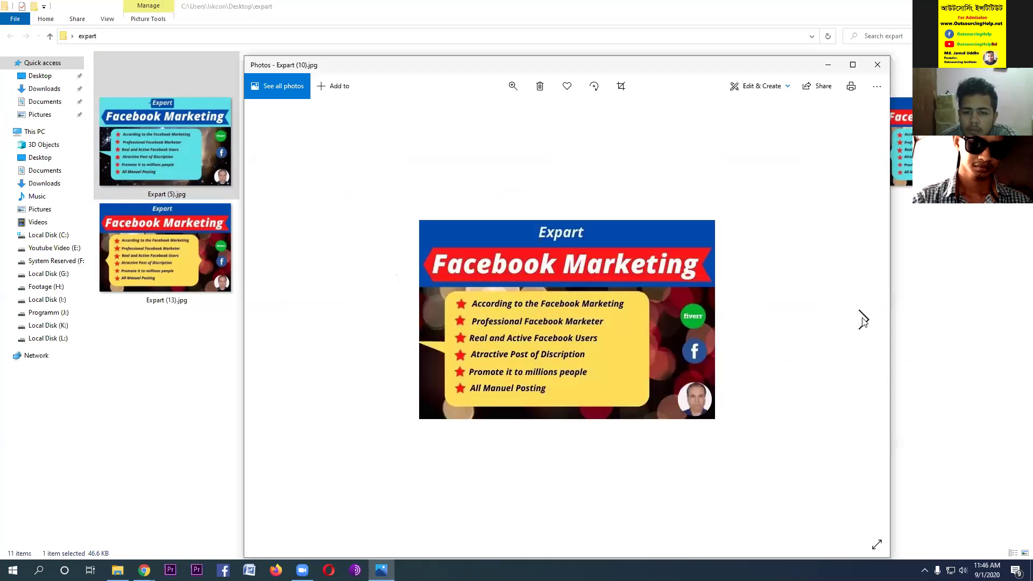
left_click(863, 321)
left_click(862, 320)
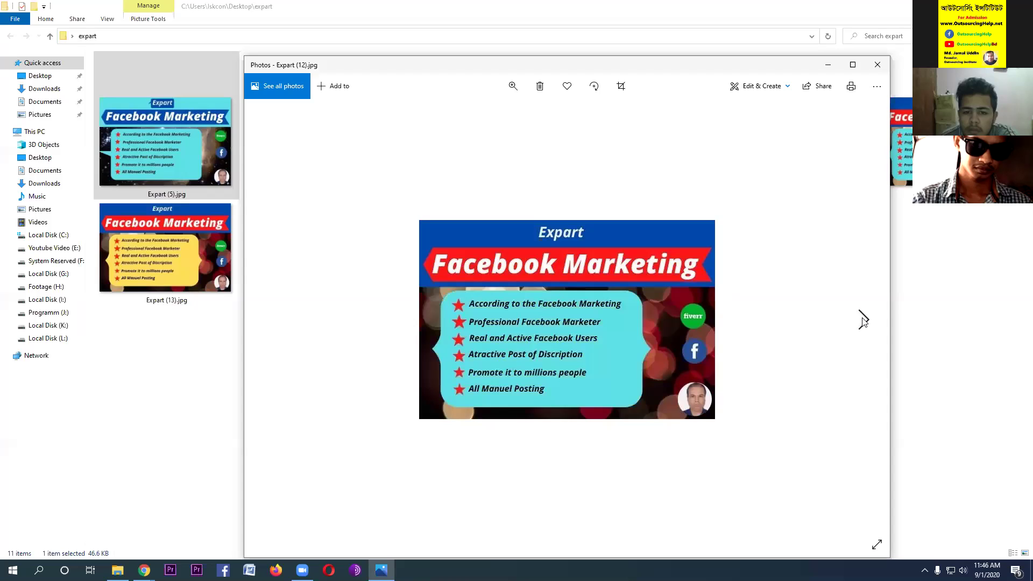
left_click(863, 321)
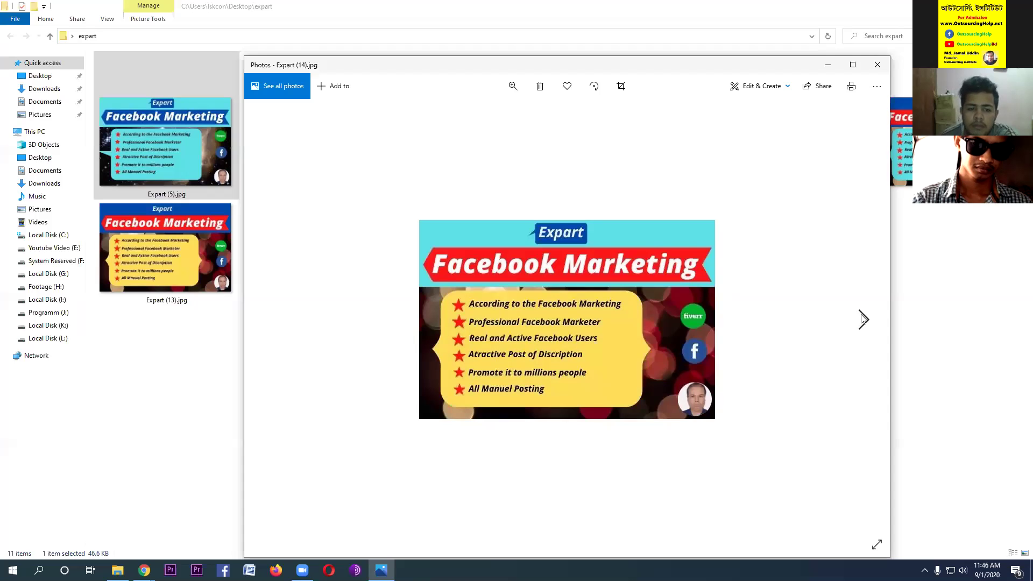
left_click(863, 320)
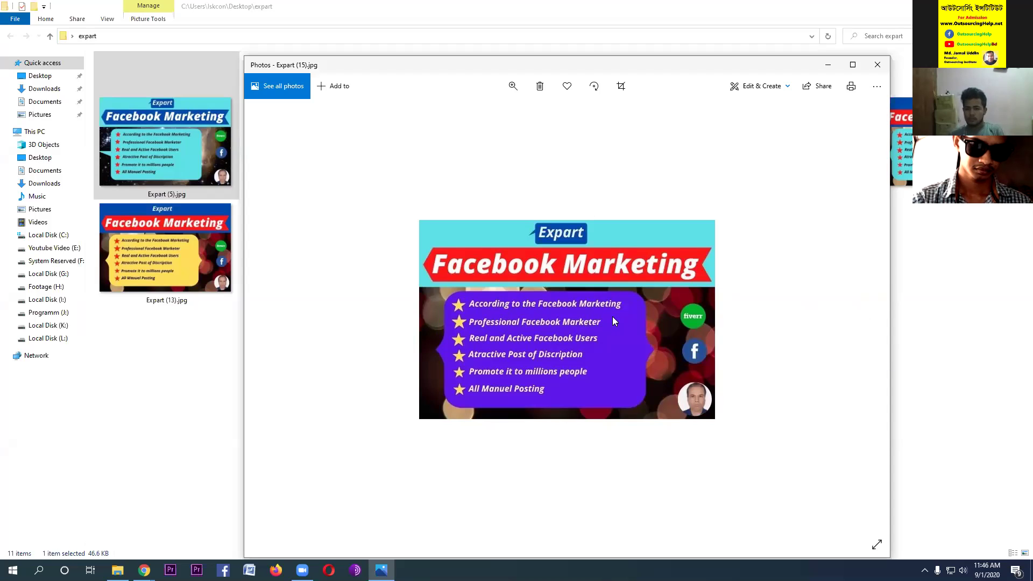
key("Right")
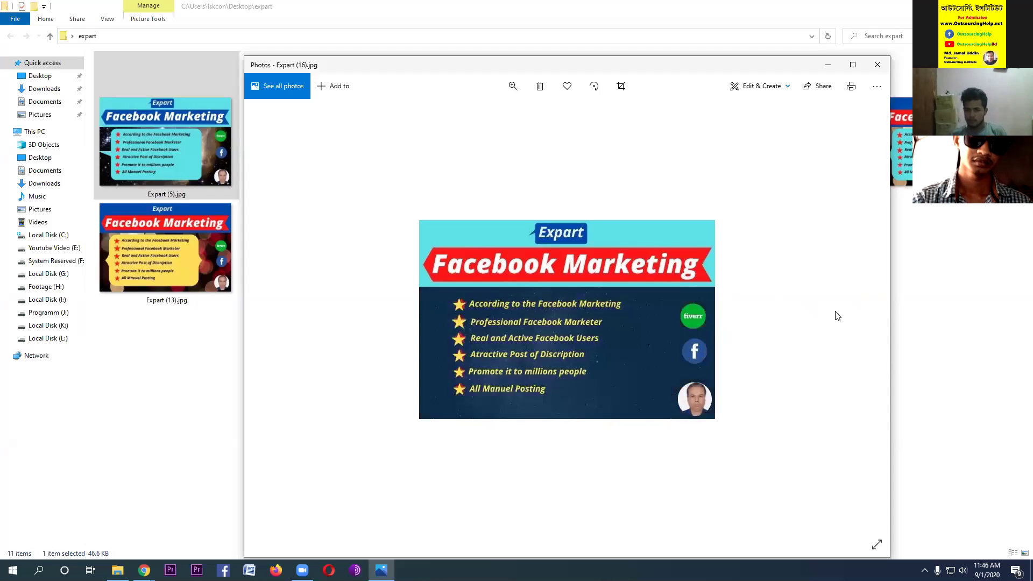
key("Right")
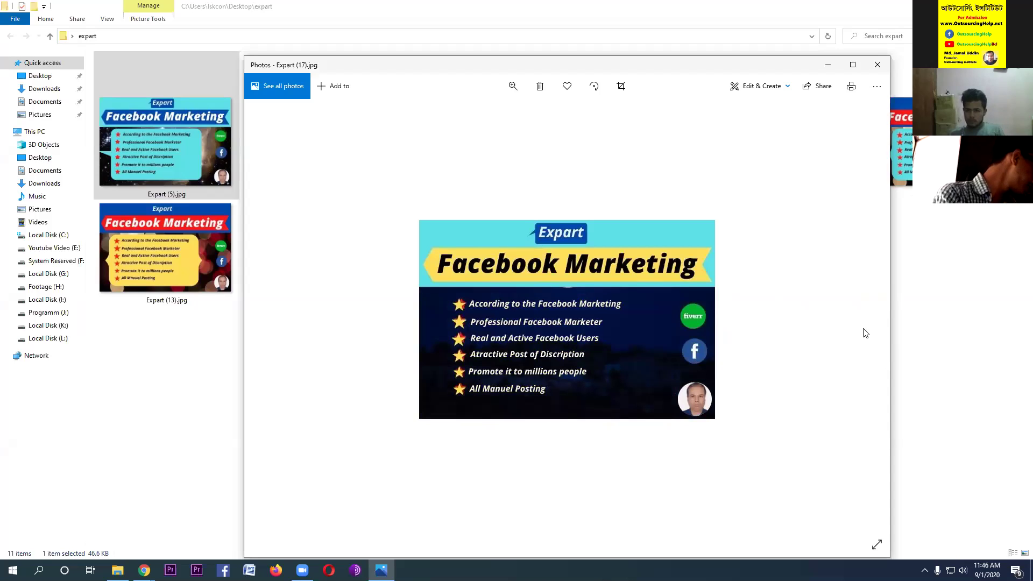
key("Left")
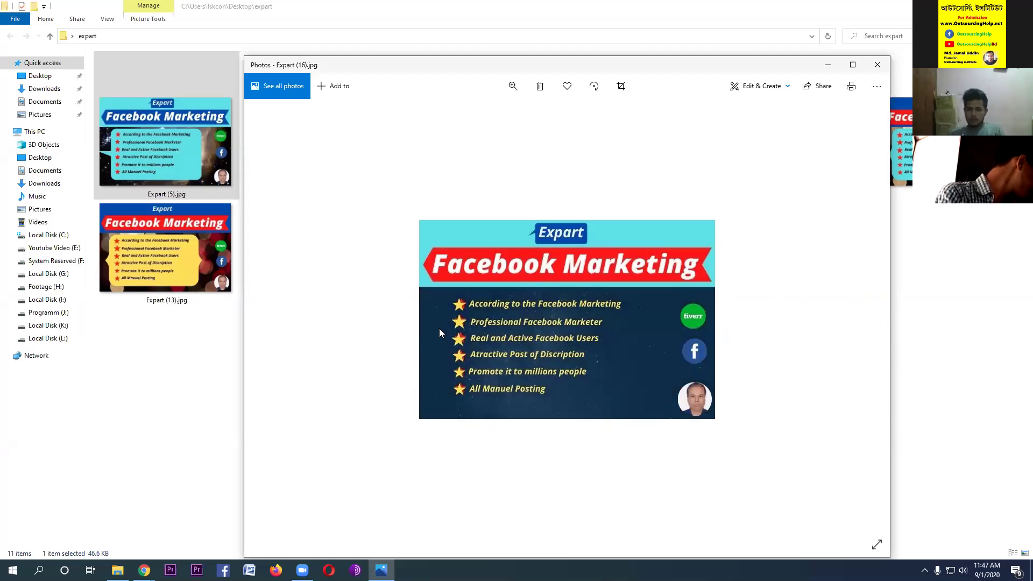
key("Left")
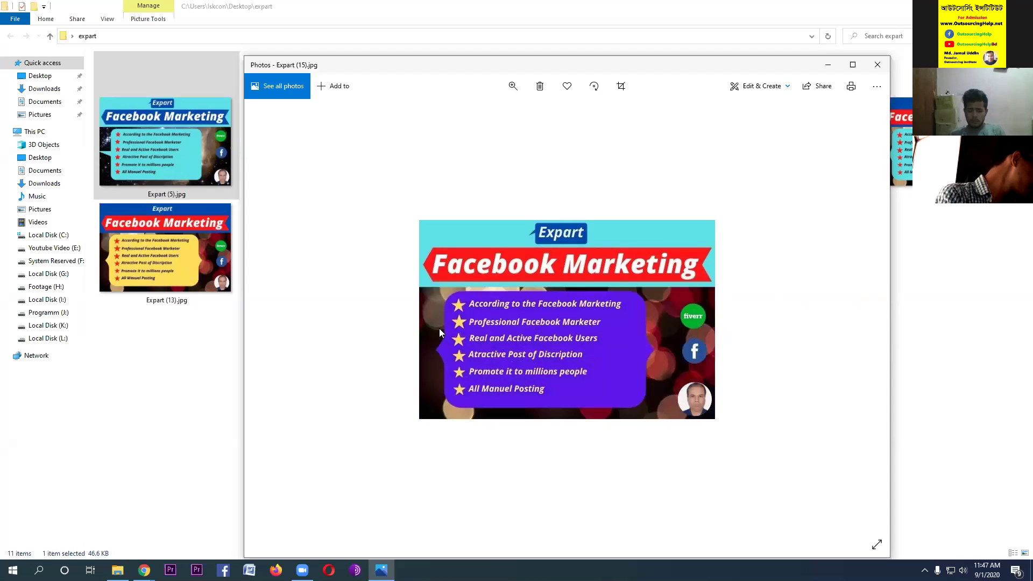
key("Left")
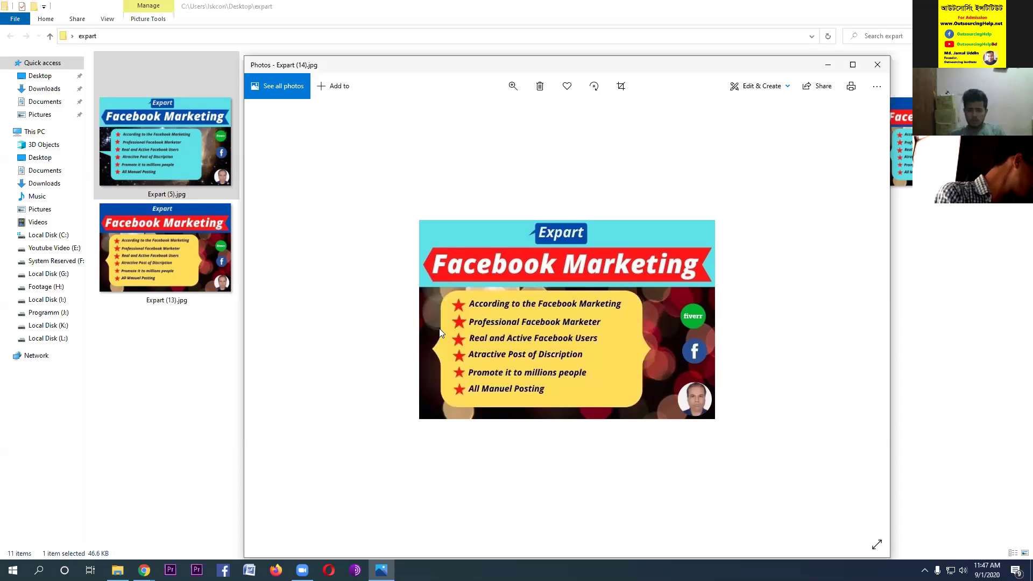
key("Left")
key("Left")
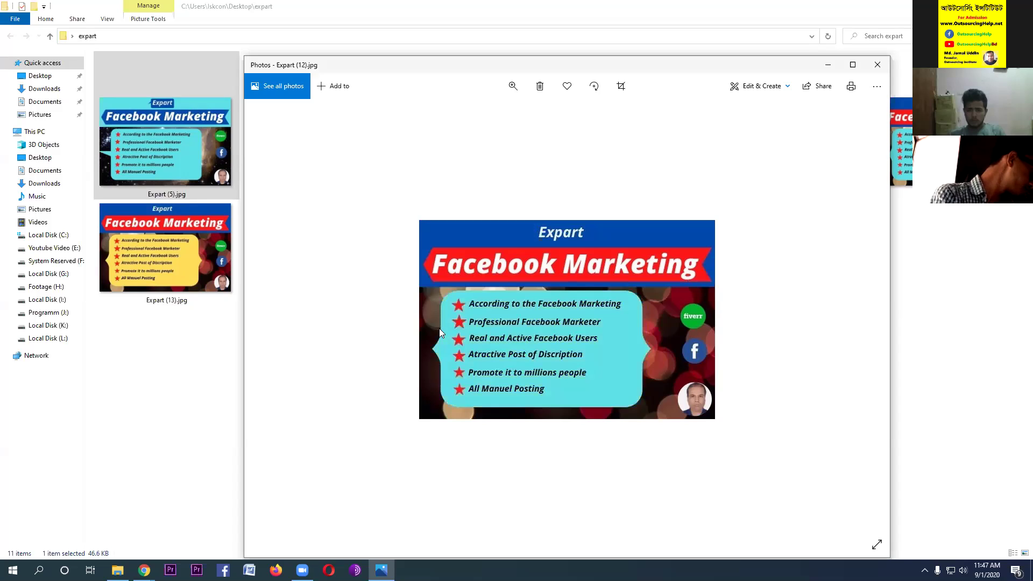
key("Left")
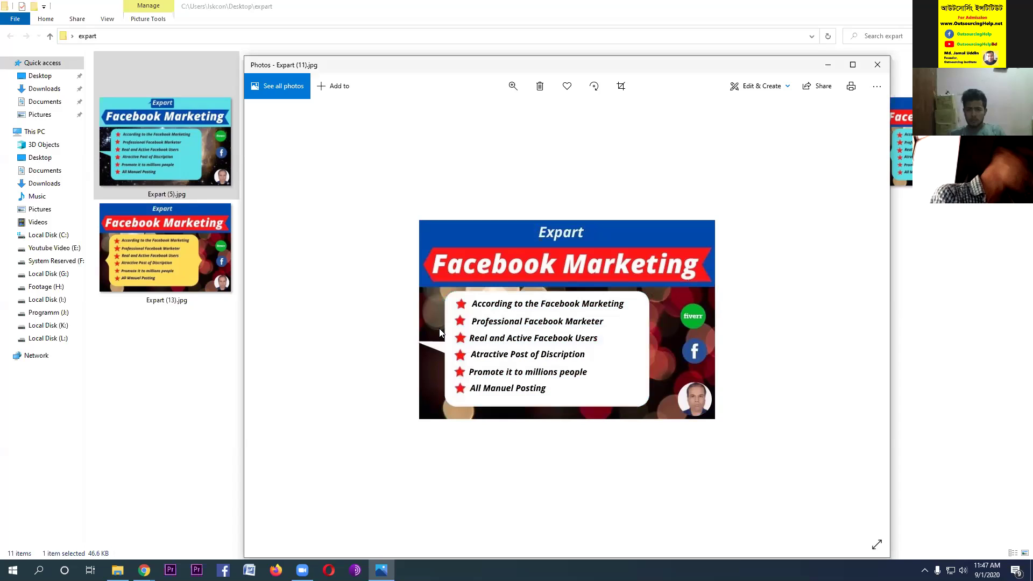
key("Left")
key("Left")
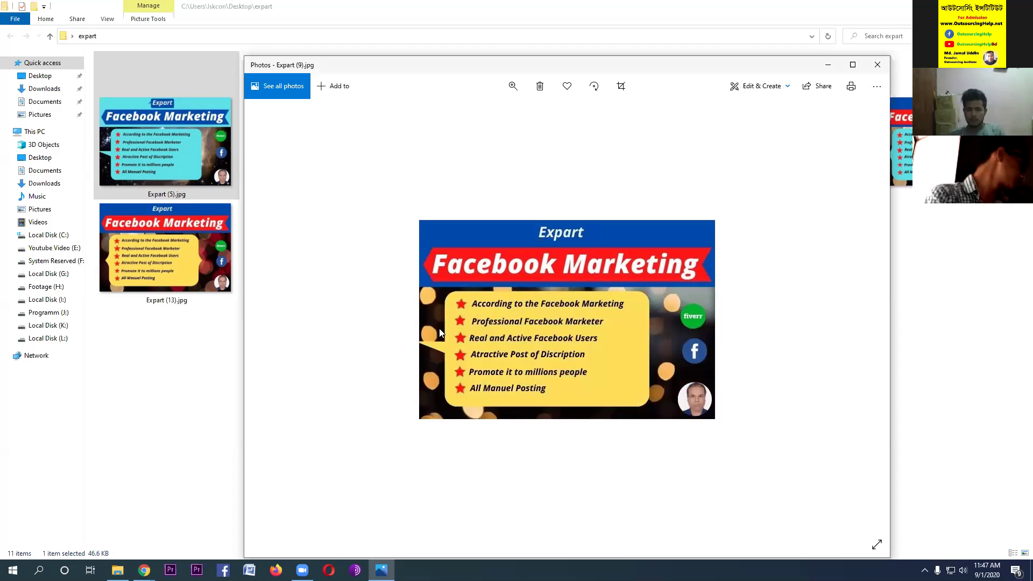
key("Left")
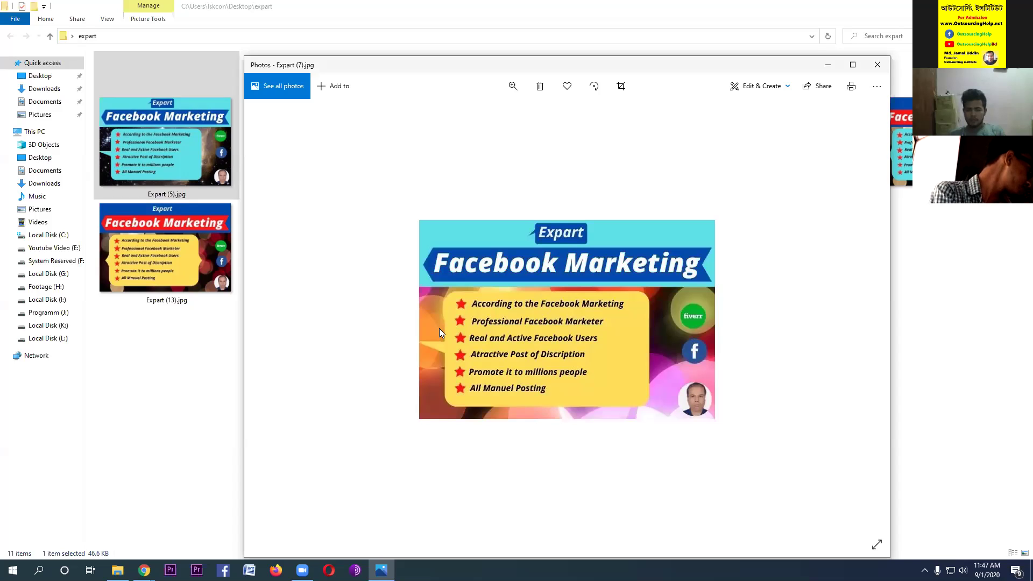
key("Left")
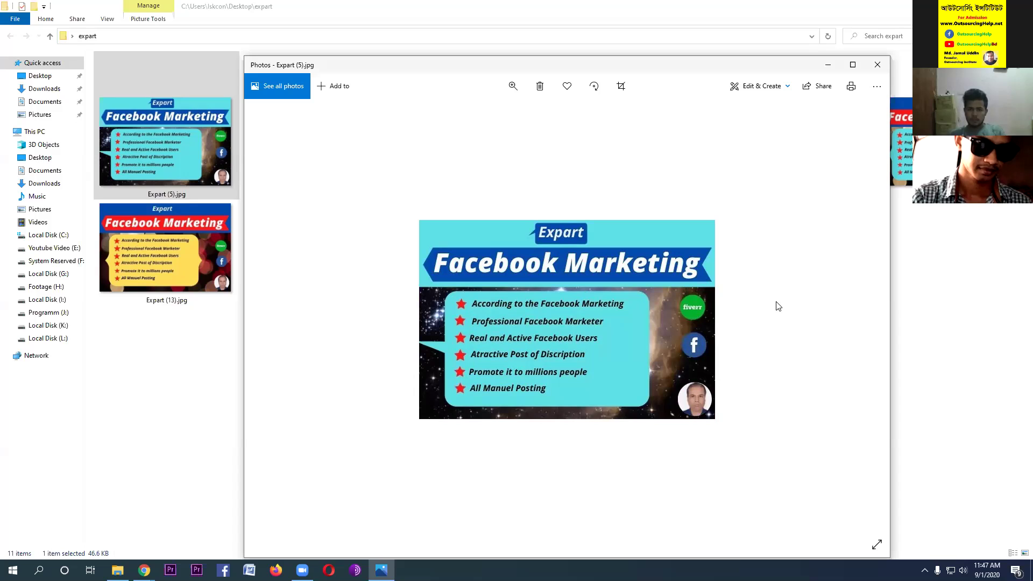
Close the current image and open Expart (17).jpg, the yellow-banner navy design, in Photos
left_click(878, 66)
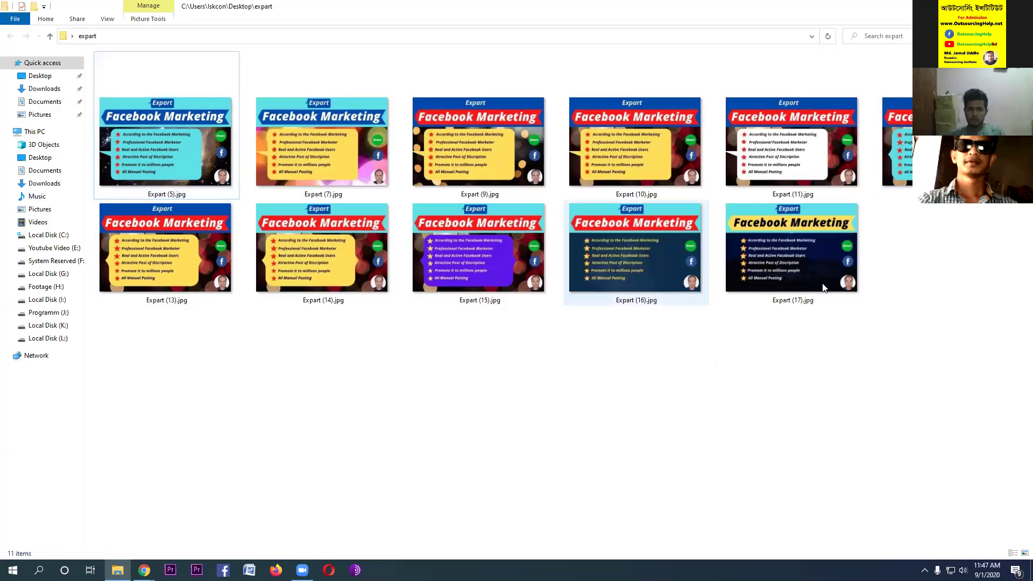
left_click(791, 242)
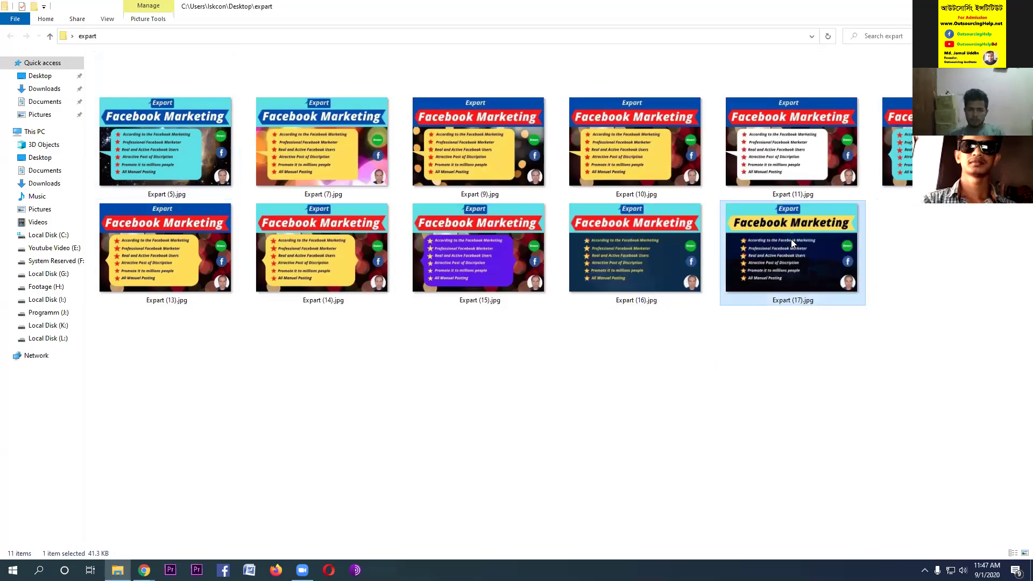
double_click(791, 243)
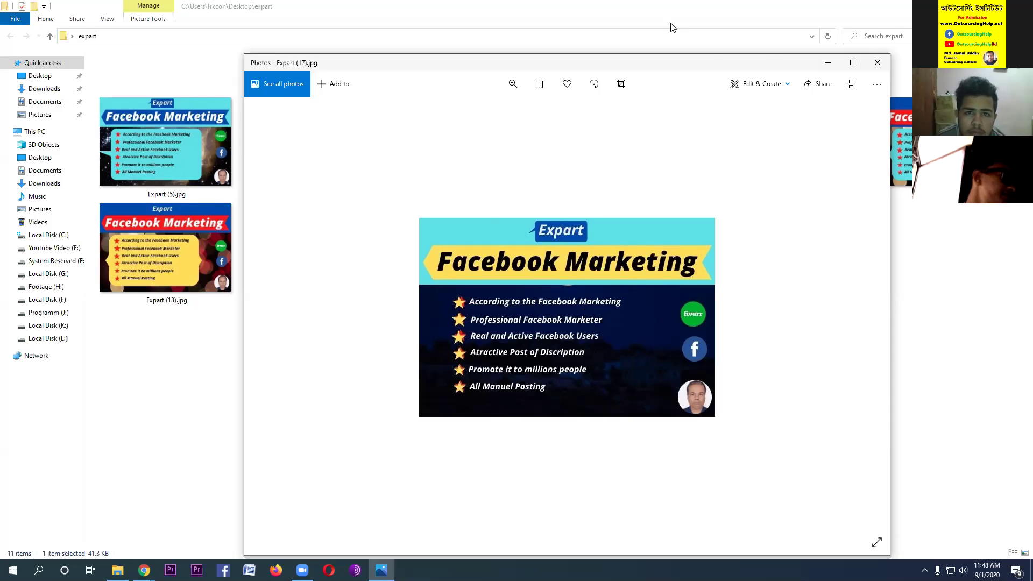
Close the Expart (17).jpg viewer with Alt+F4, leaving Zoom's post-meeting page visible
key("alt+F4")
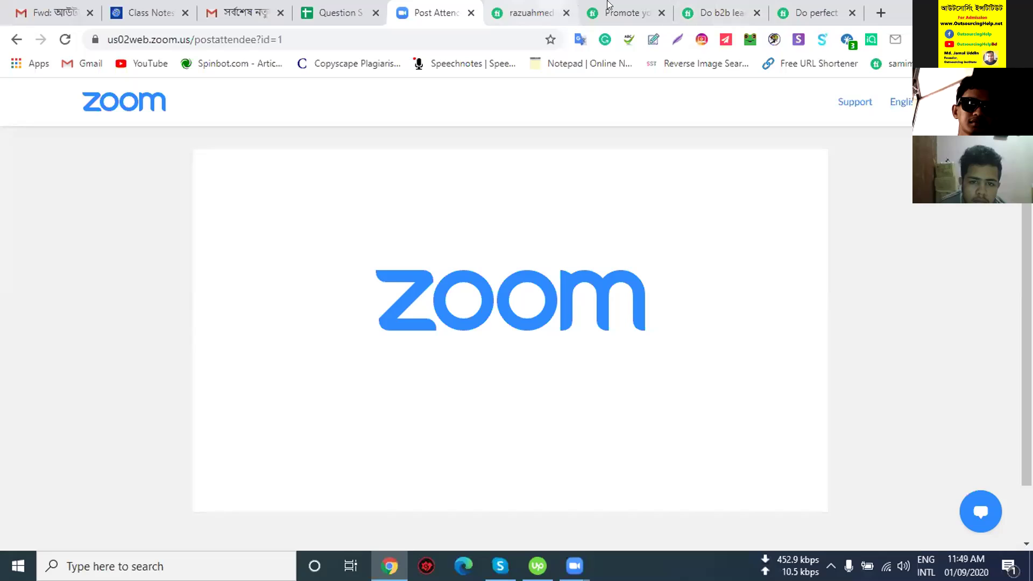
Switch to the Fiverr tab showing the seller profile with three paused gigs
left_click(525, 8)
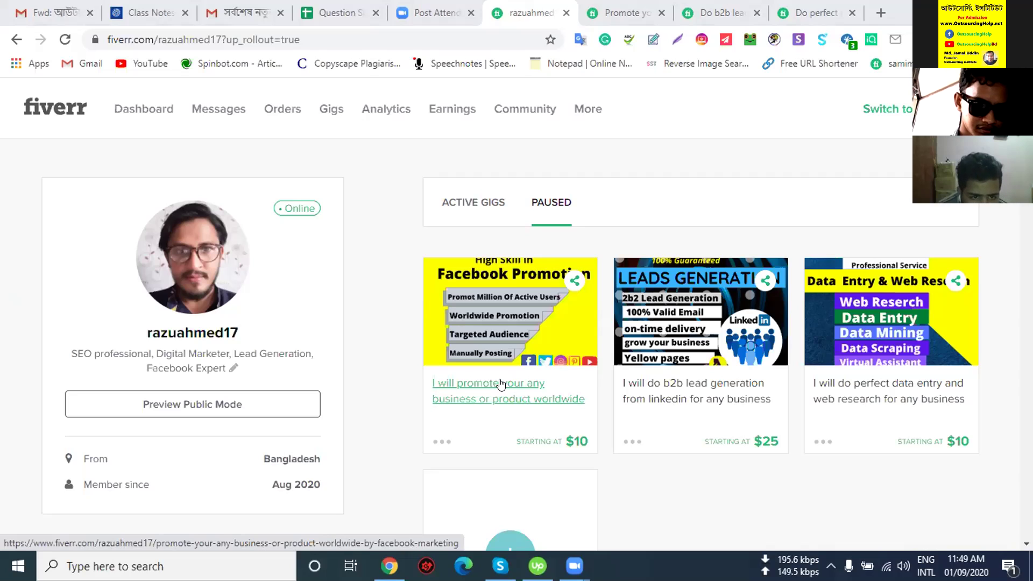
Open the 'I will promote your any business or product worldwide' gig and review its $10 Basic package
left_click(500, 383)
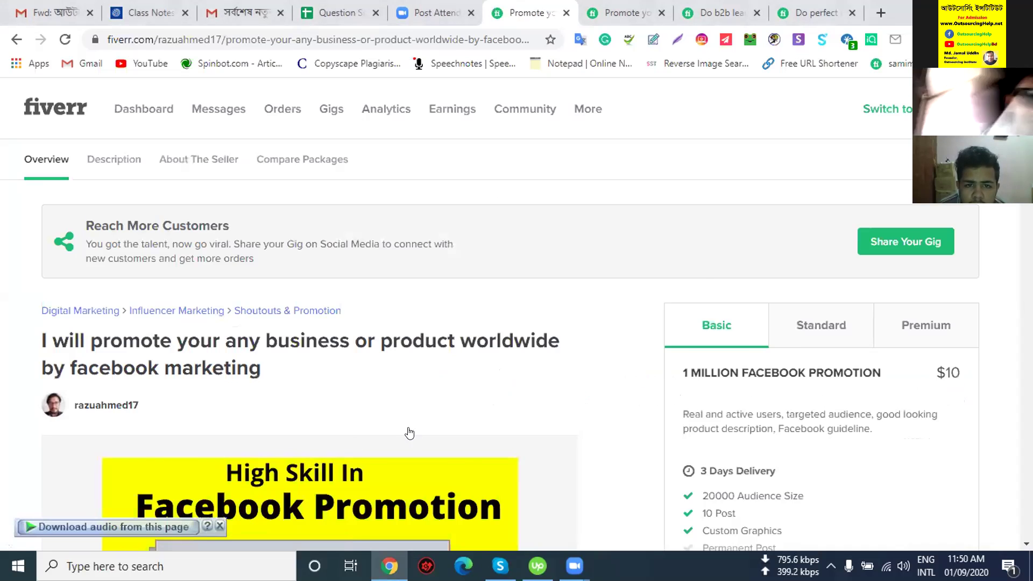
scroll(409, 433, "down", 4)
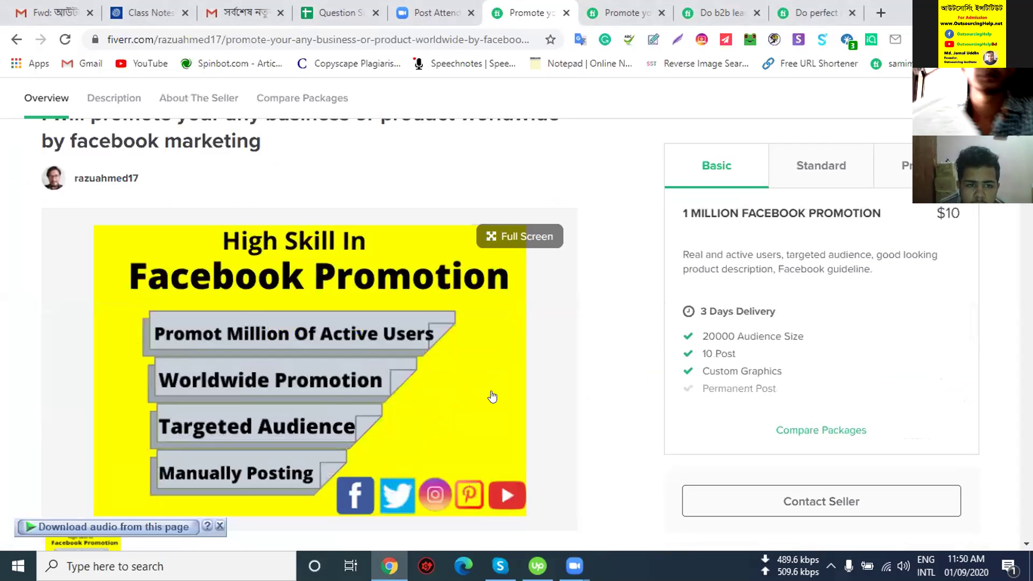
scroll(501, 397, "up", 1)
scroll(104, 213, "up", 2)
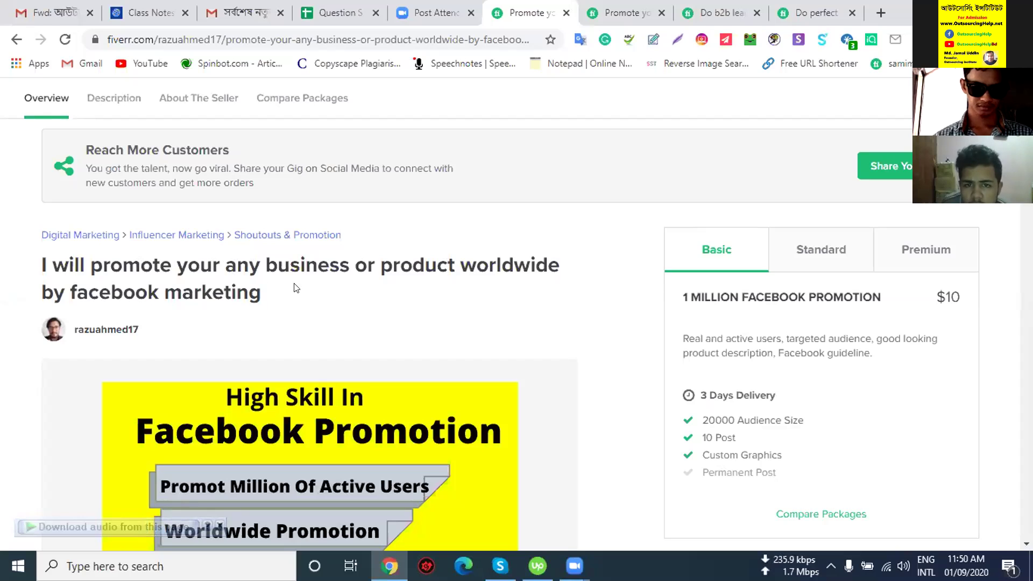
scroll(563, 336, "down", 2)
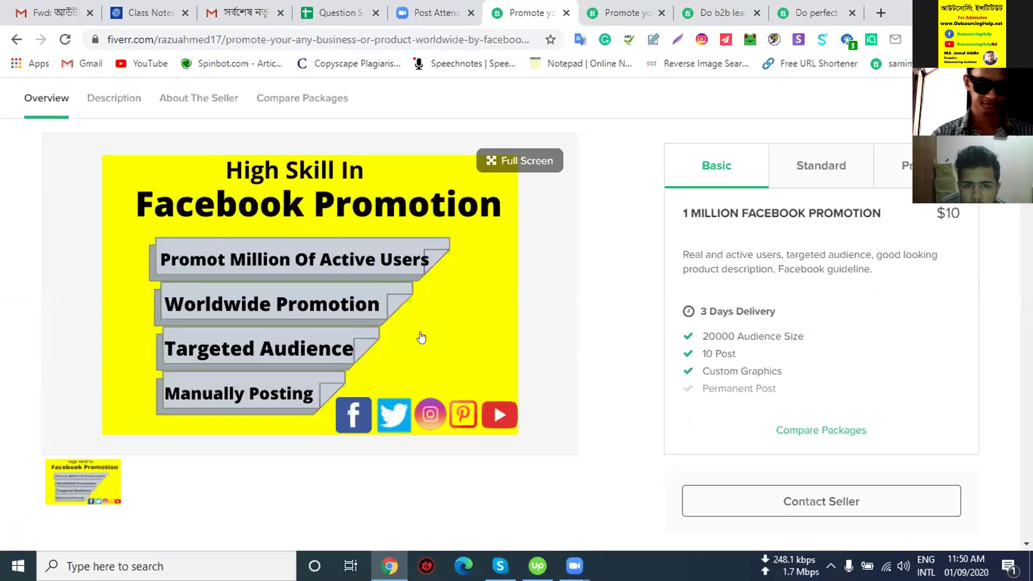